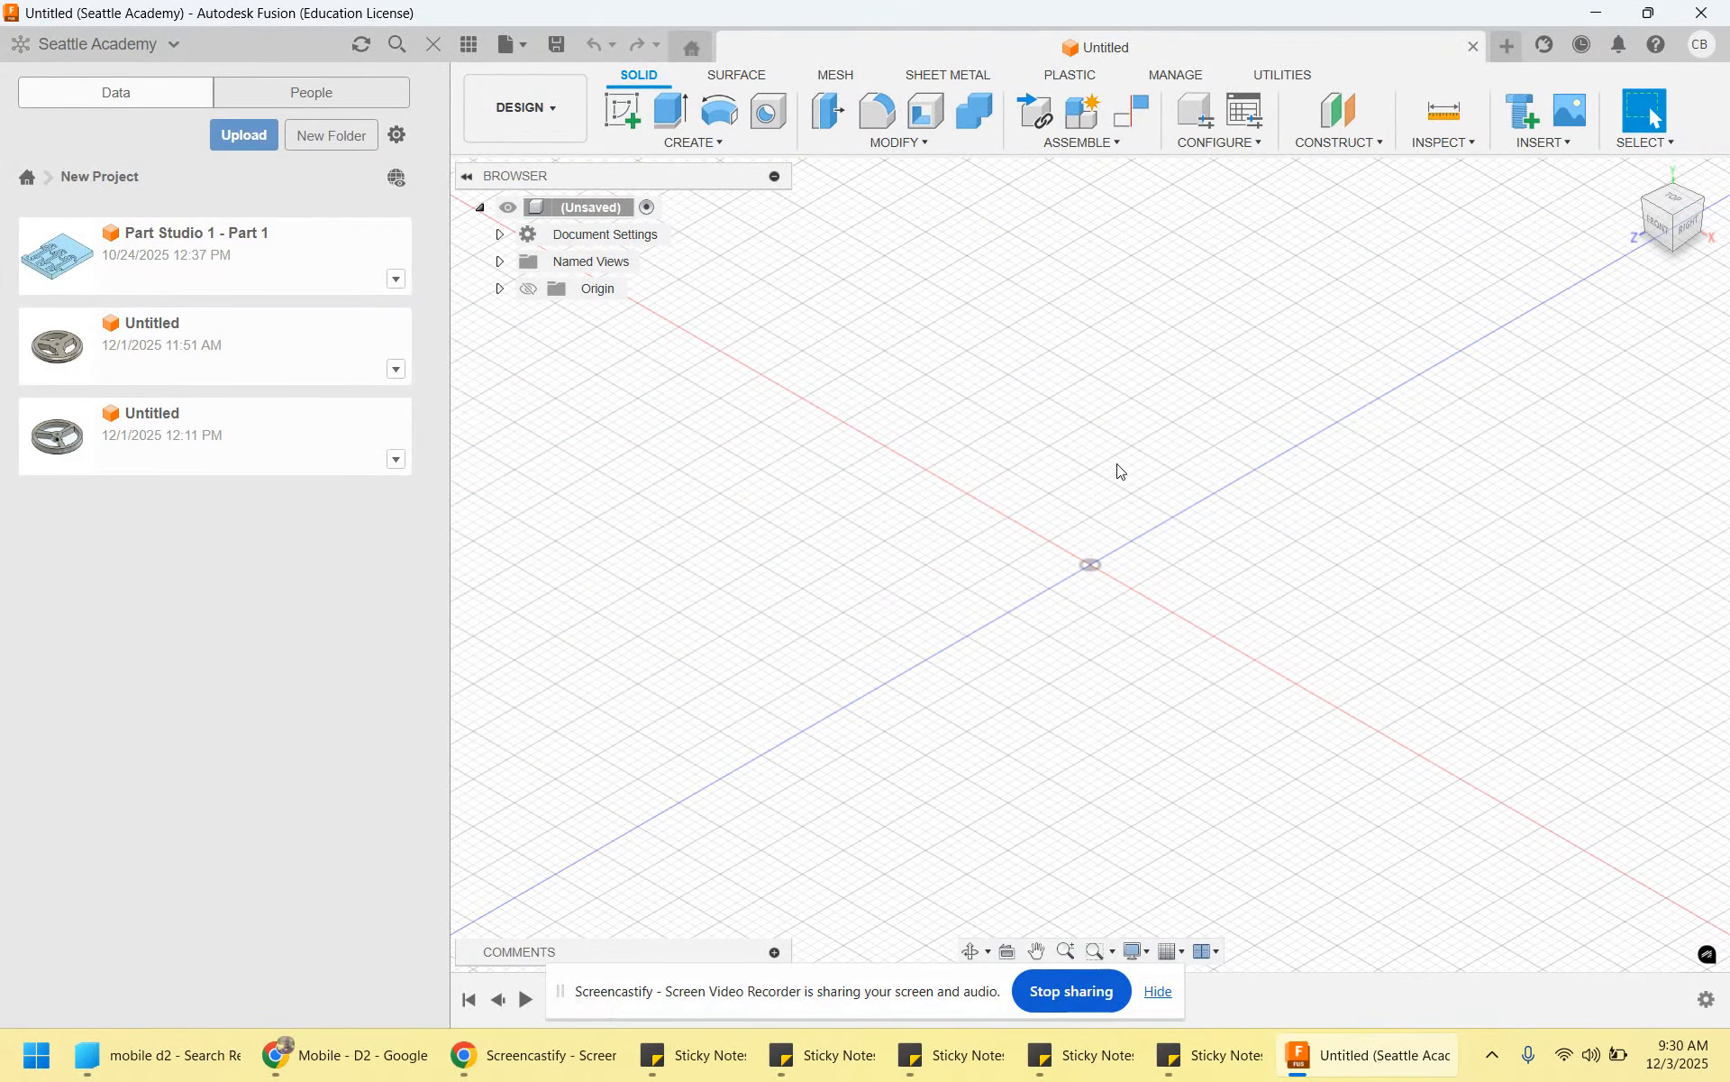
# Start a sketch on the horizontal origin plane and draw a 2 in diameter circle centred on the origin
pyautogui.click(618, 123)
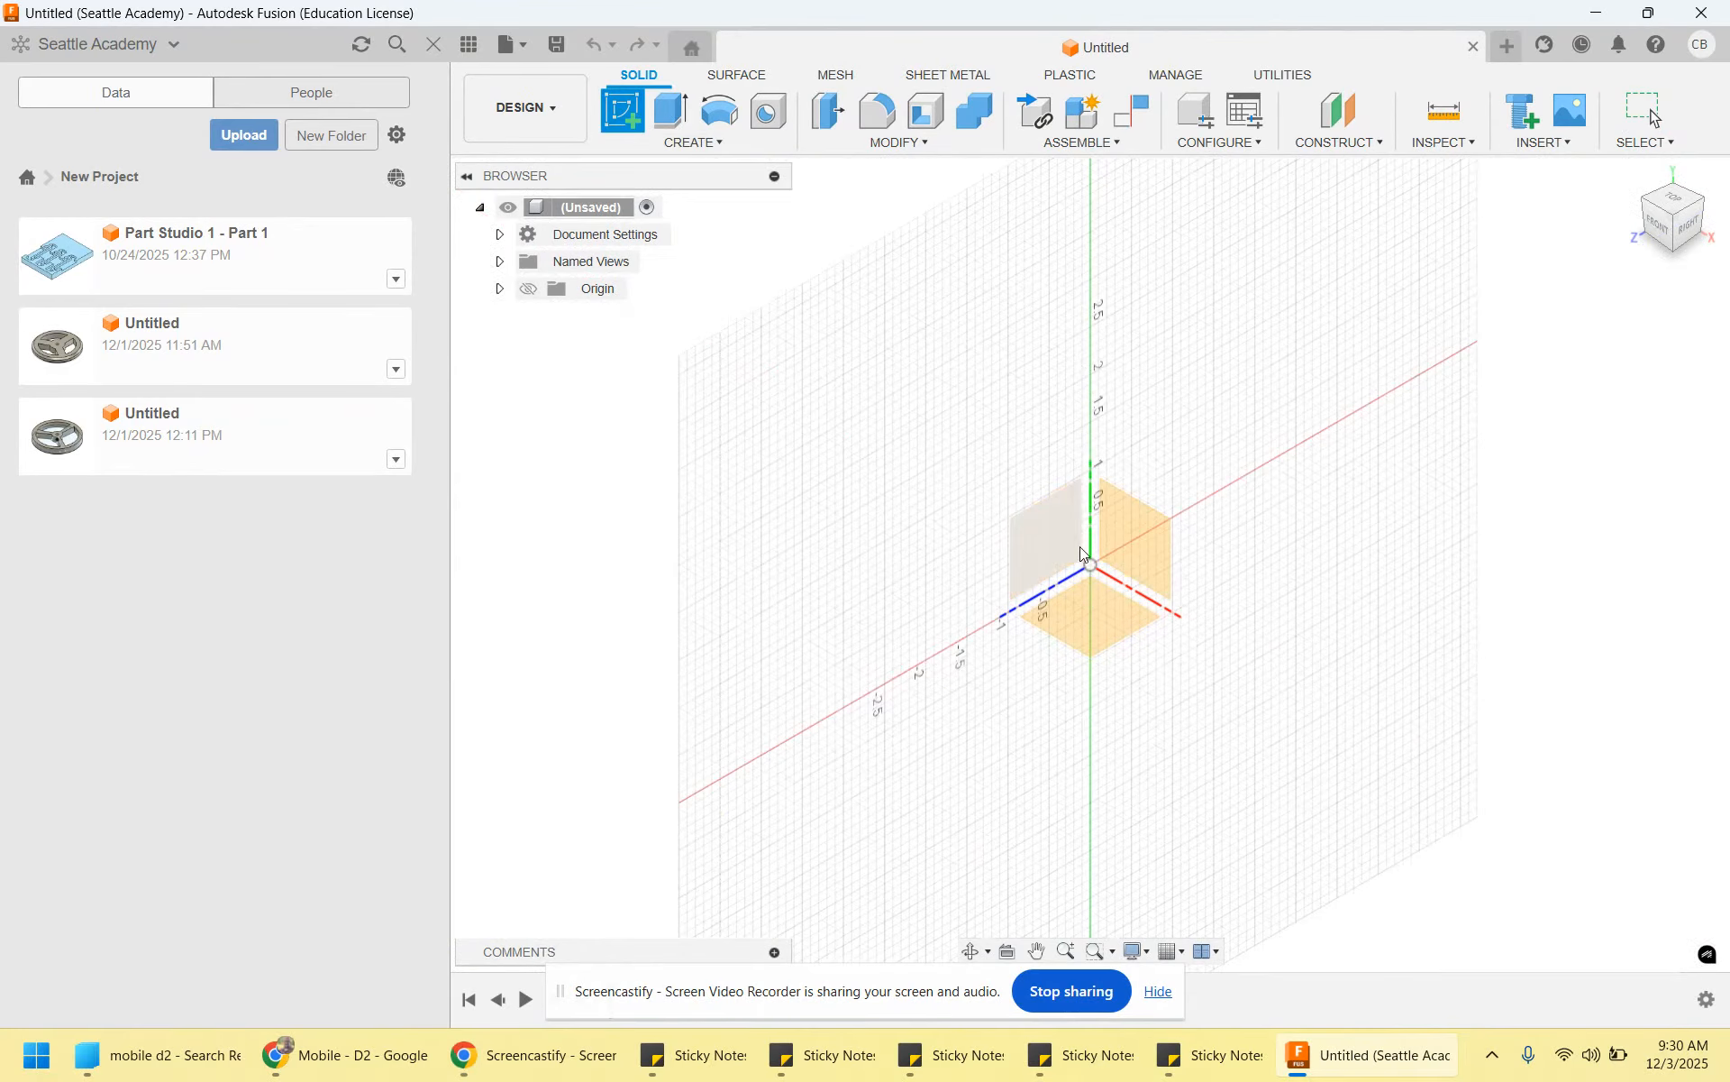
pyautogui.click(1096, 625)
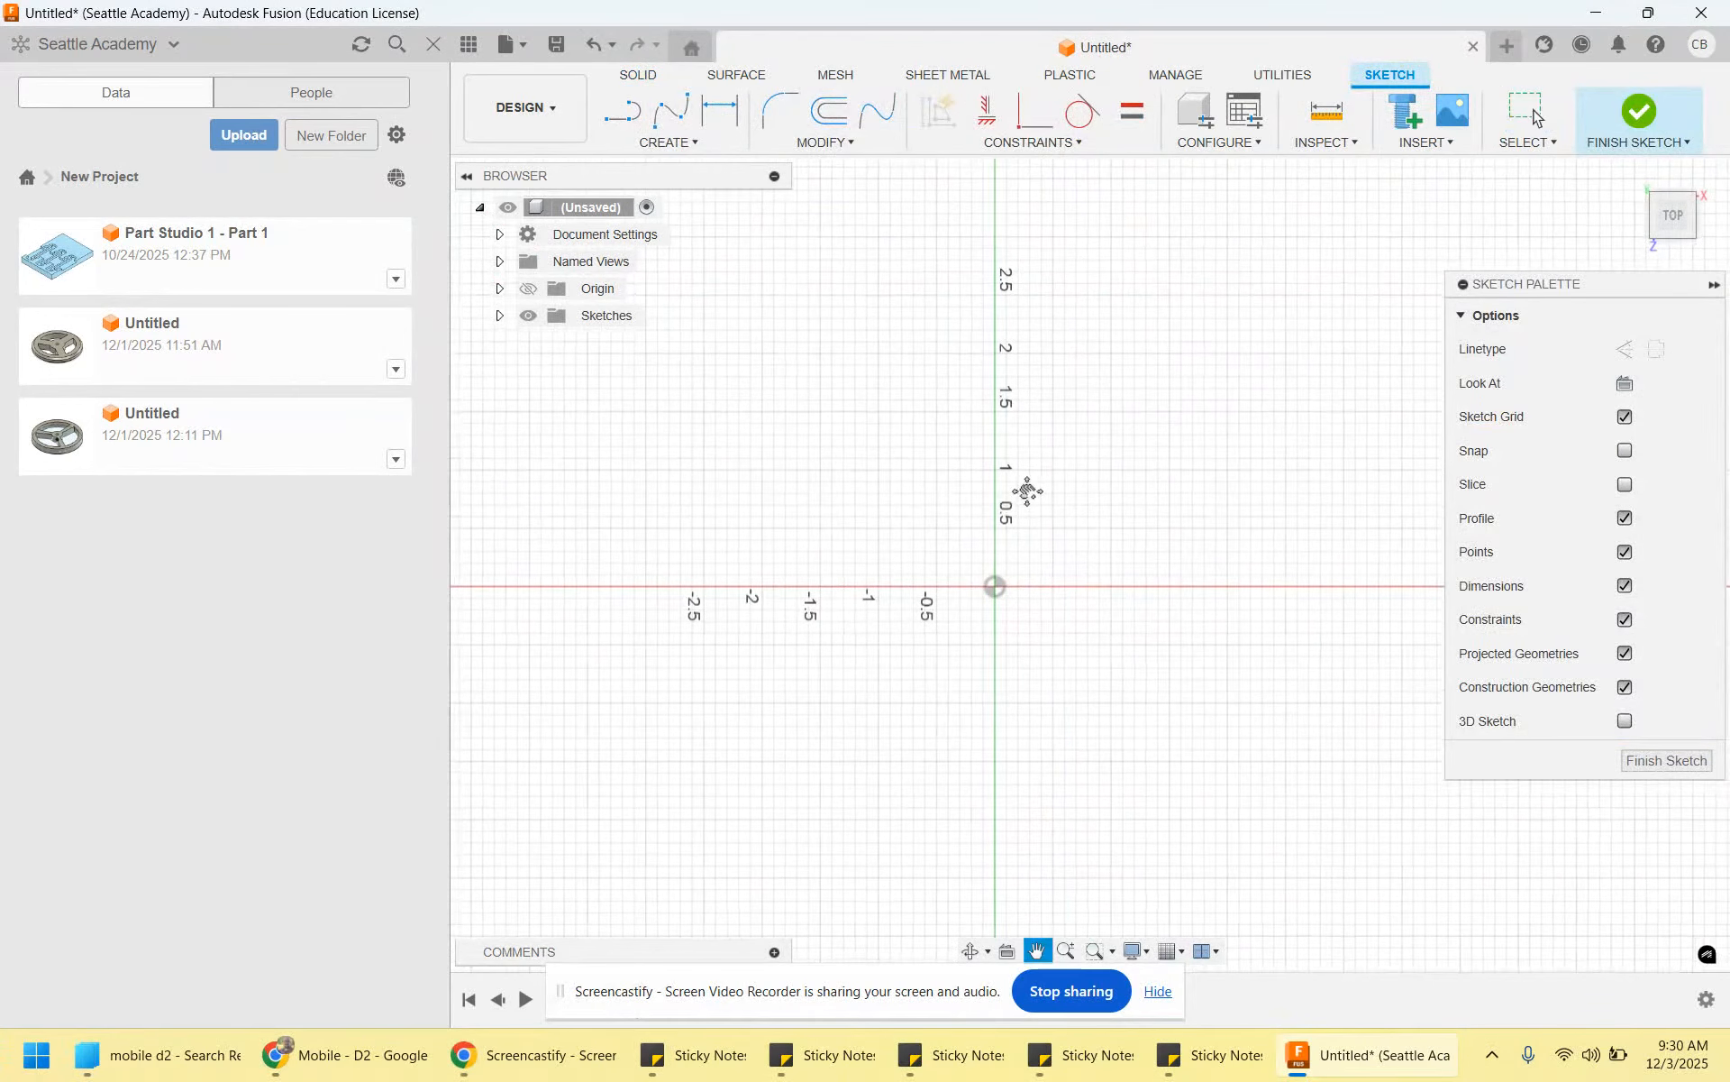
pyautogui.click(655, 144)
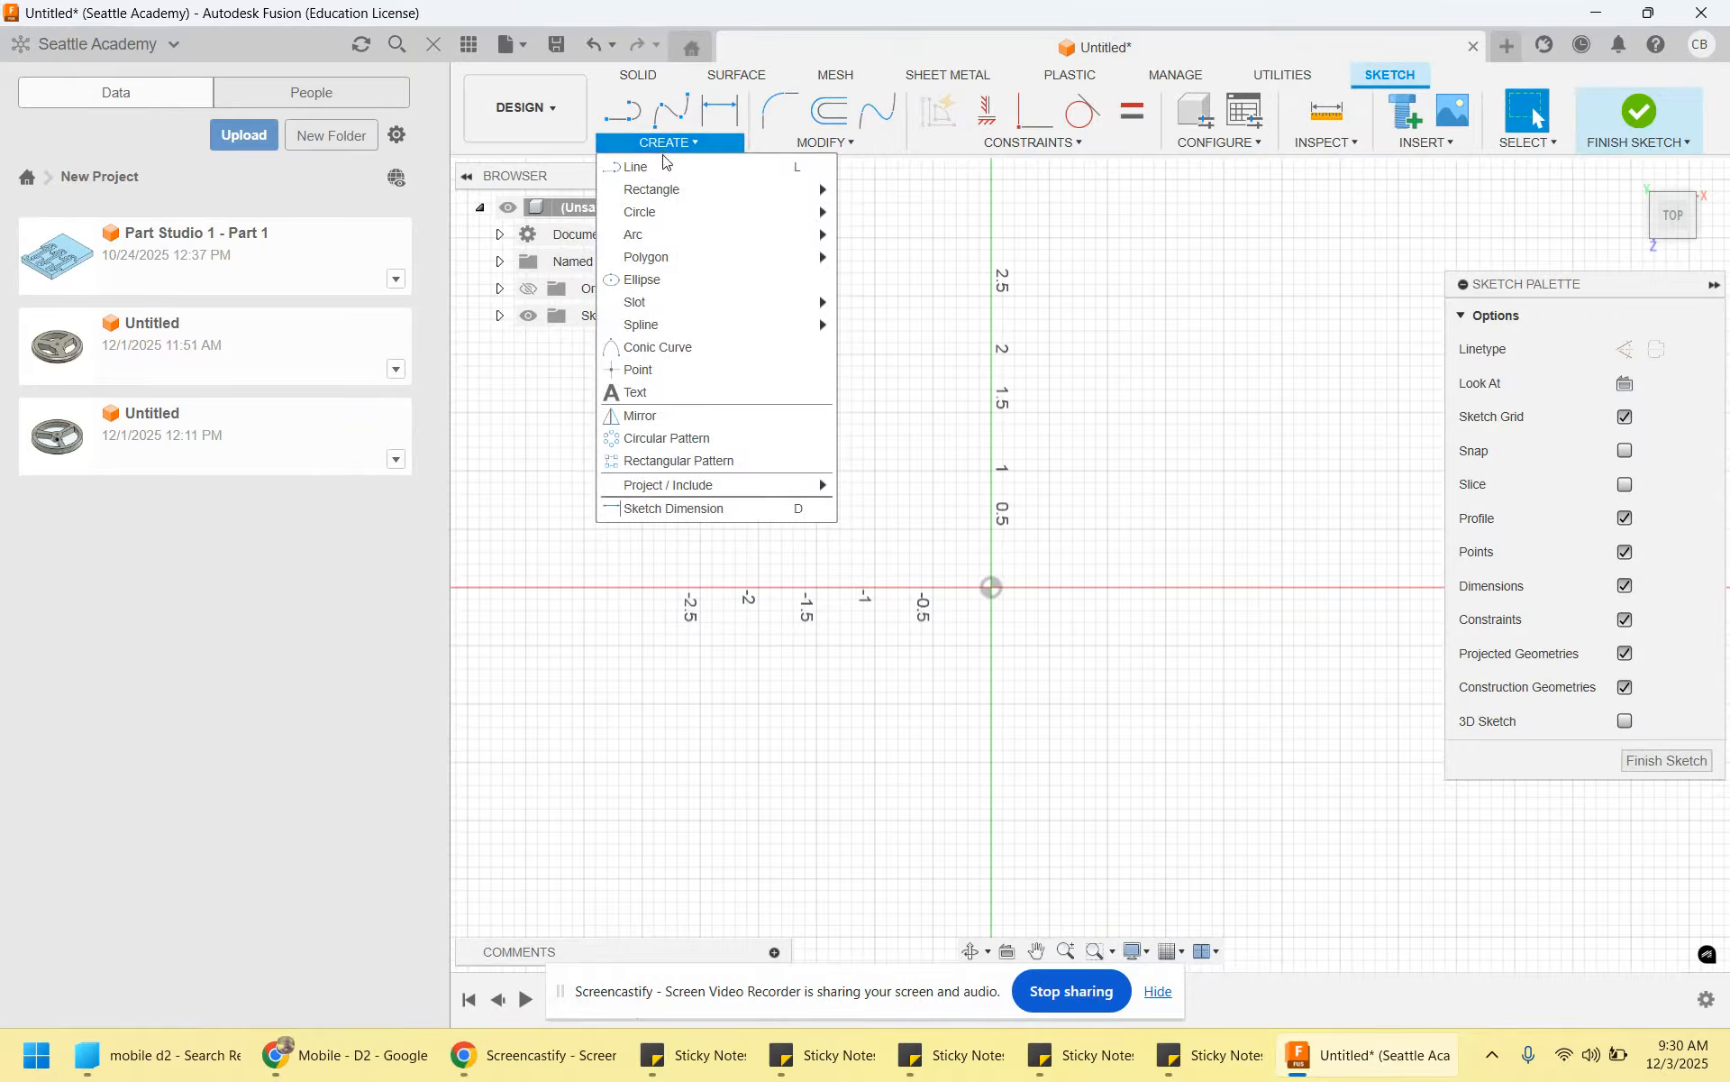
pyautogui.moveTo(656, 220)
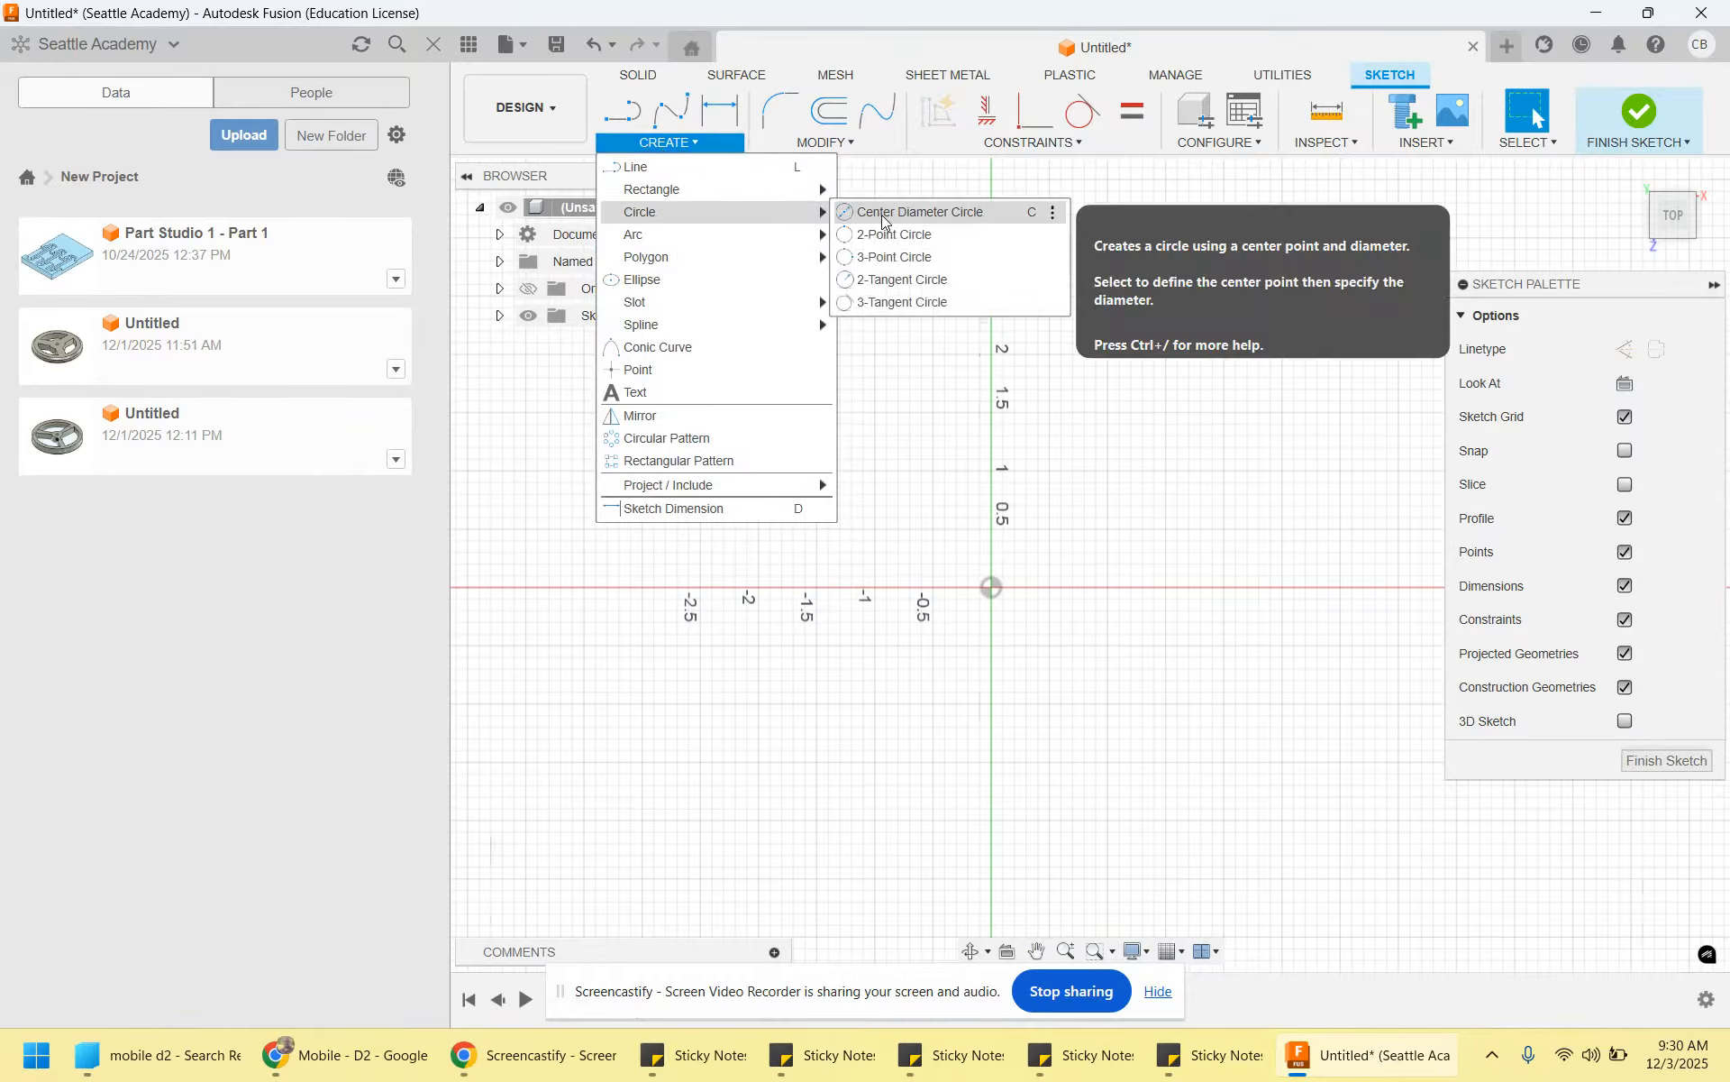
pyautogui.click(1033, 222)
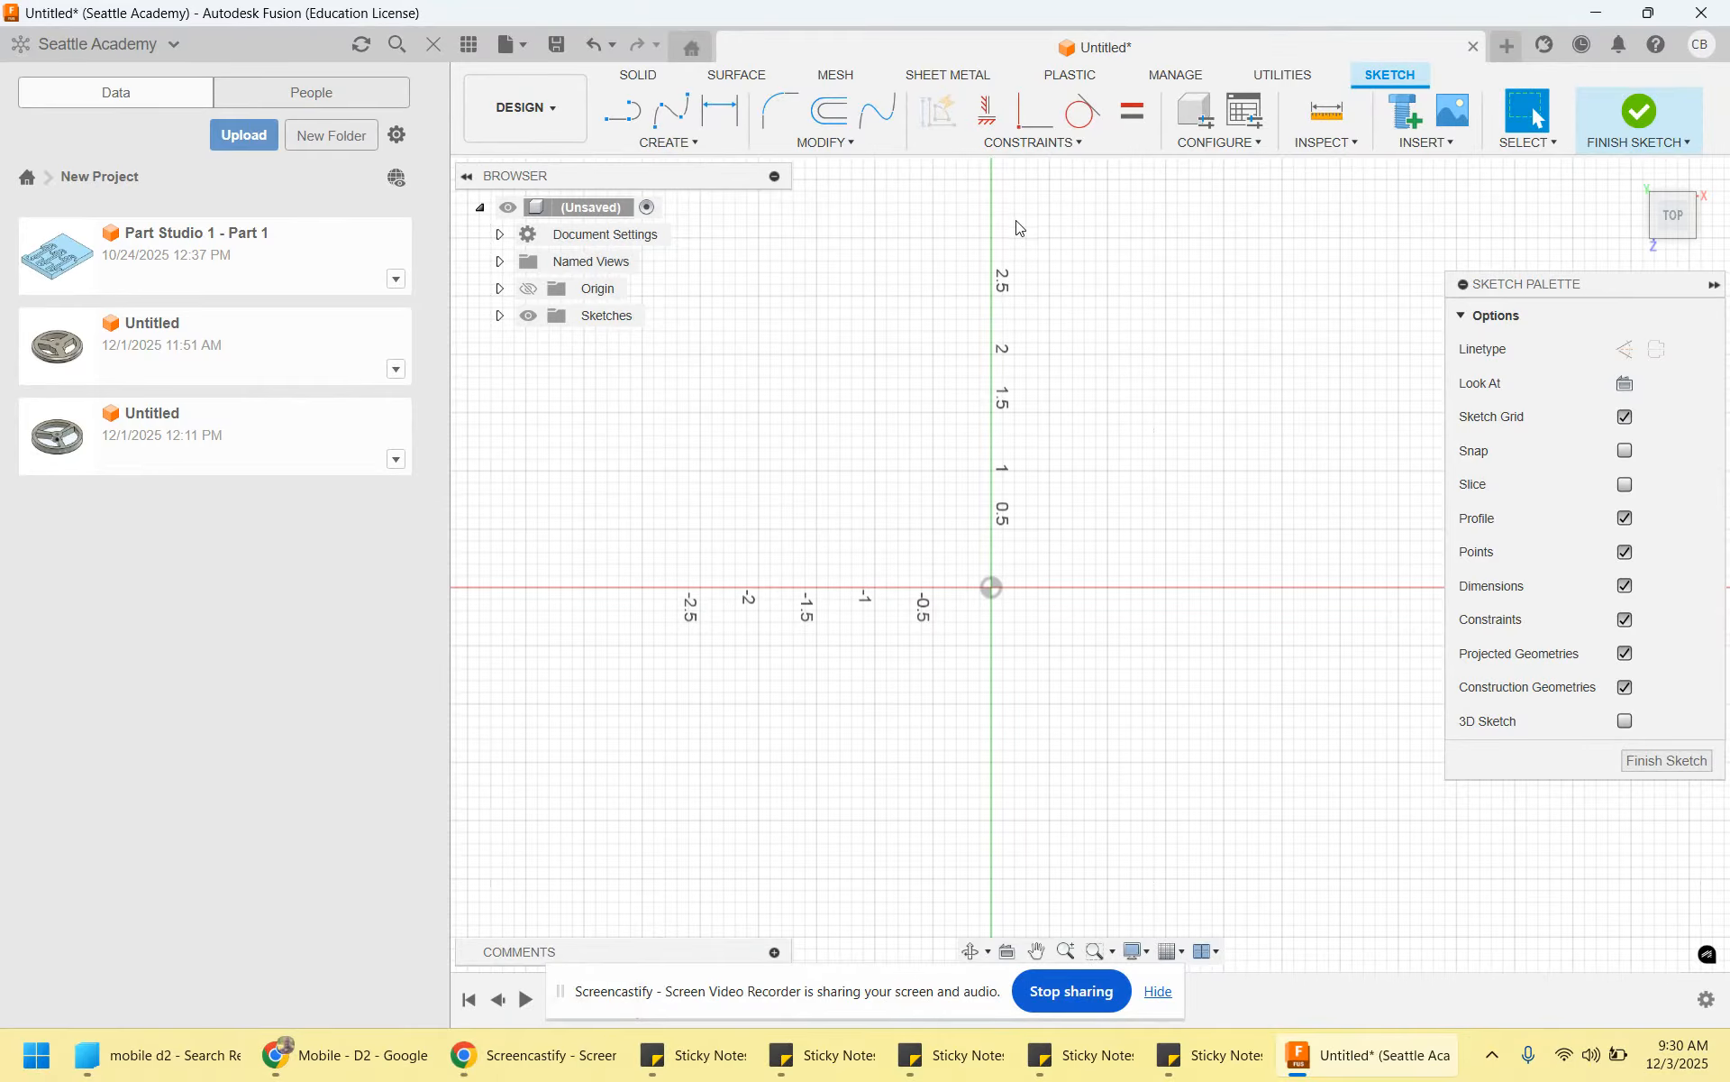
pyautogui.click(992, 588)
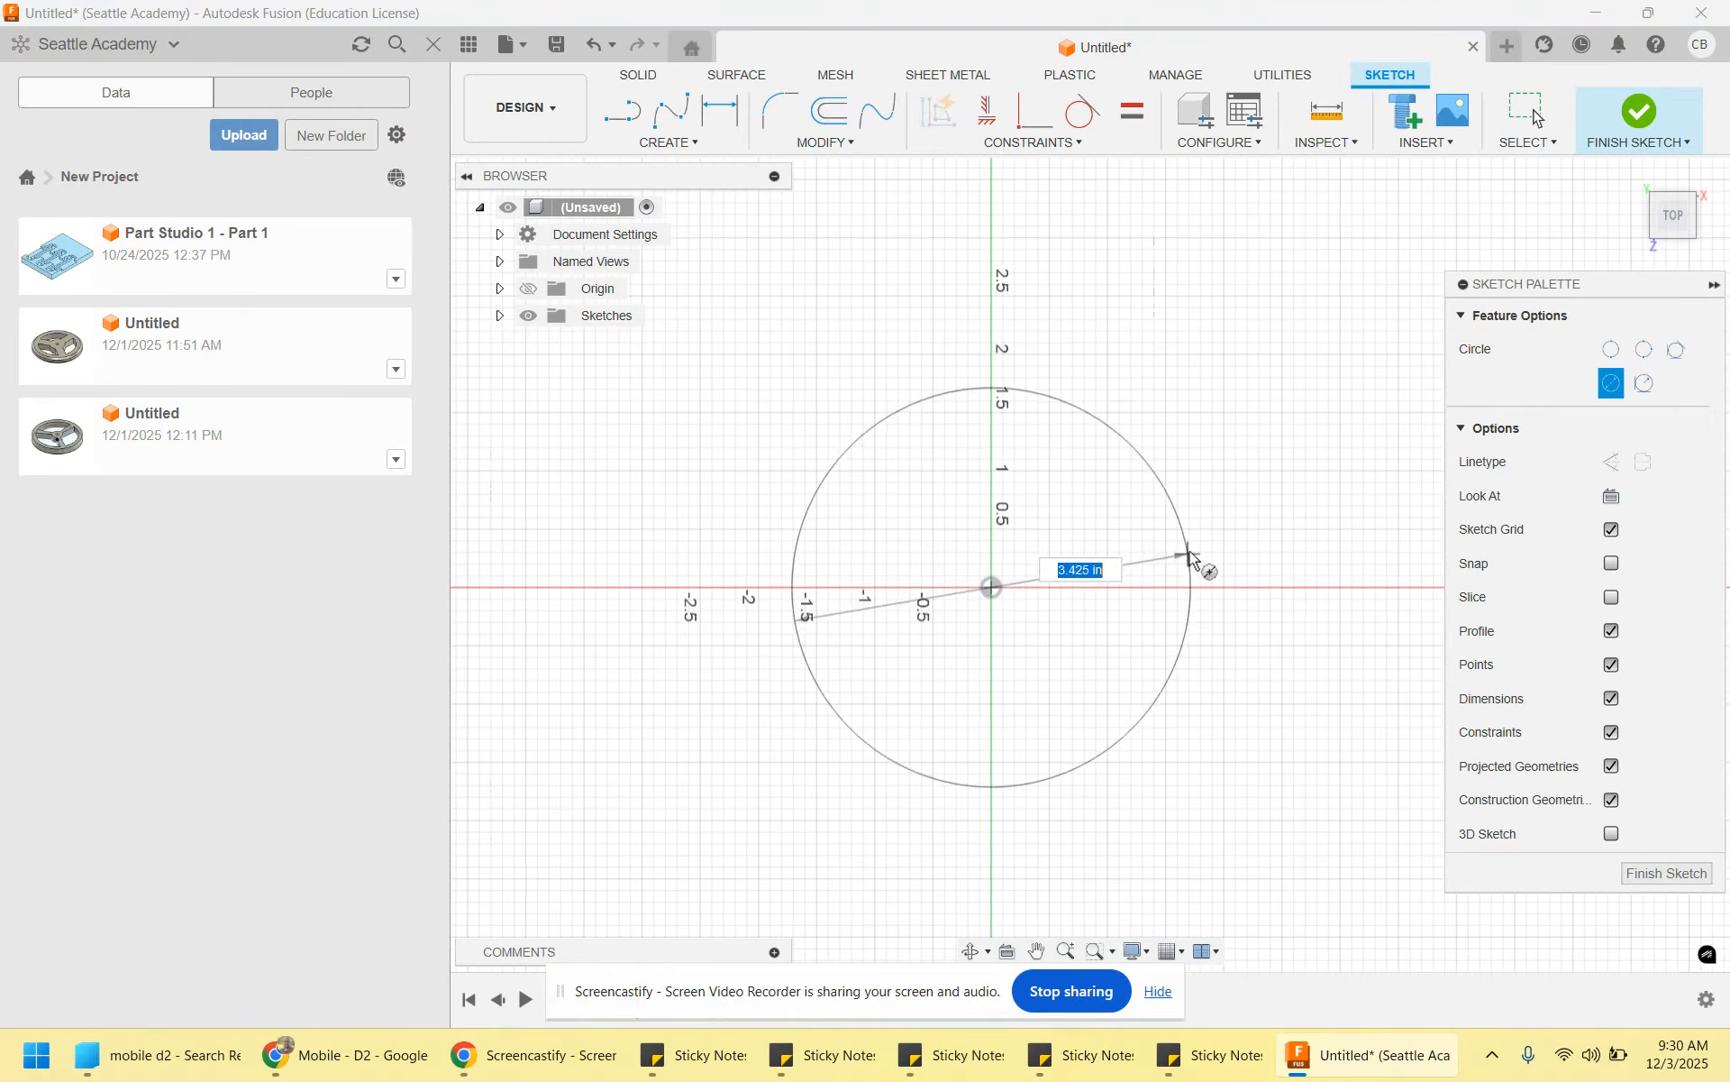
pyautogui.write('2')
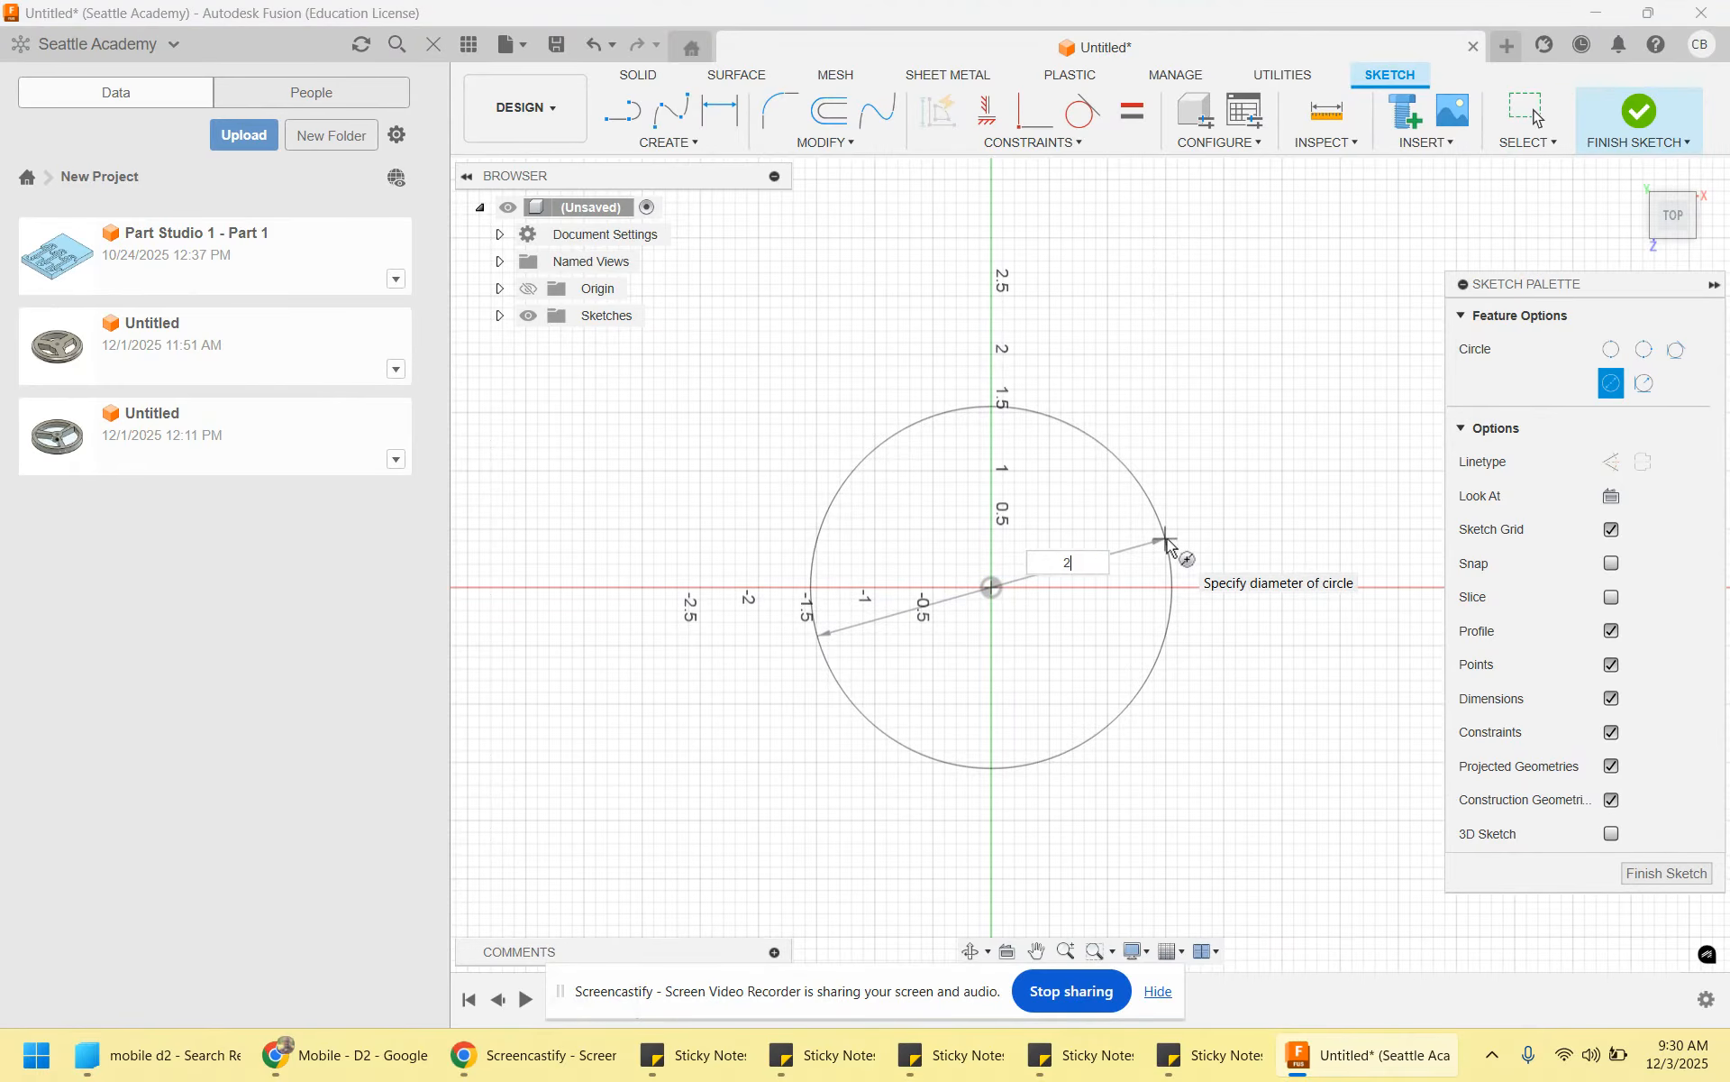
pyautogui.press('Tab')
pyautogui.write('inch')
pyautogui.press('Return')
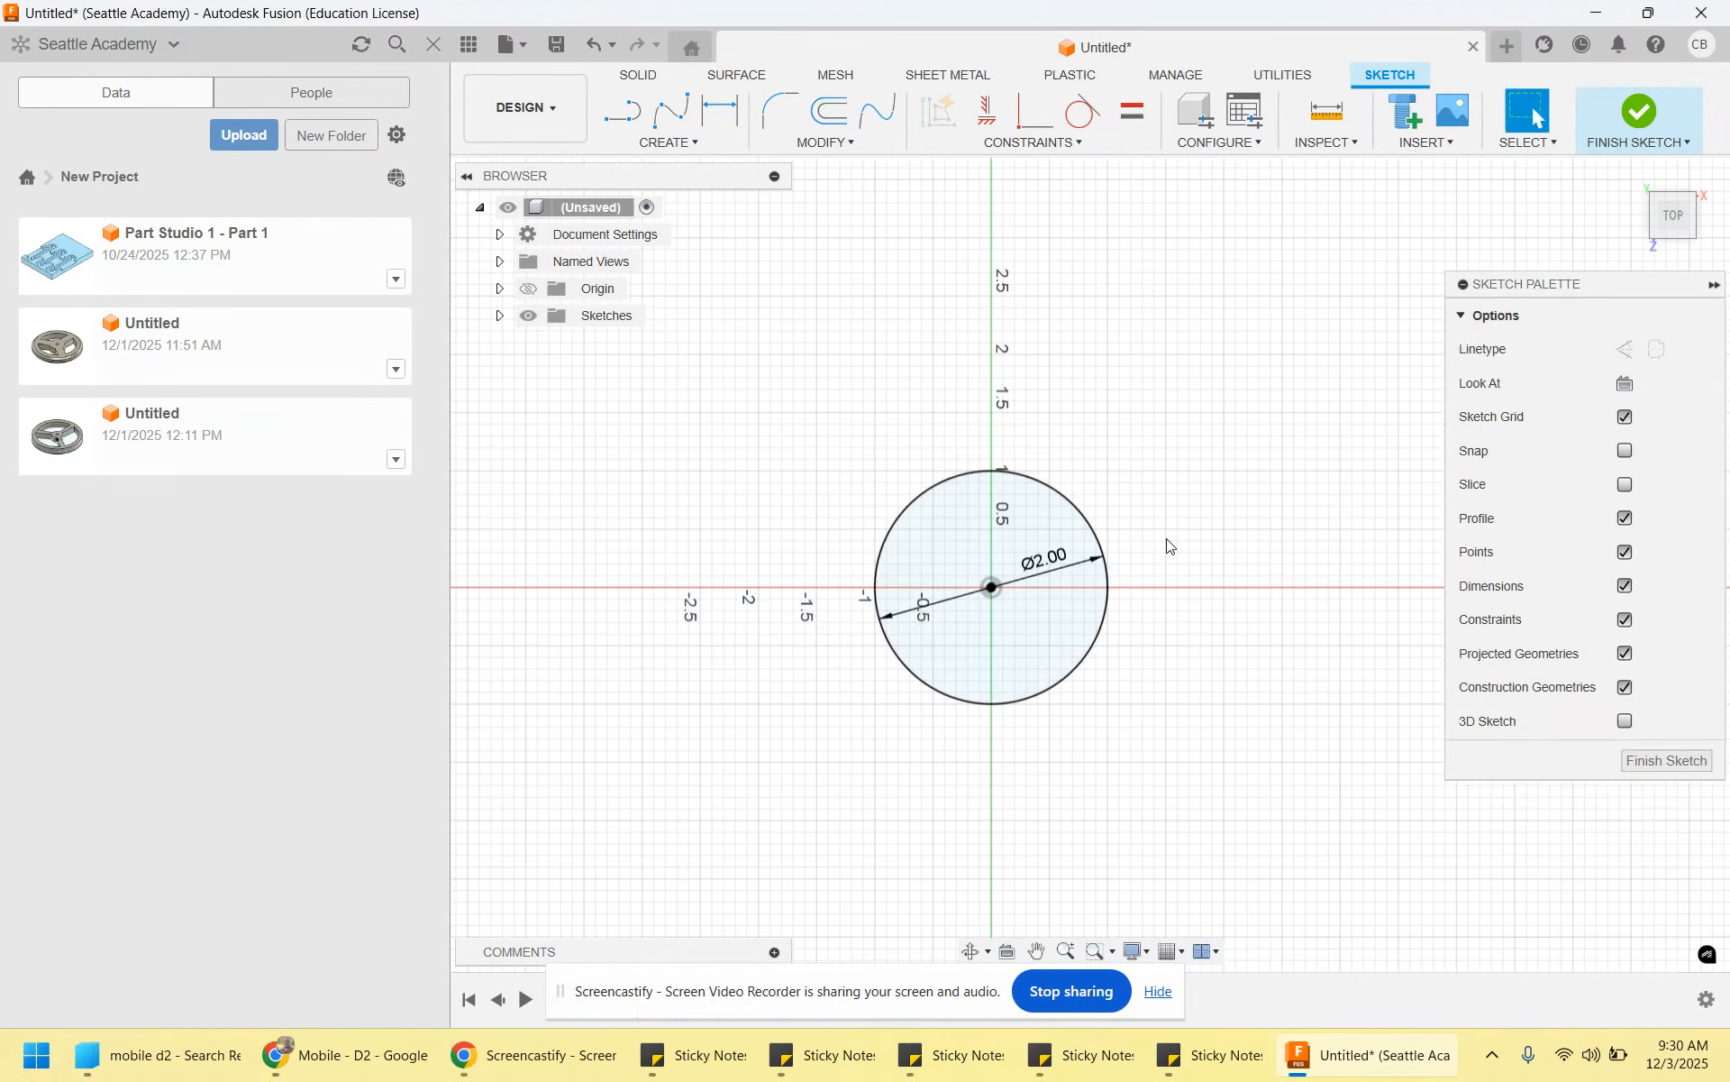
# Draw a small concentric circle at the origin with a diameter of .09+.02 in
pyautogui.scroll(3, 1016, 588)
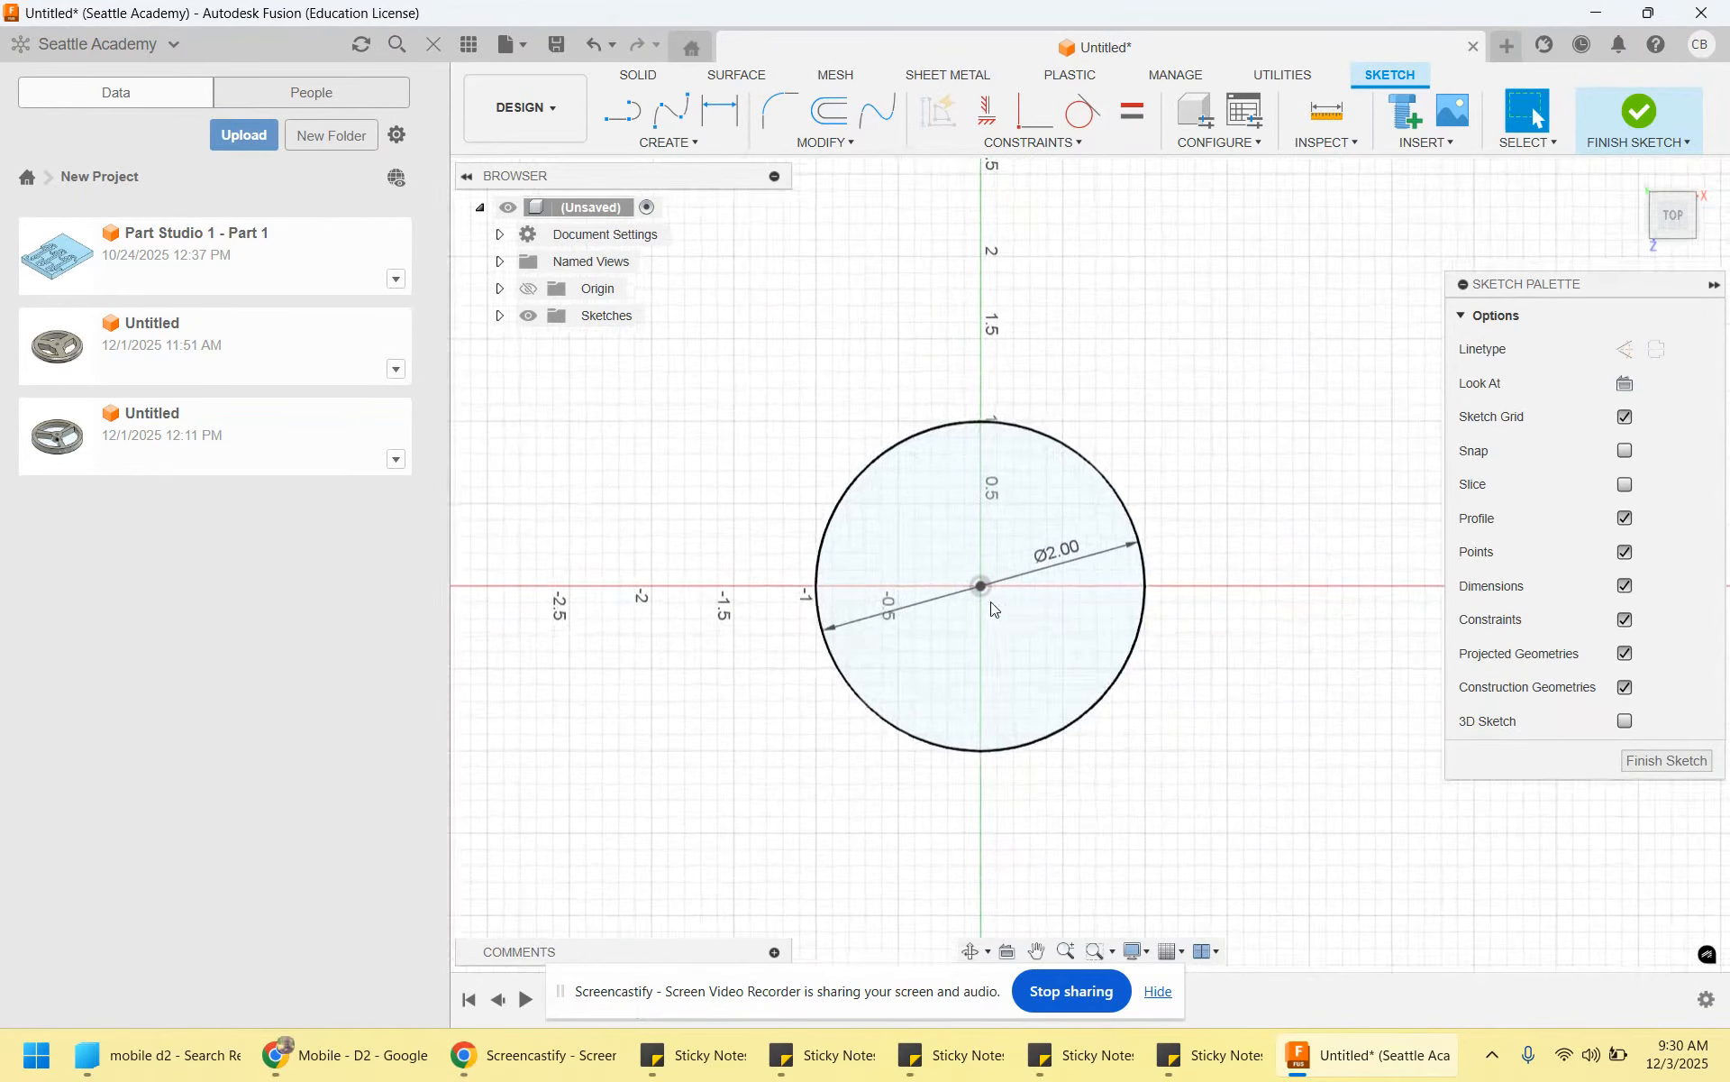
pyautogui.press('c')
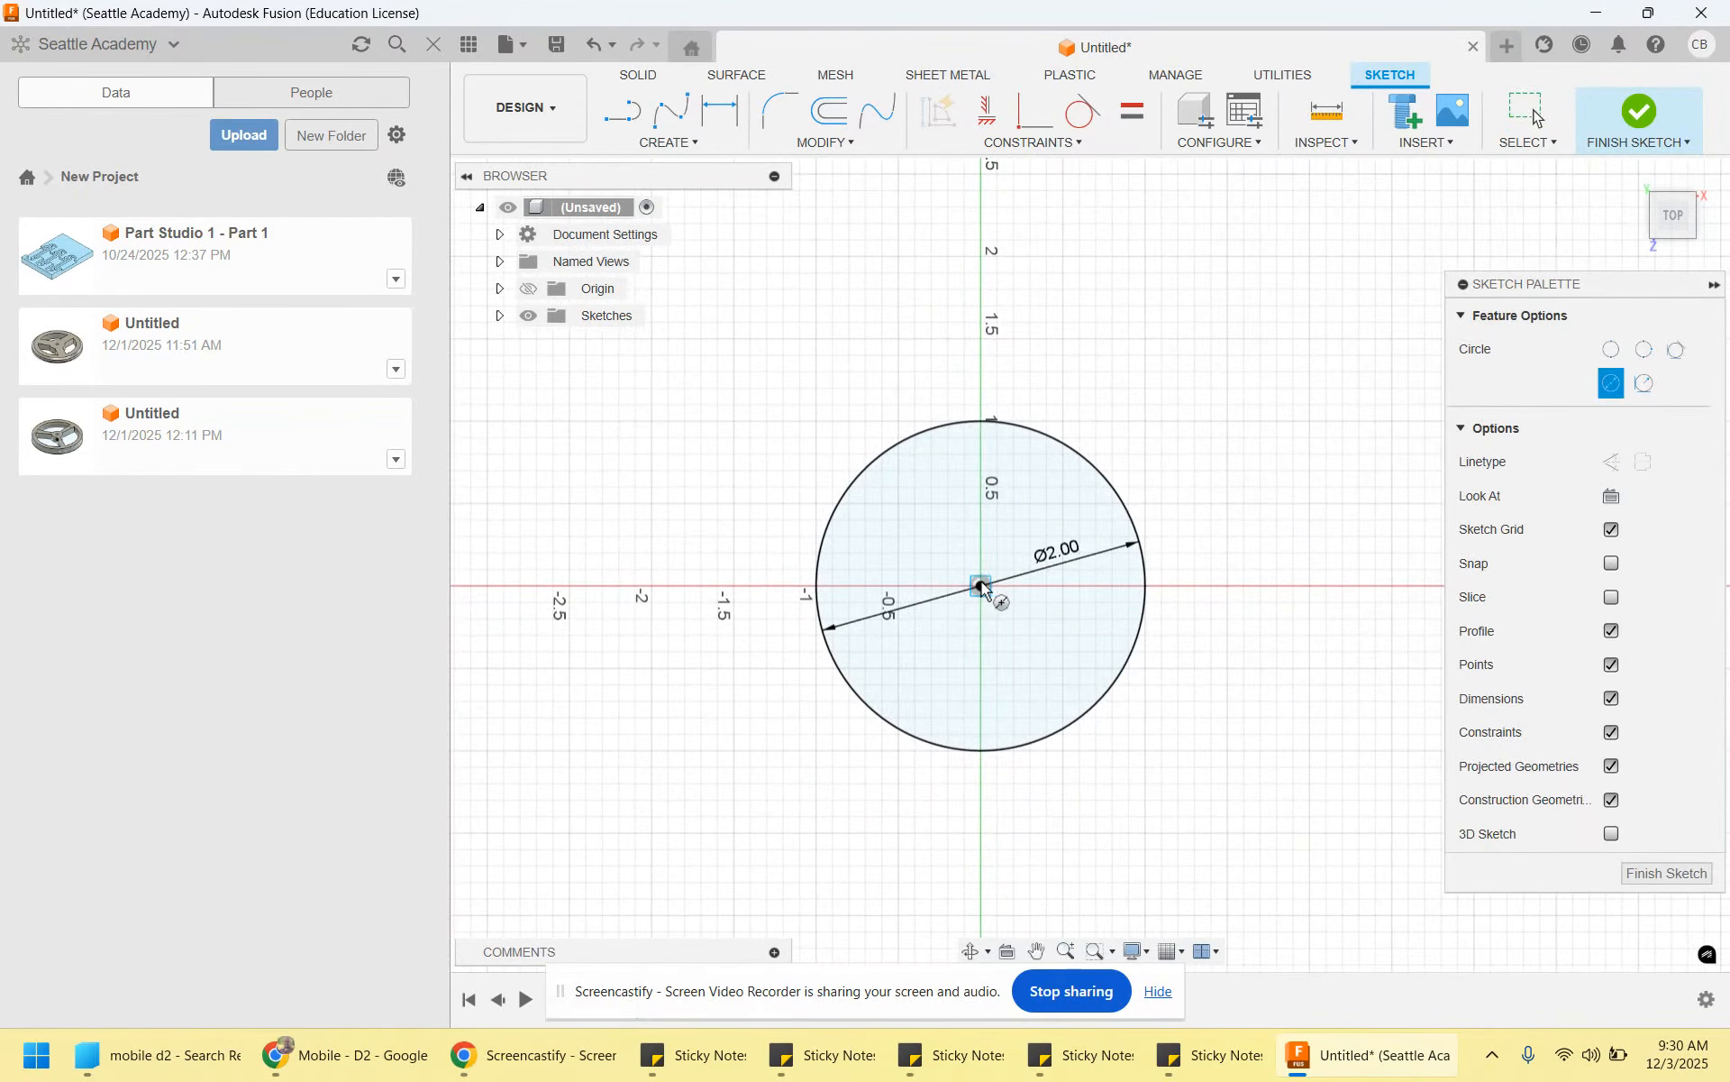
pyautogui.click(982, 587)
pyautogui.scroll(2, 991, 591)
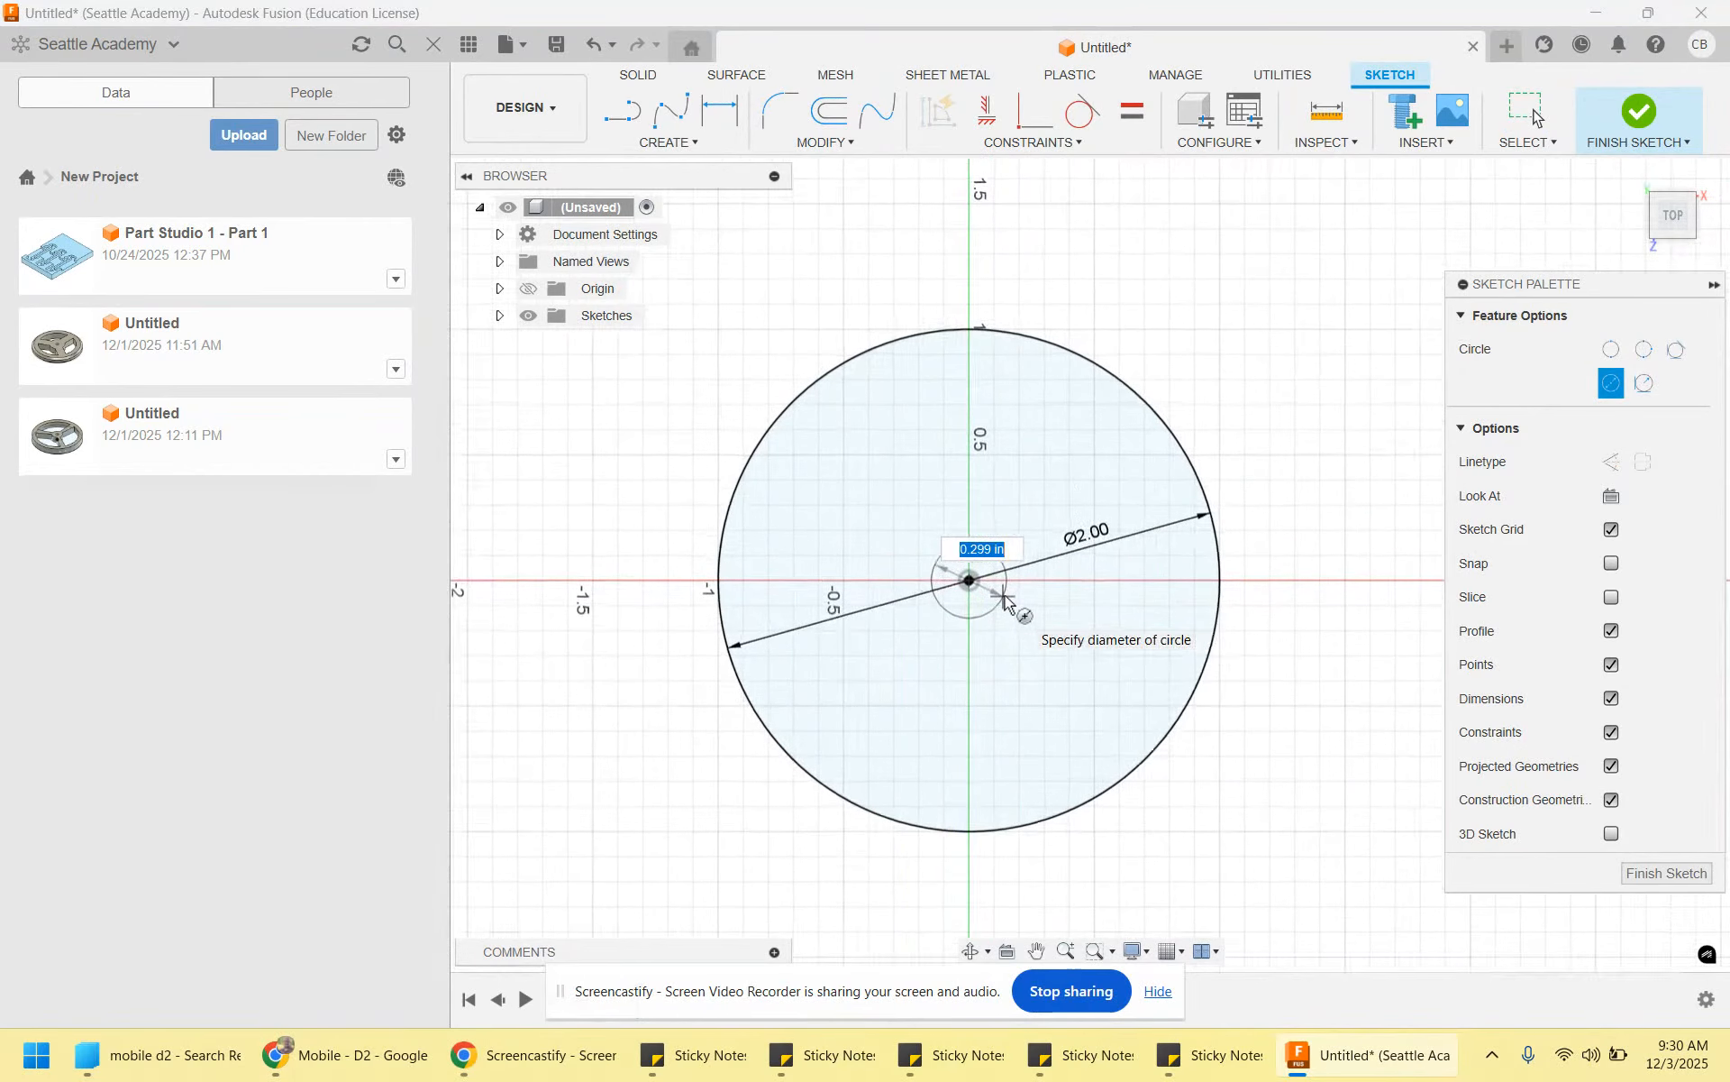
pyautogui.scroll(1, 1004, 598)
pyautogui.press('BackSpace')
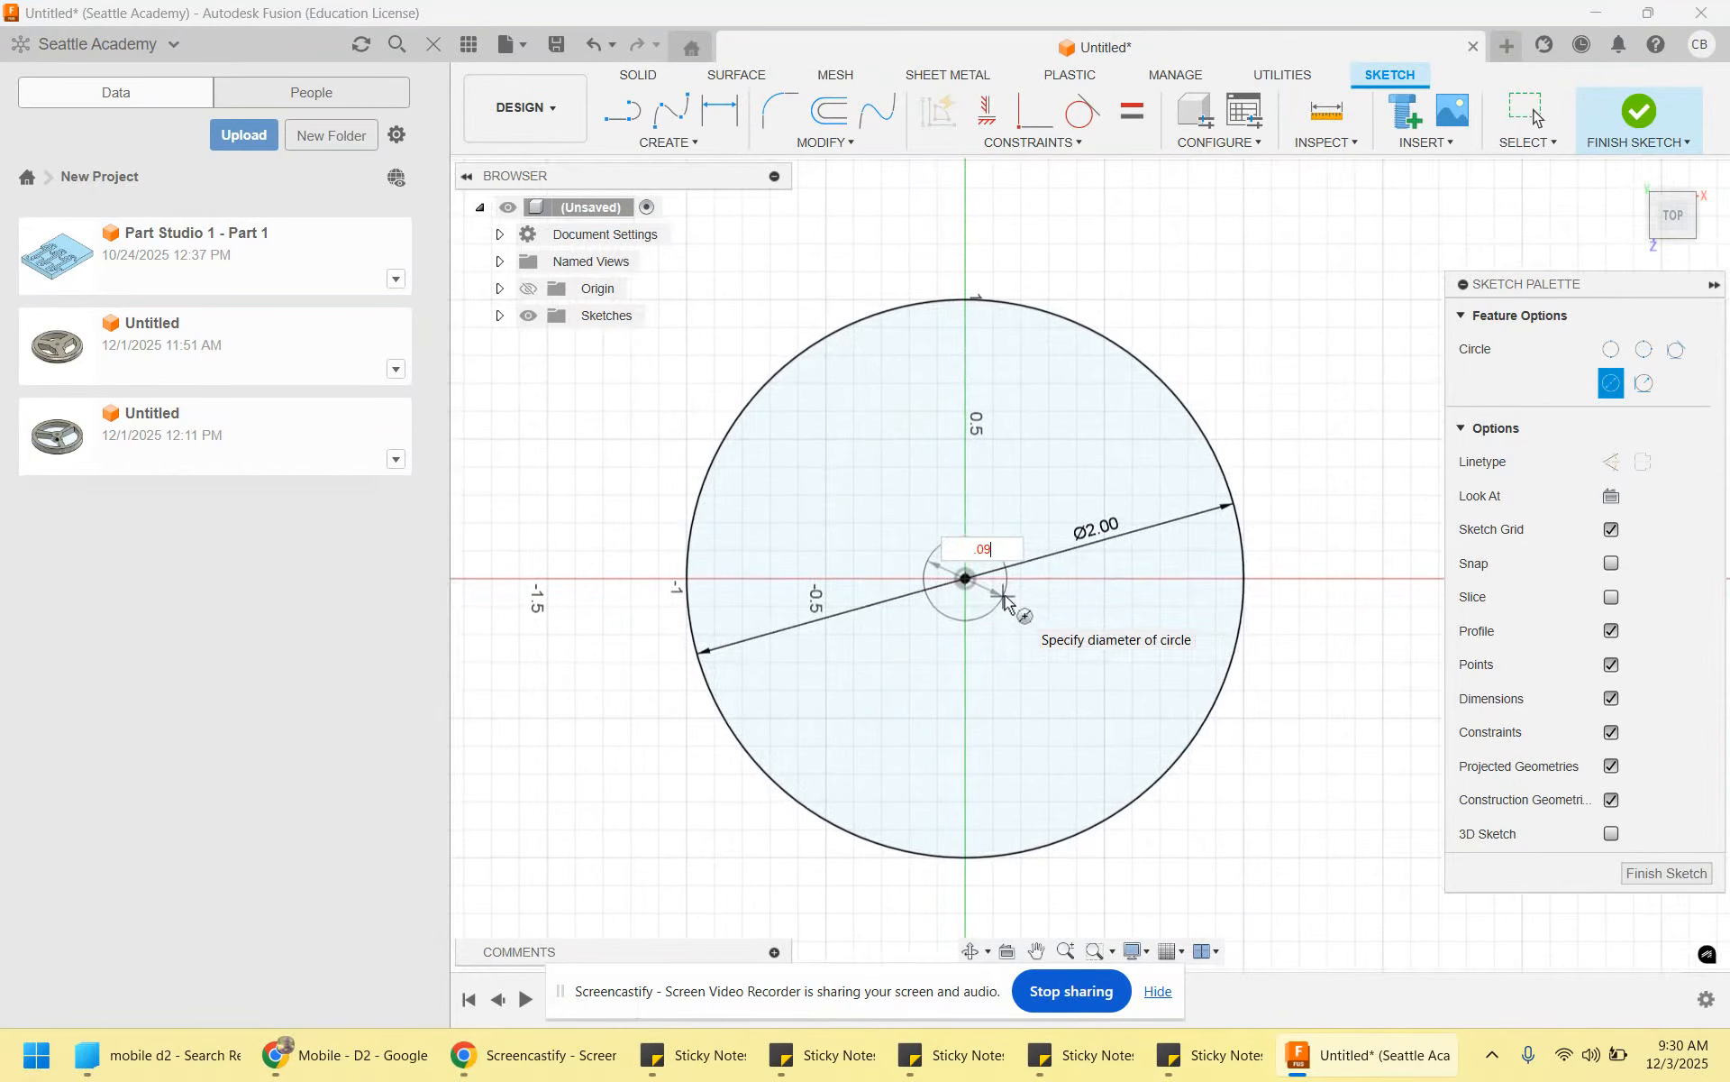
pyautogui.write('.09')
pyautogui.press('Tab')
pyautogui.write('2')
pyautogui.scroll(-2, 991, 595)
pyautogui.scroll(5, 986, 592)
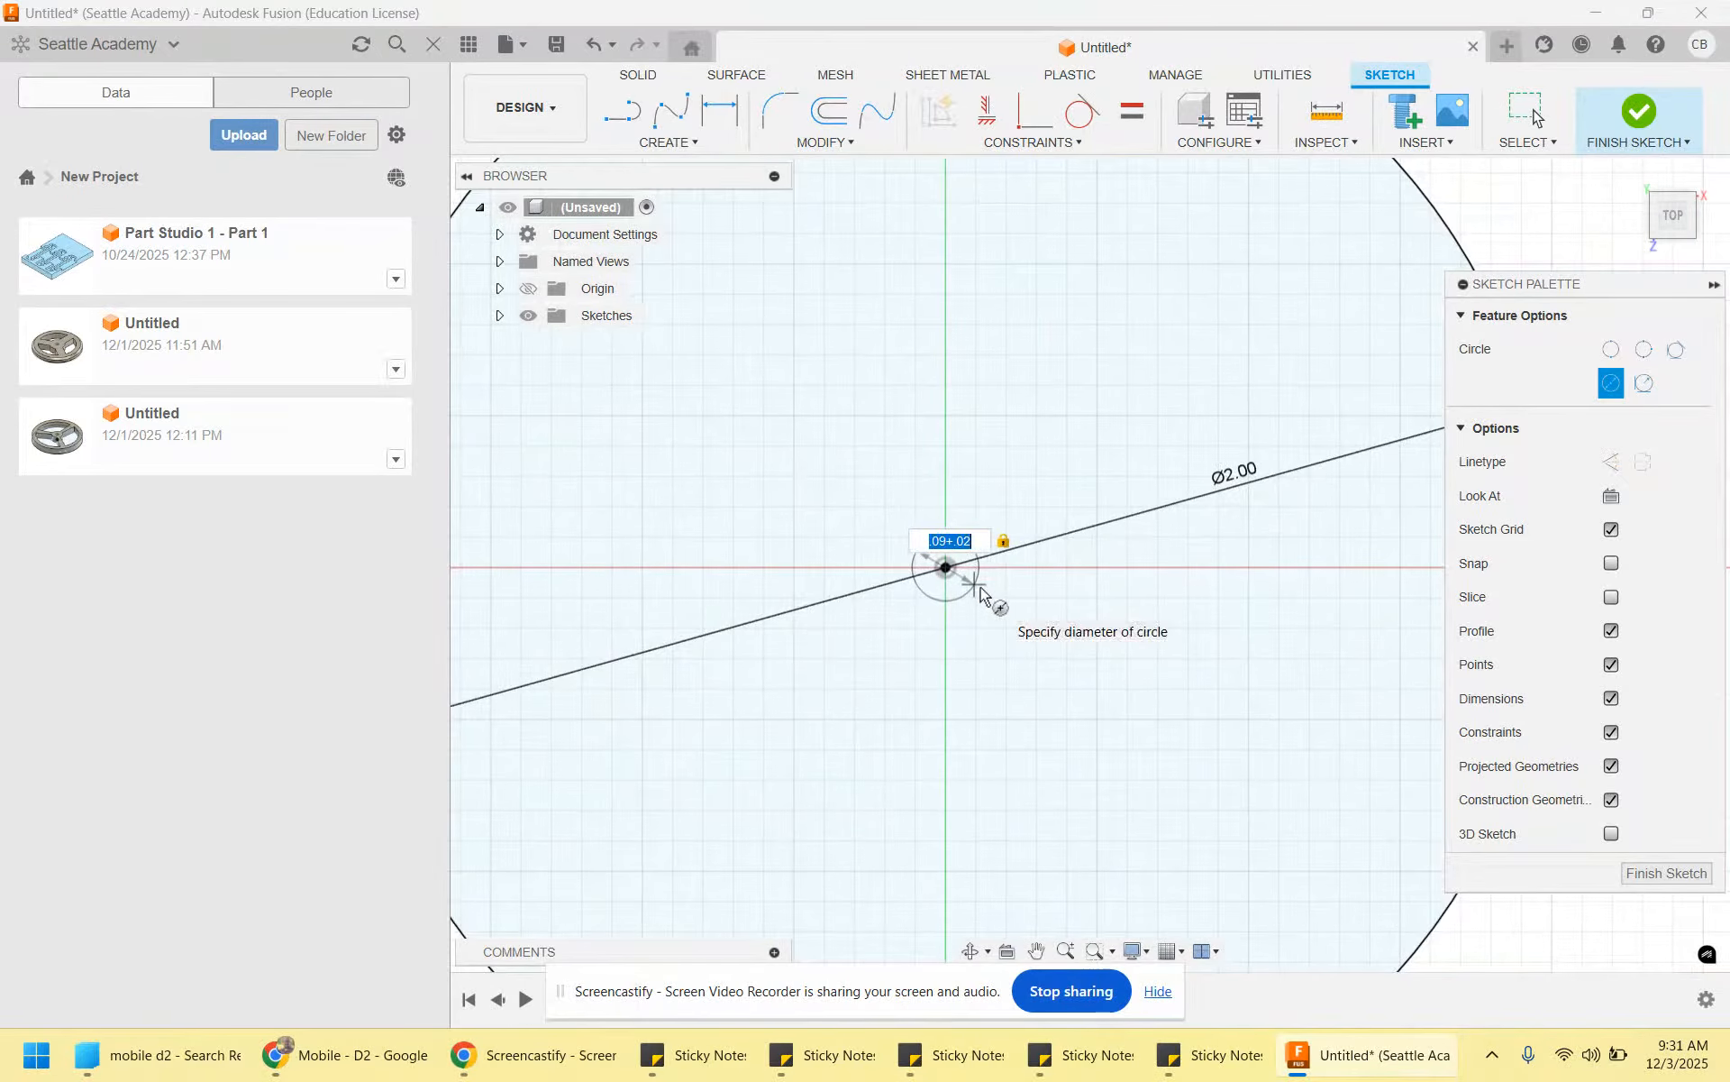
pyautogui.press('Return')
pyautogui.press('Escape')
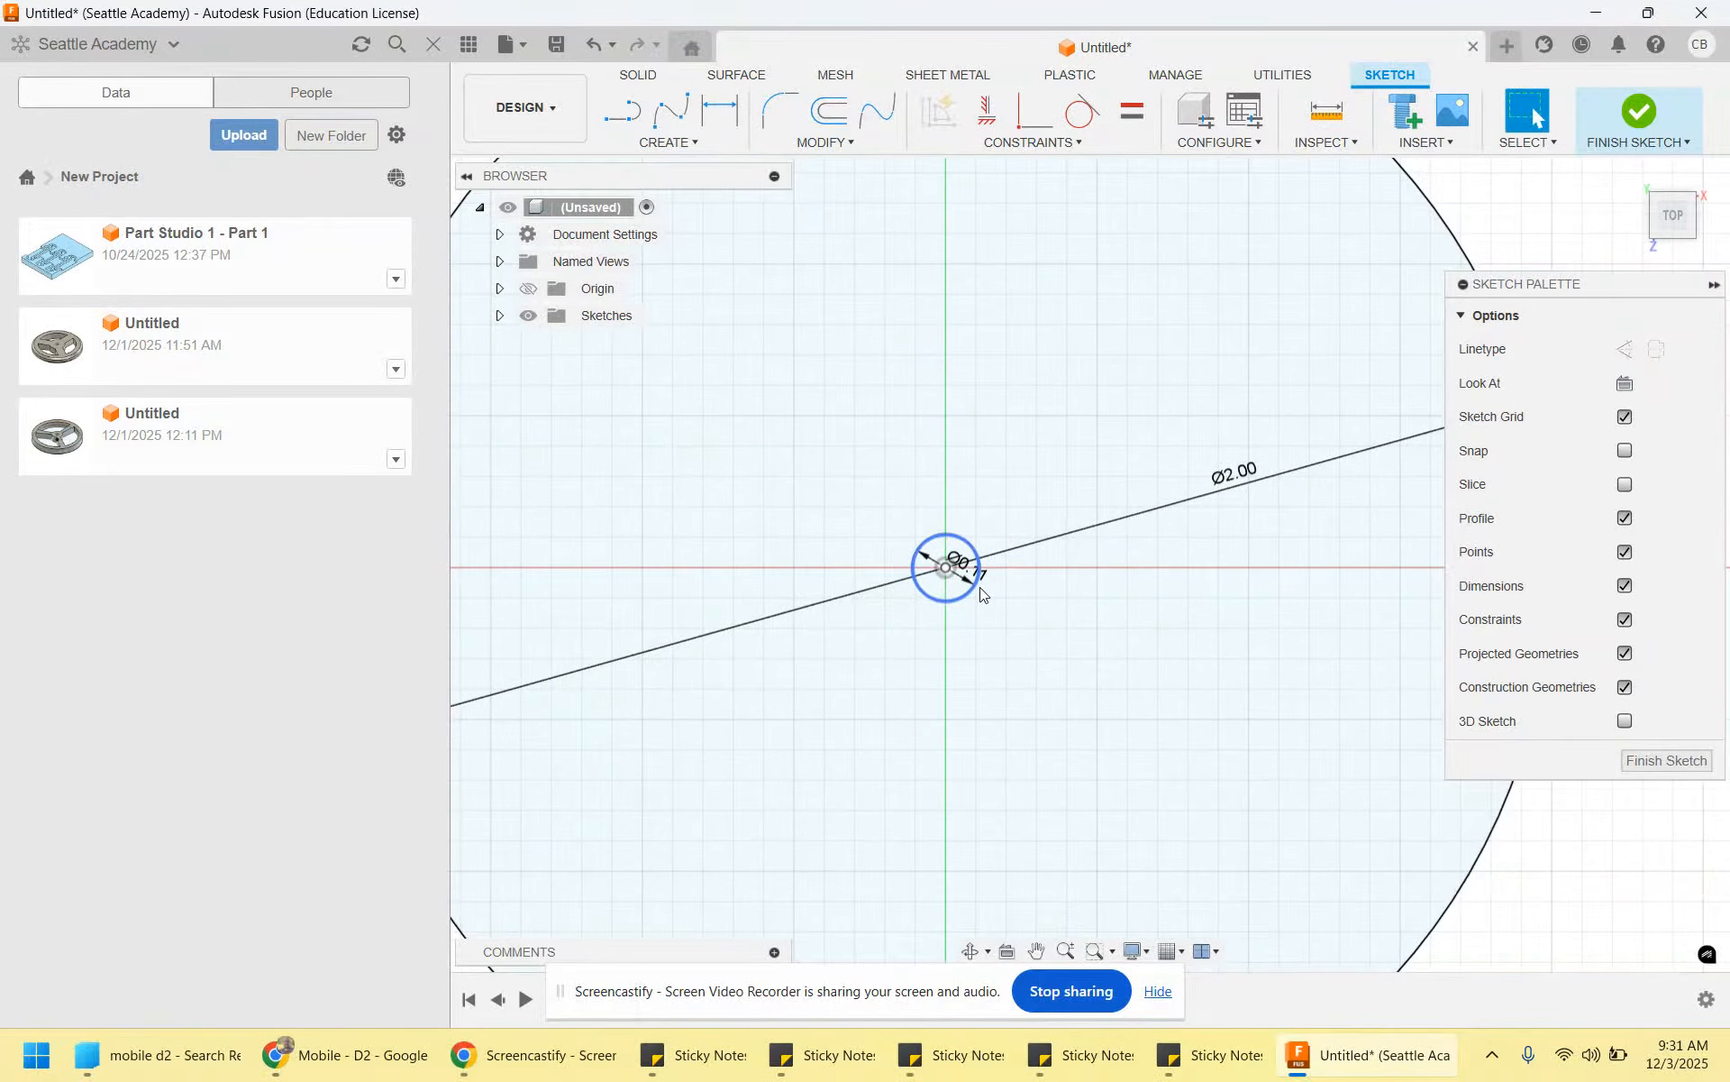
# Offset the 2 in outer circle inward by 0.15 in to form the wheel's rim
pyautogui.scroll(-3, 1232, 424)
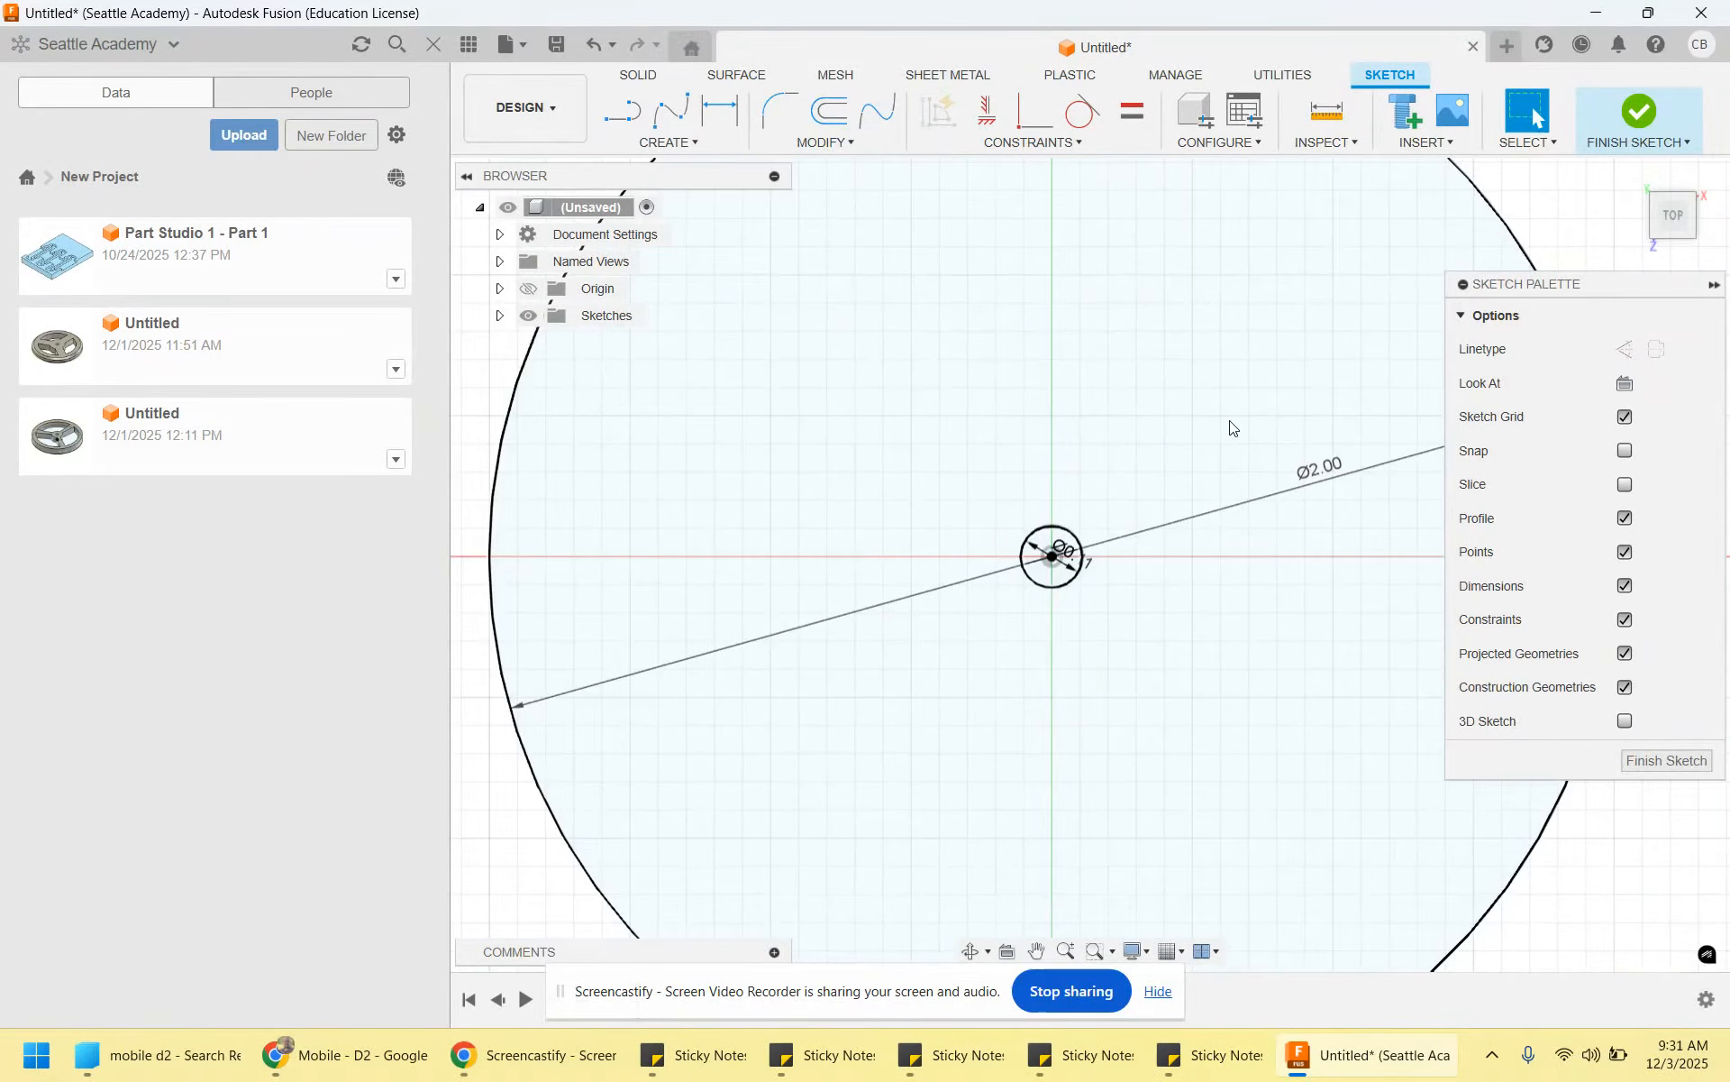
pyautogui.click(828, 110)
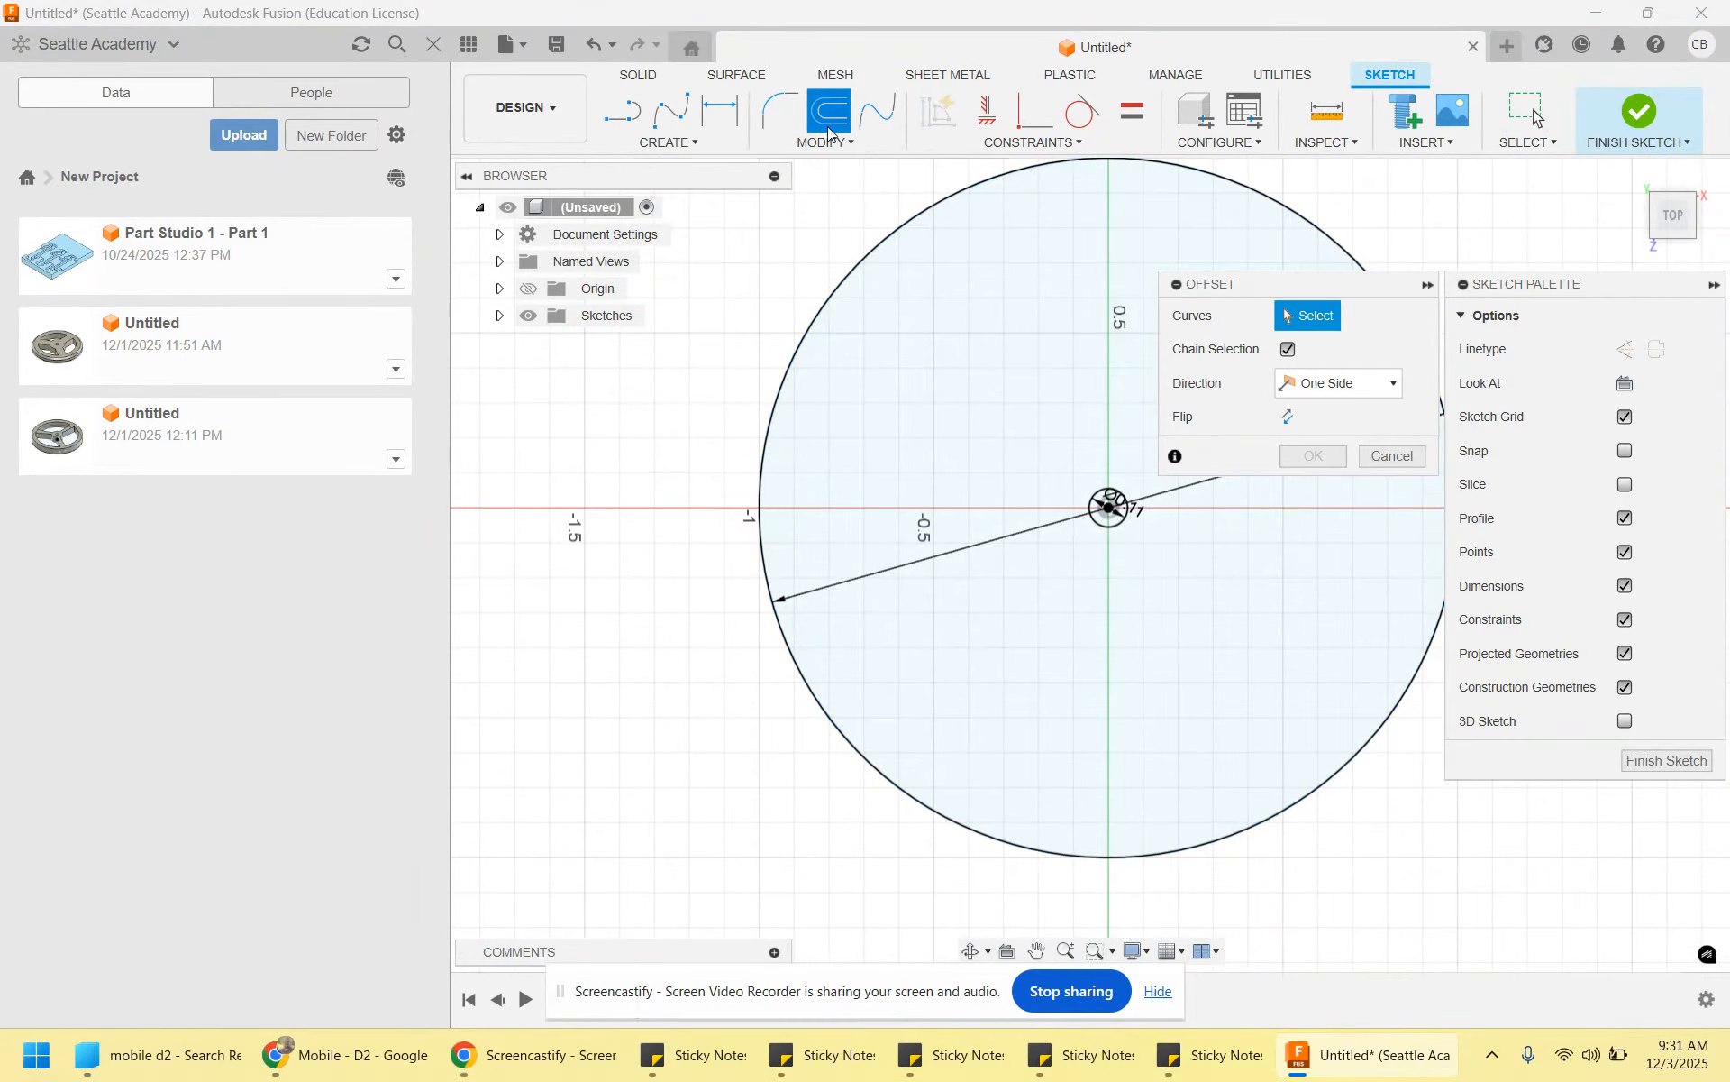
pyautogui.click(874, 252)
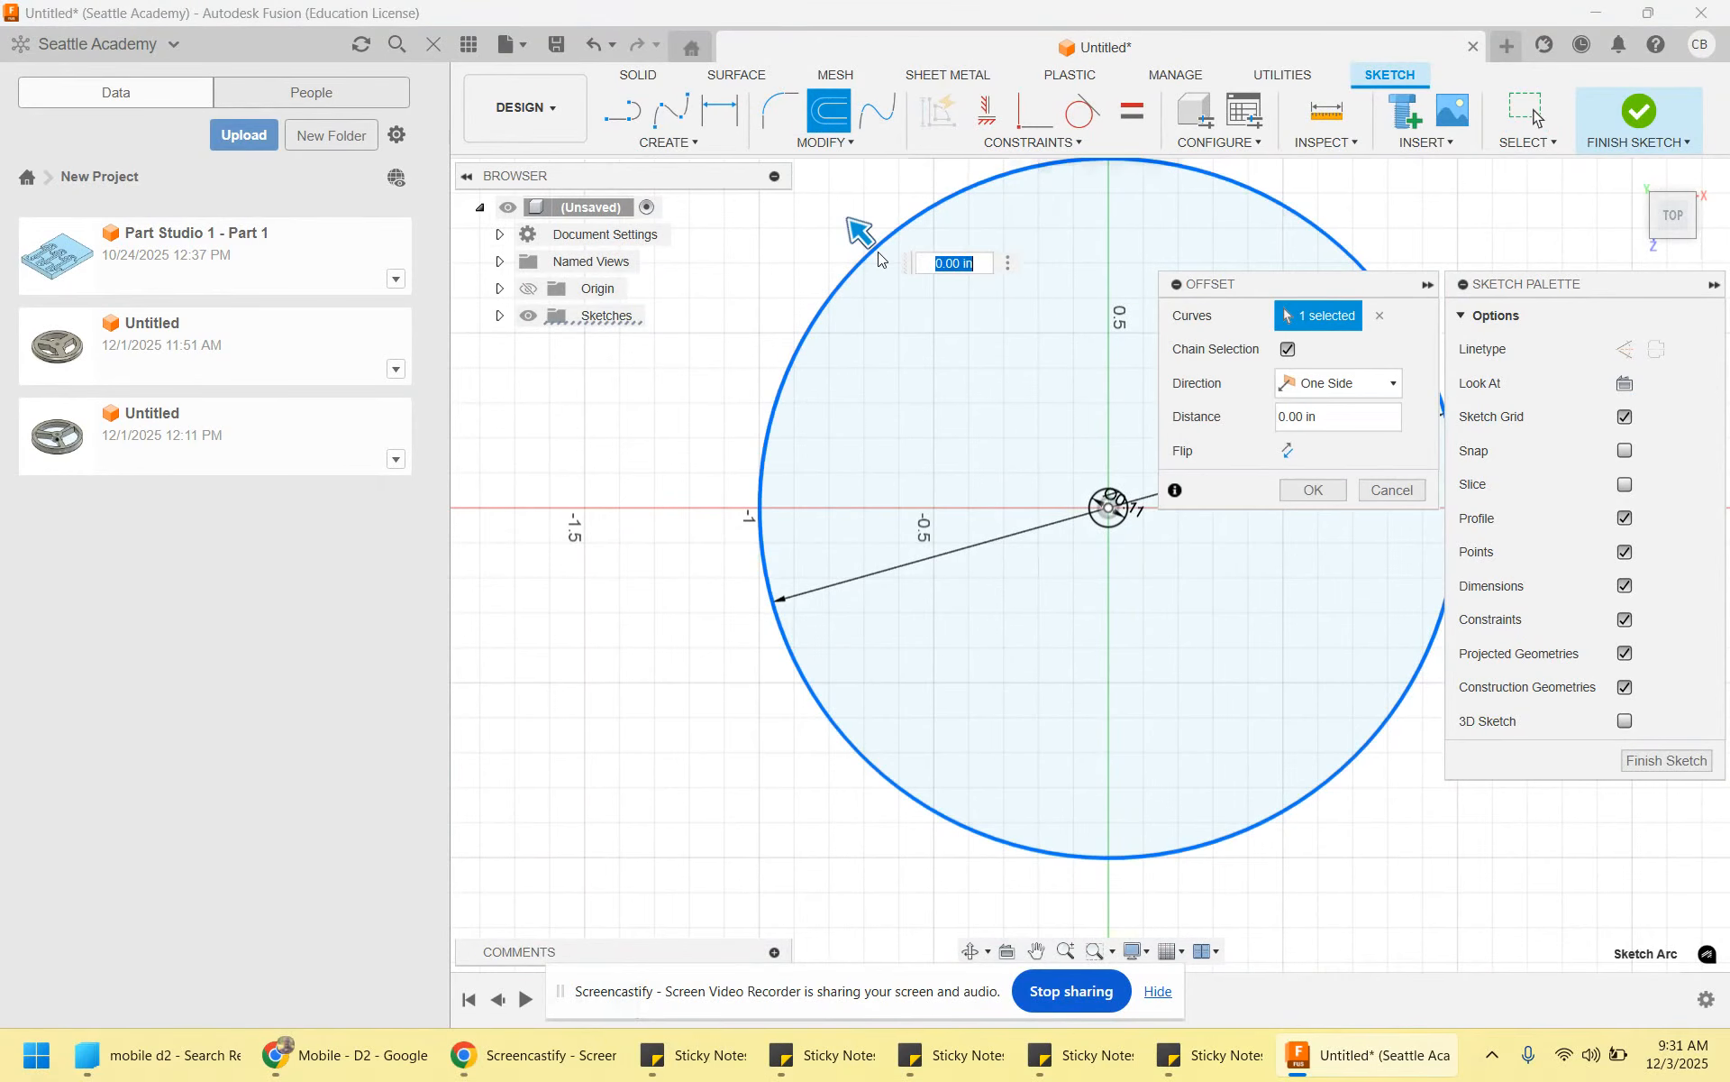
pyautogui.moveTo(857, 231); pyautogui.dragTo(913, 283)
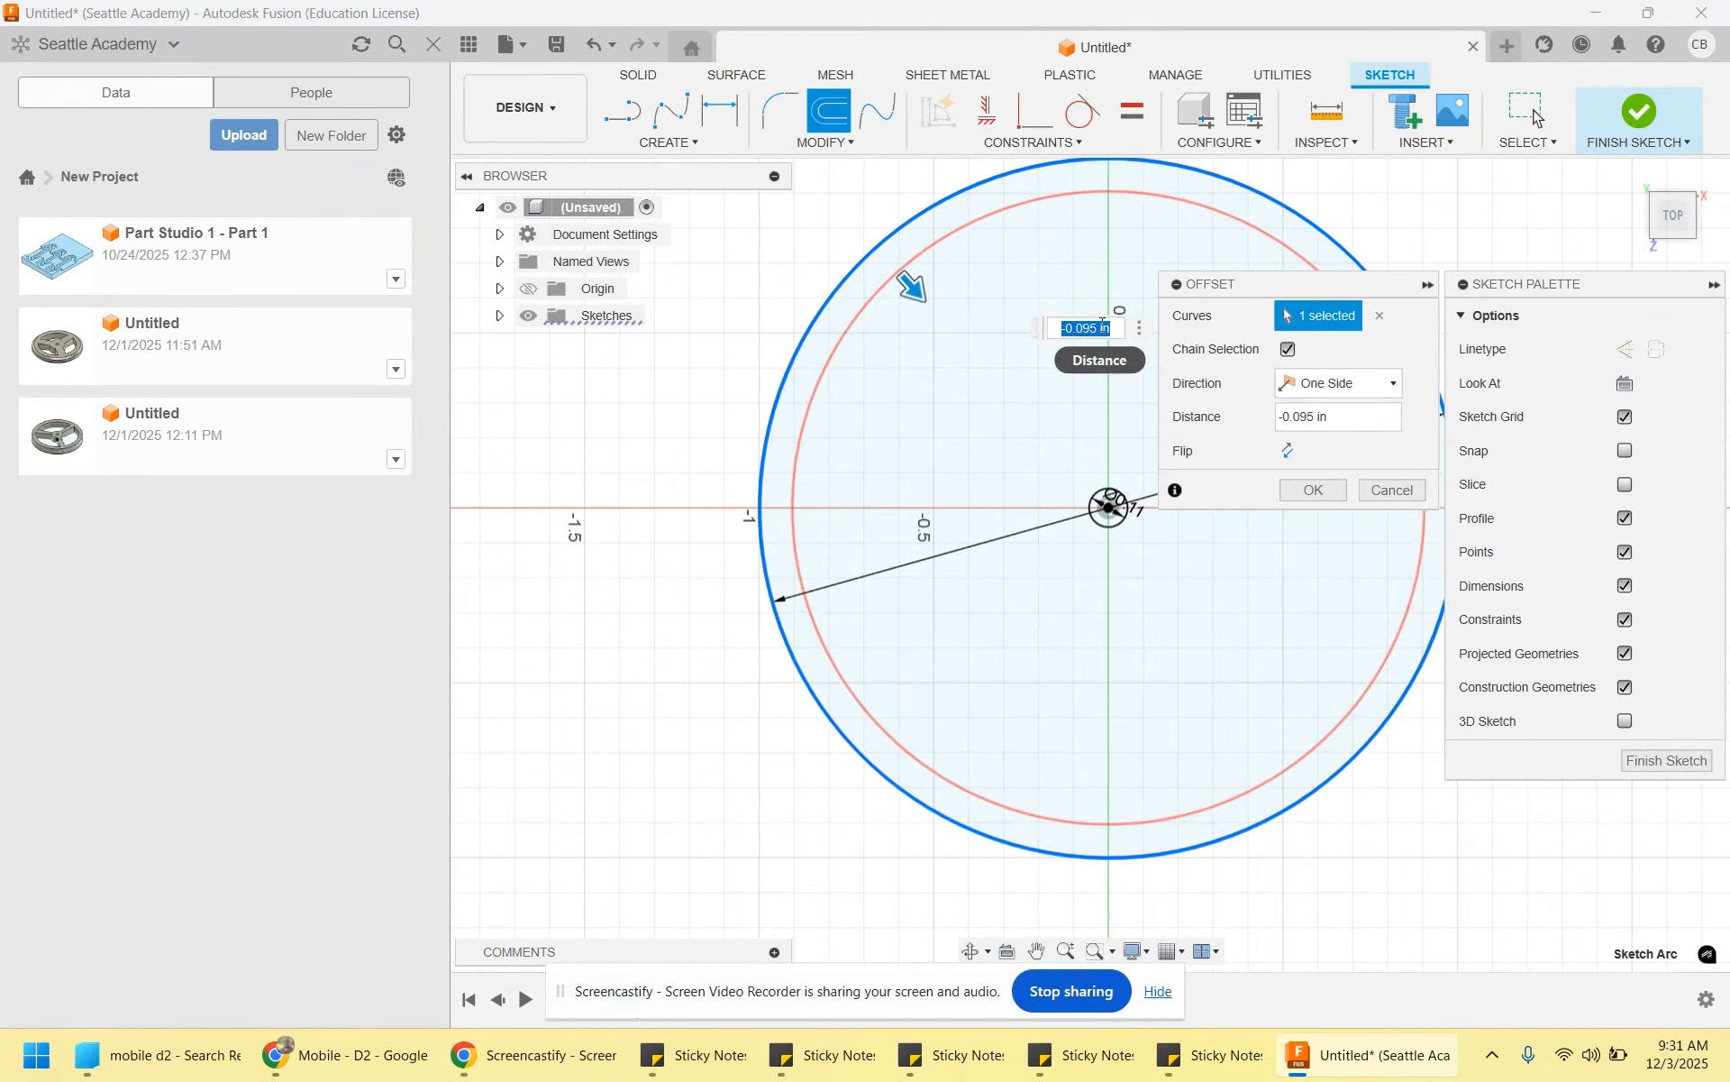
pyautogui.write('-')
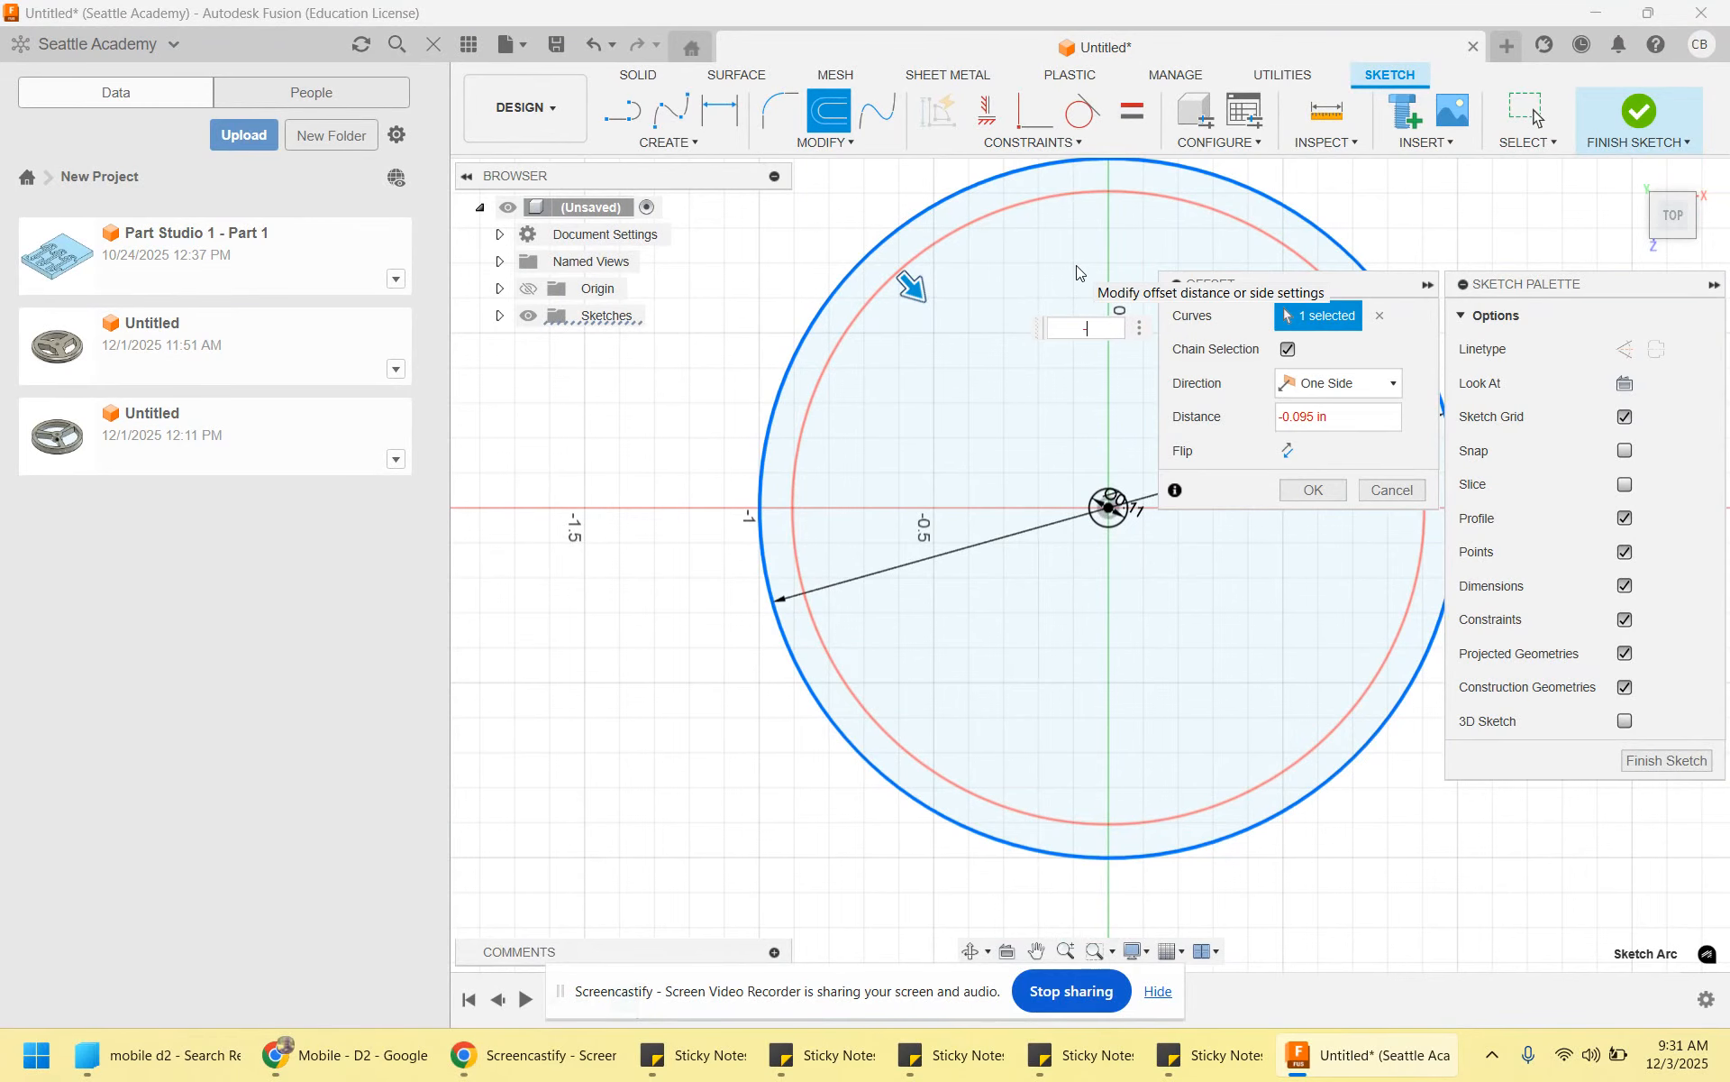
pyautogui.write('.15')
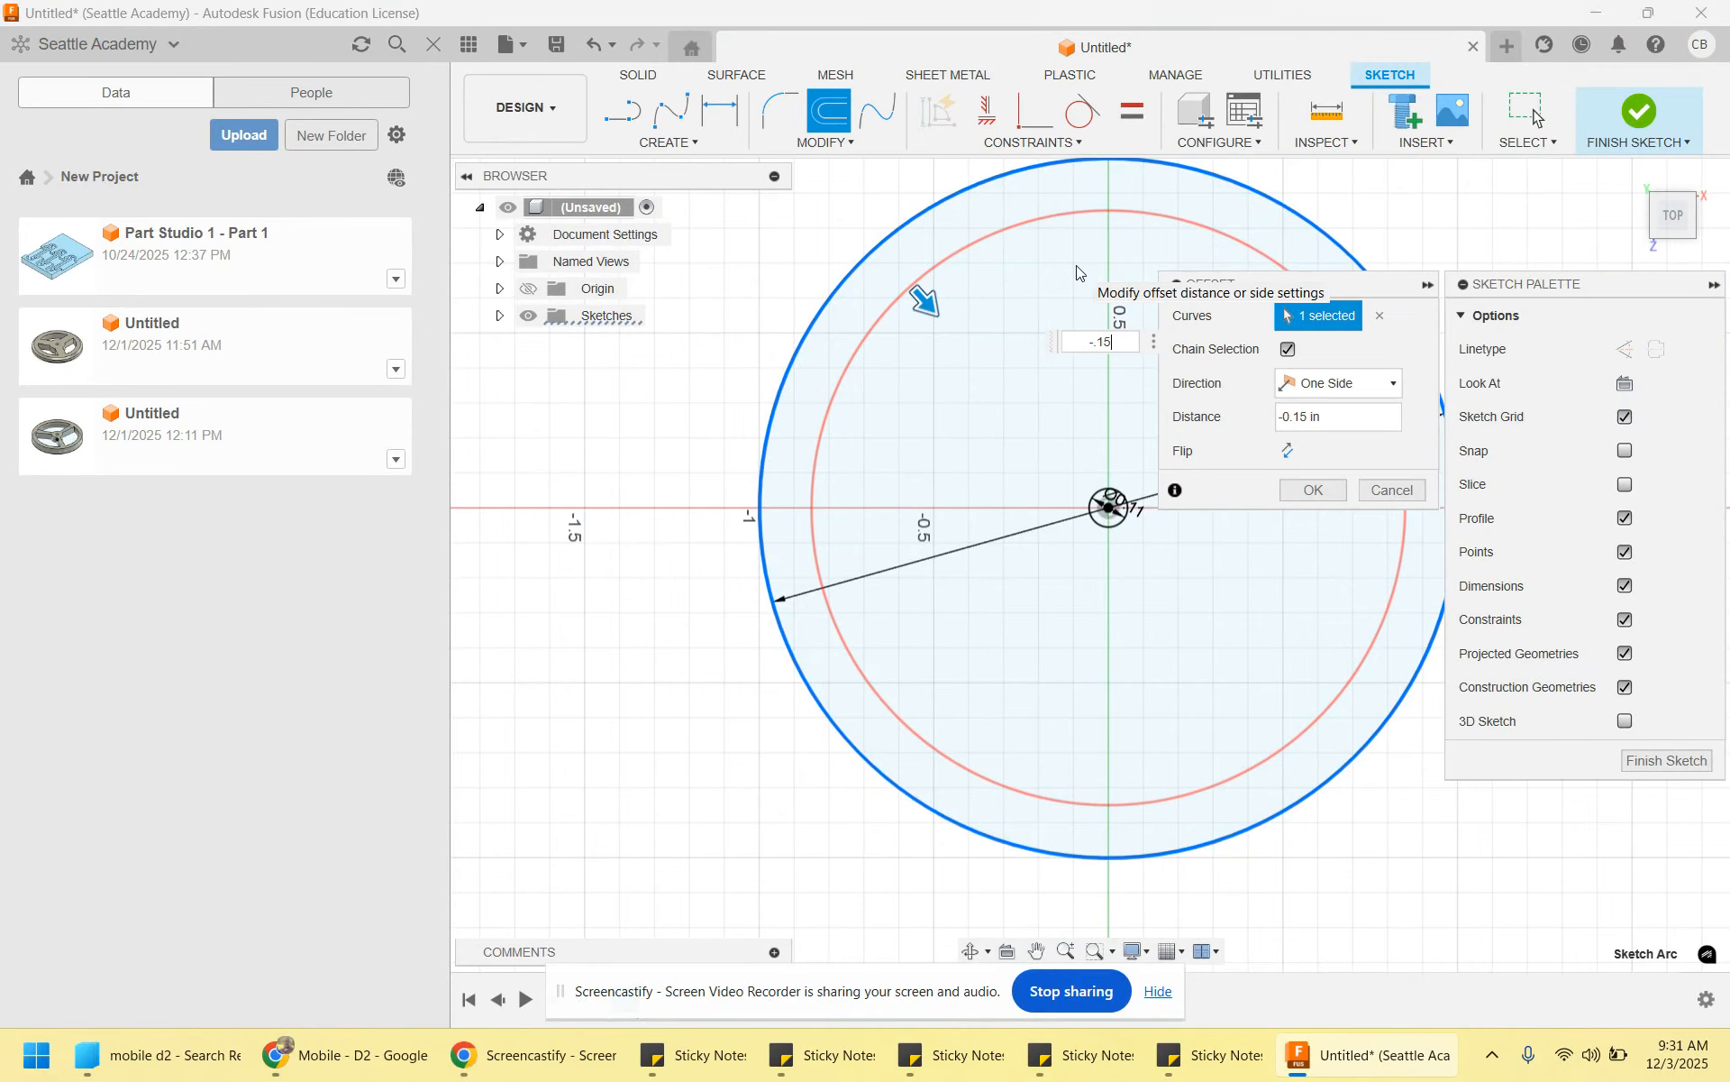
pyautogui.press('Return')
# Offset the small centre circle outward by 0.2 in to form the hub outline
pyautogui.moveTo(1121, 317); pyautogui.dragTo(1004, 353, button='middle')
pyautogui.click(841, 122)
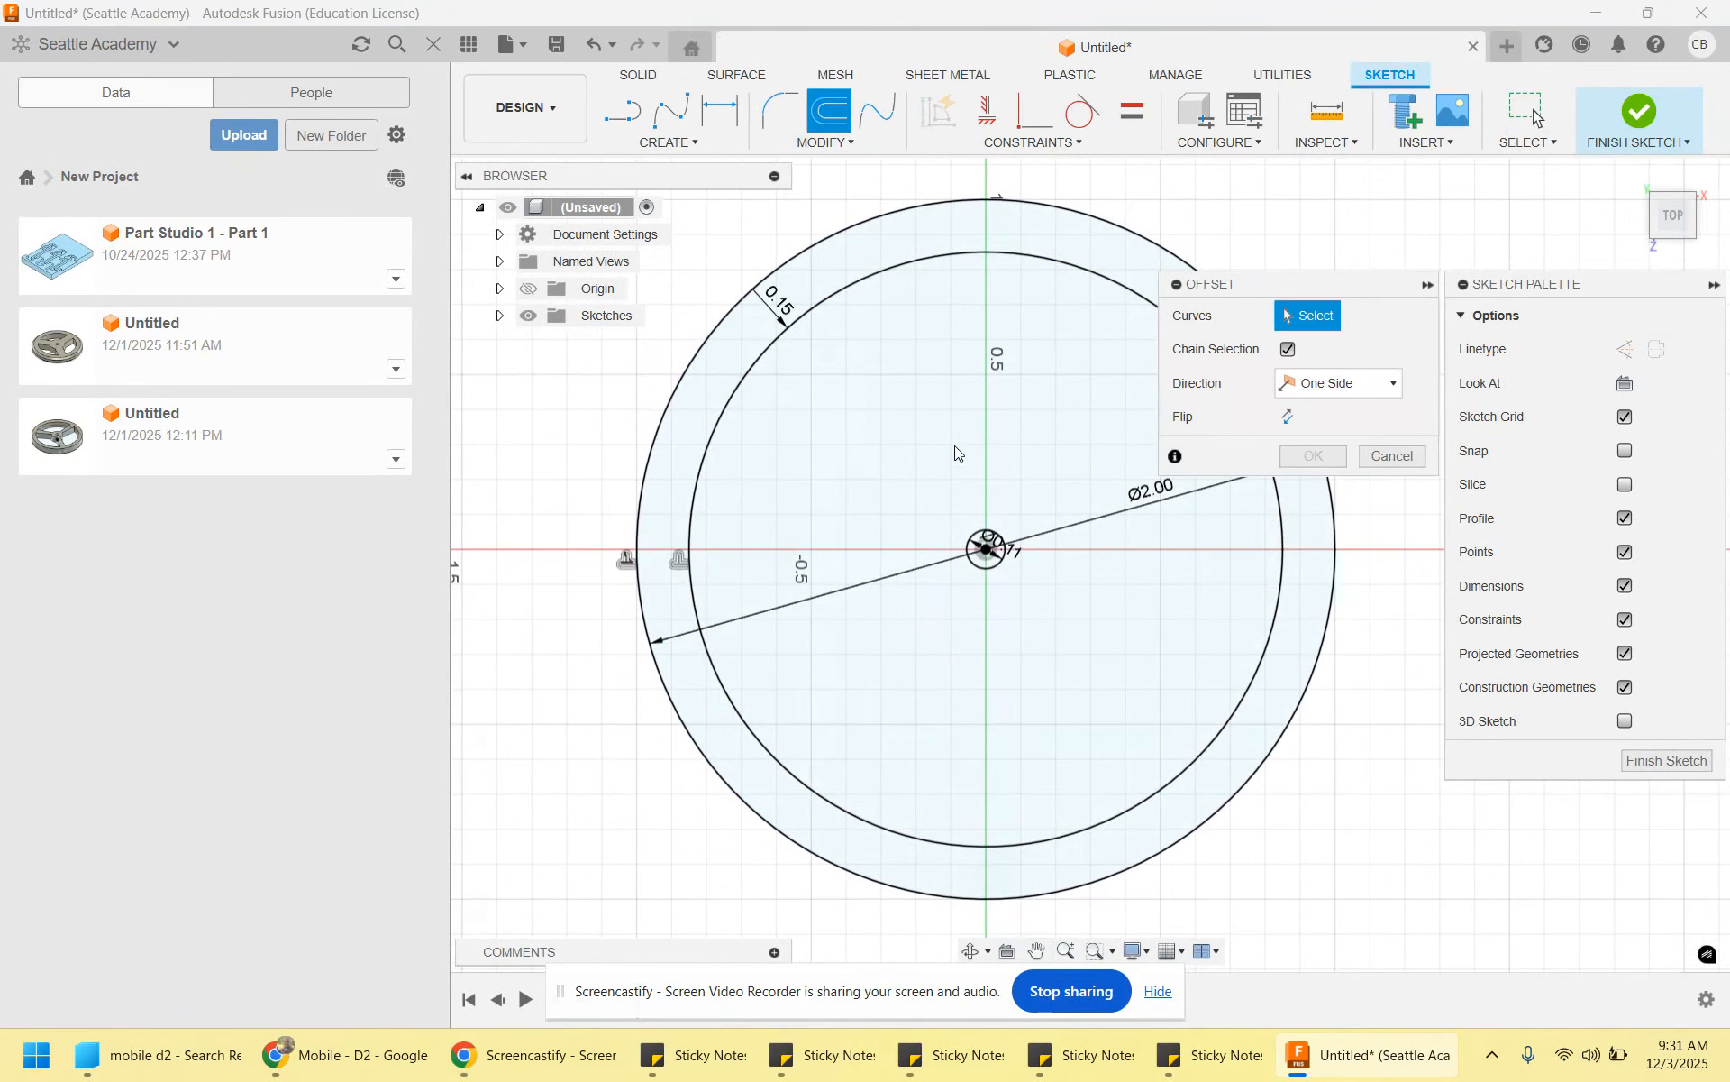
pyautogui.click(1000, 534)
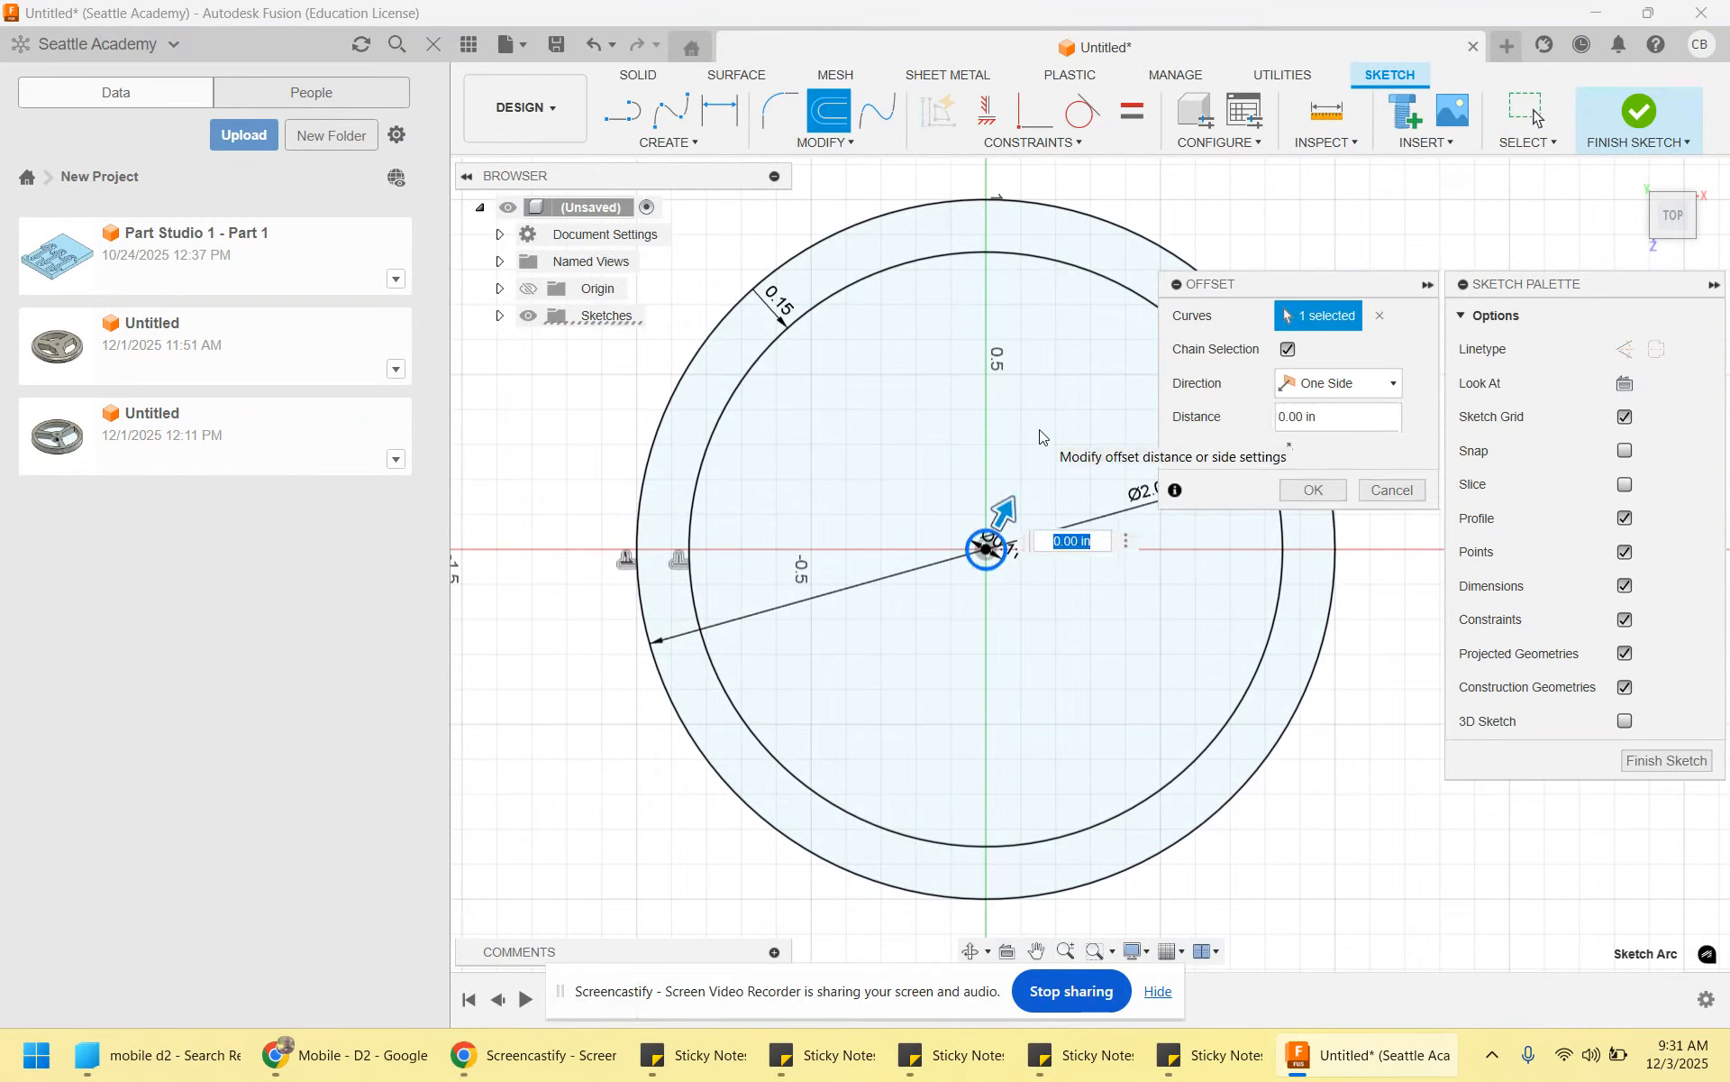
pyautogui.write('.2')
pyautogui.press('Return')
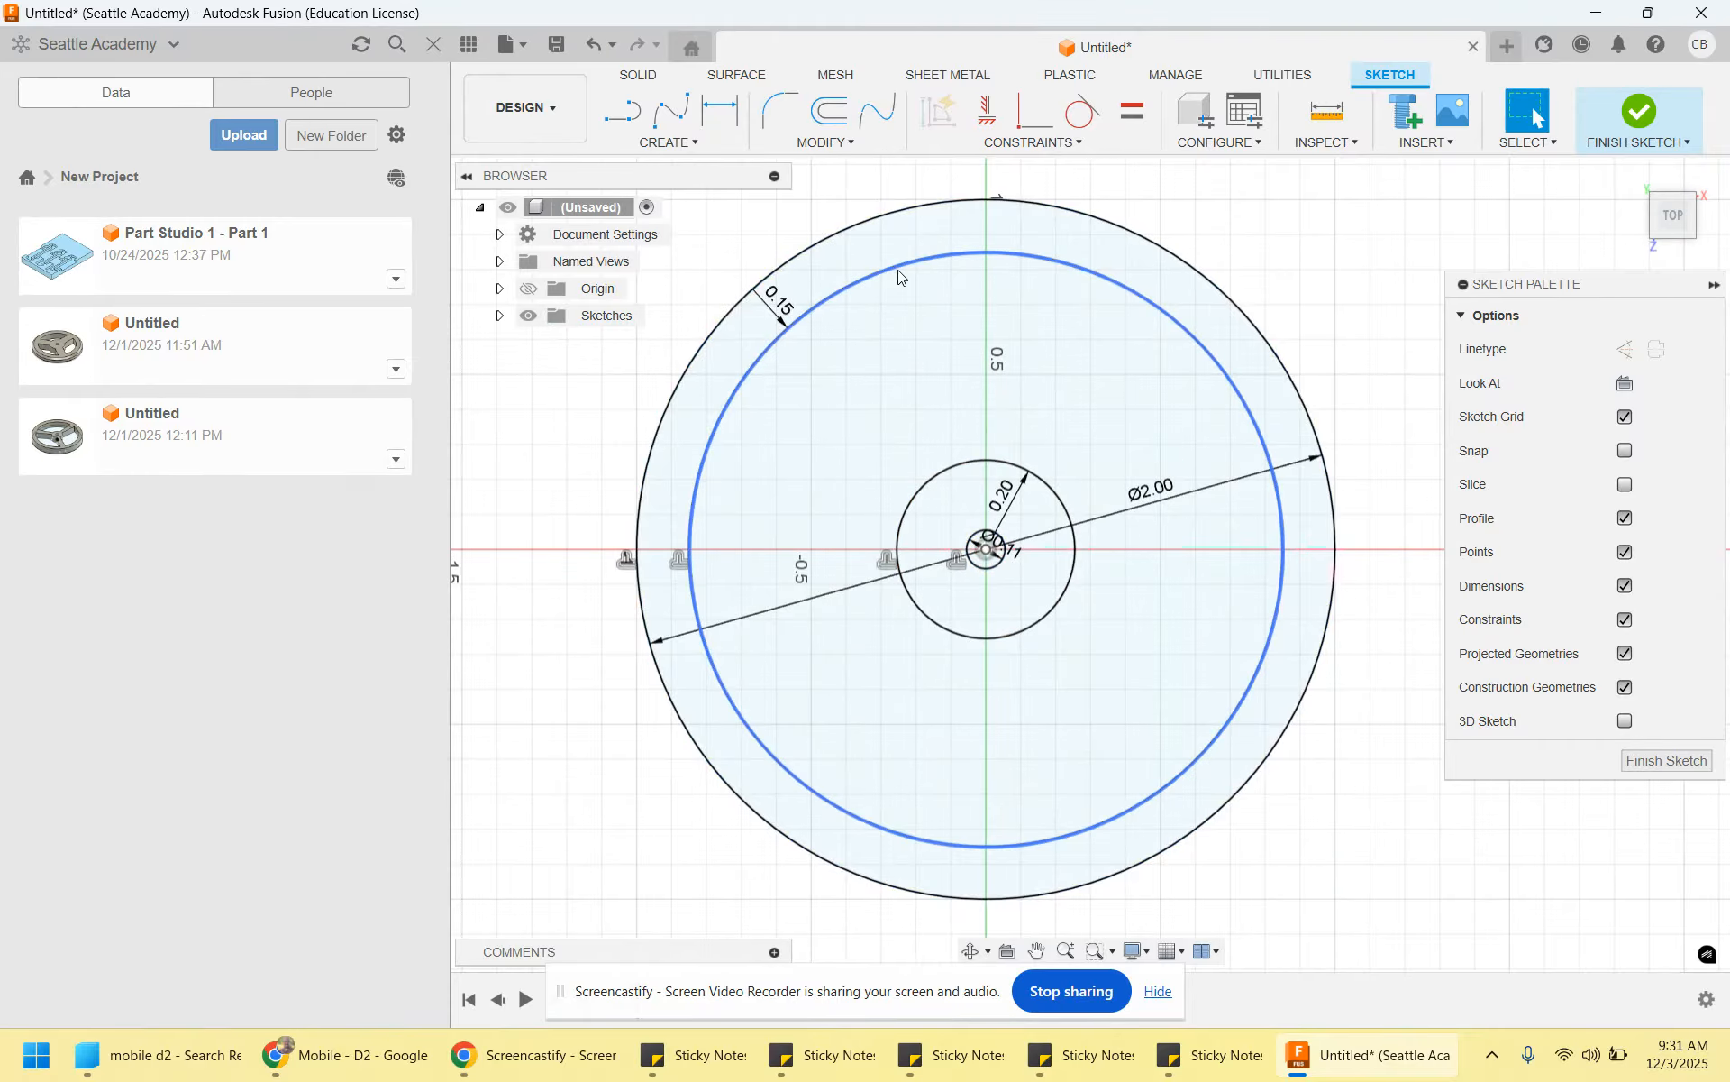
# Draw two lines from the origin to the upper part of the inner rim circle, one on each side of the vertical axis
pyautogui.click(629, 126)
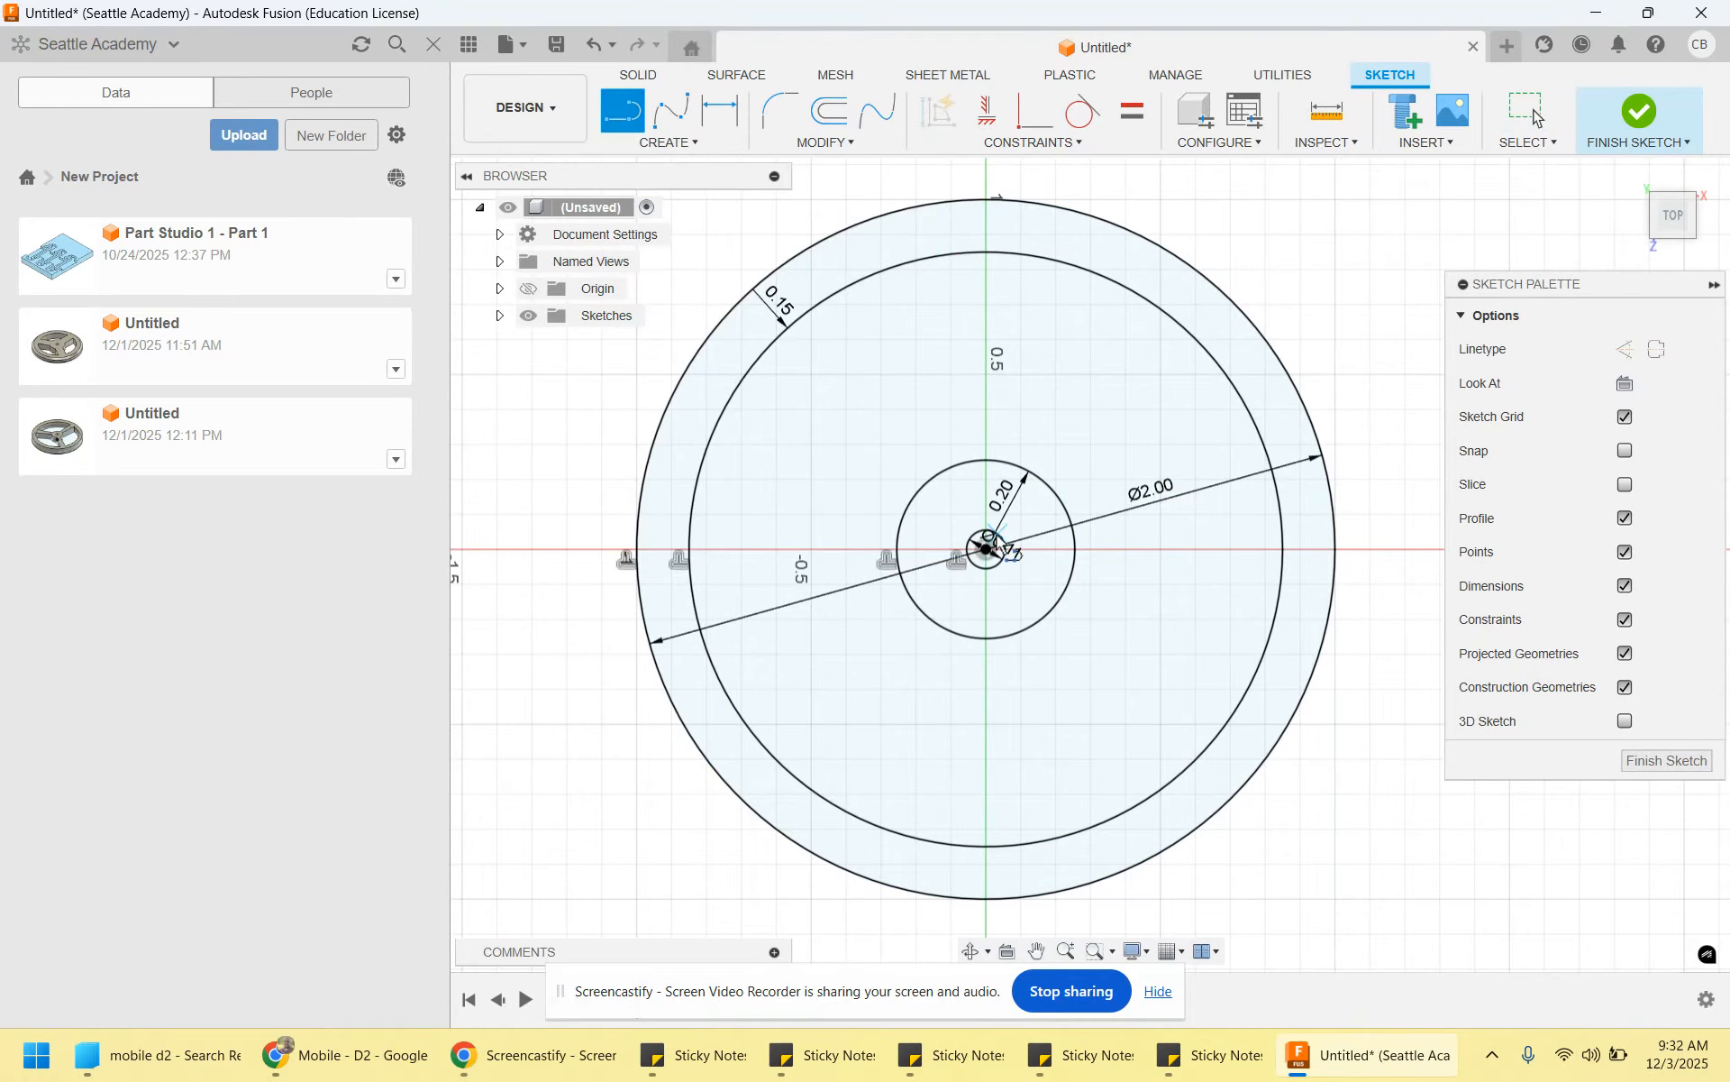
pyautogui.scroll(3, 986, 551)
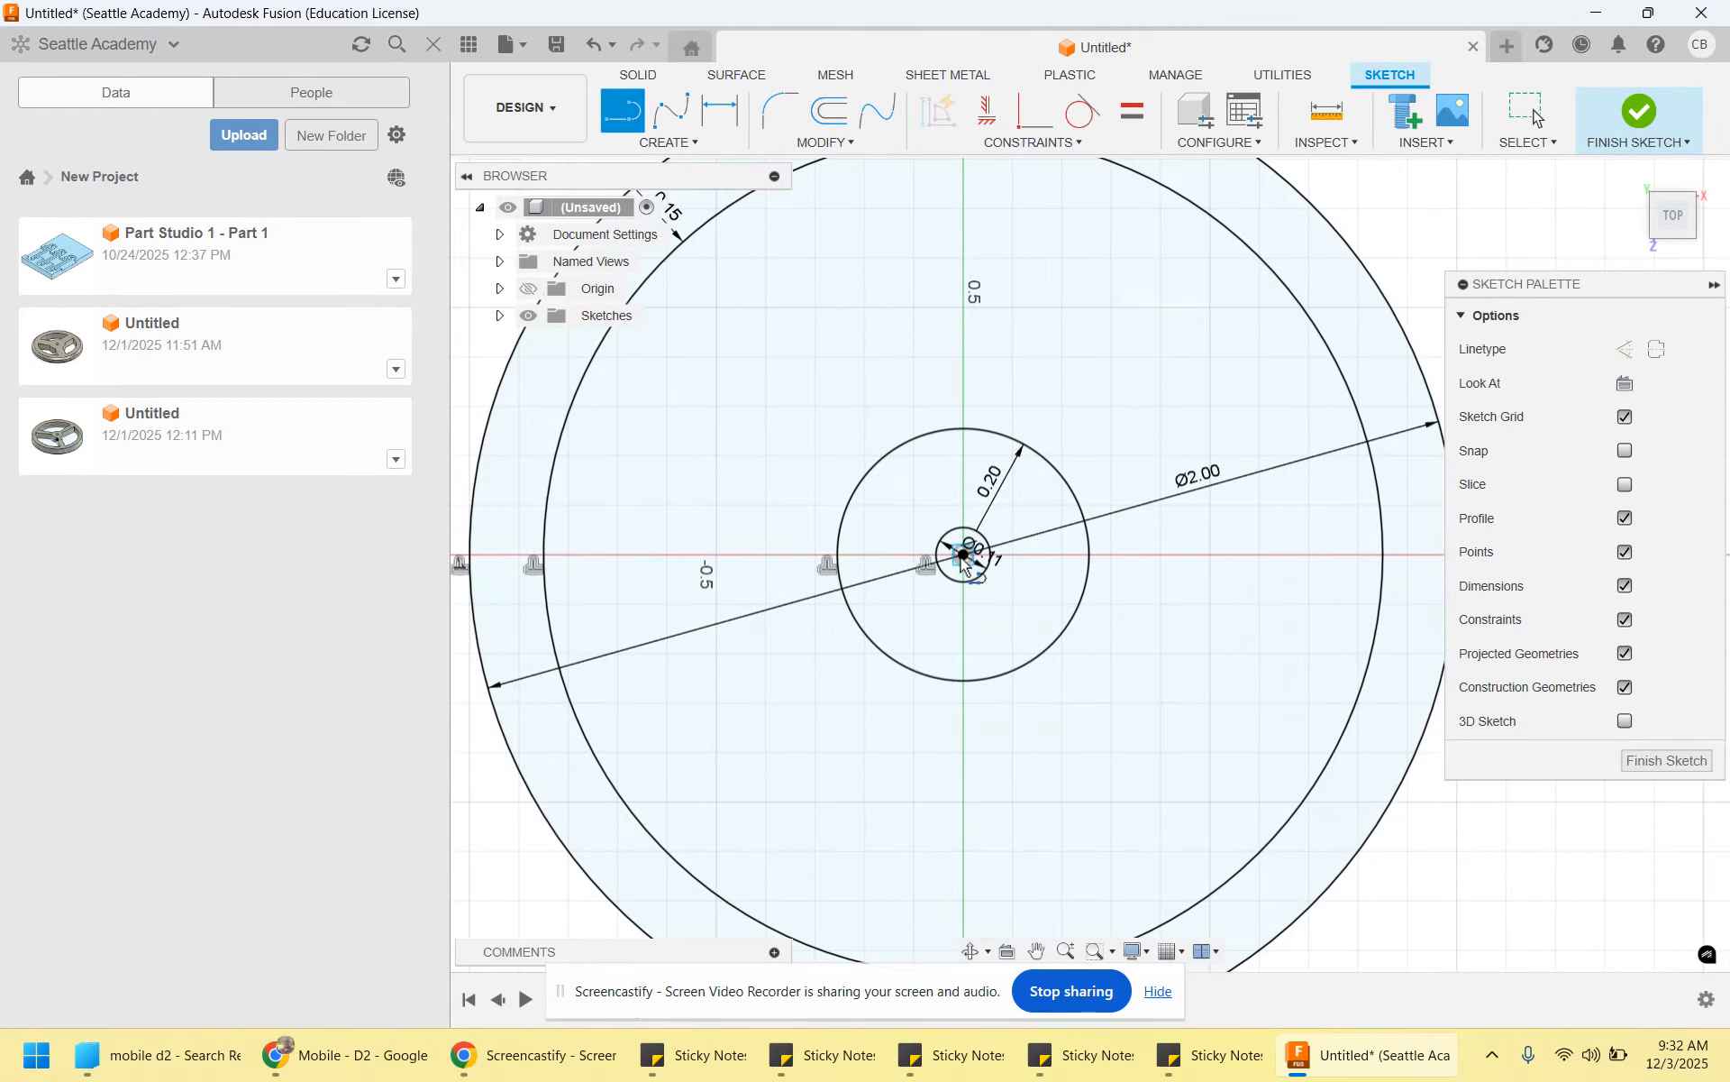
pyautogui.click(963, 555)
pyautogui.moveTo(1122, 176); pyautogui.dragTo(1128, 315, button='middle')
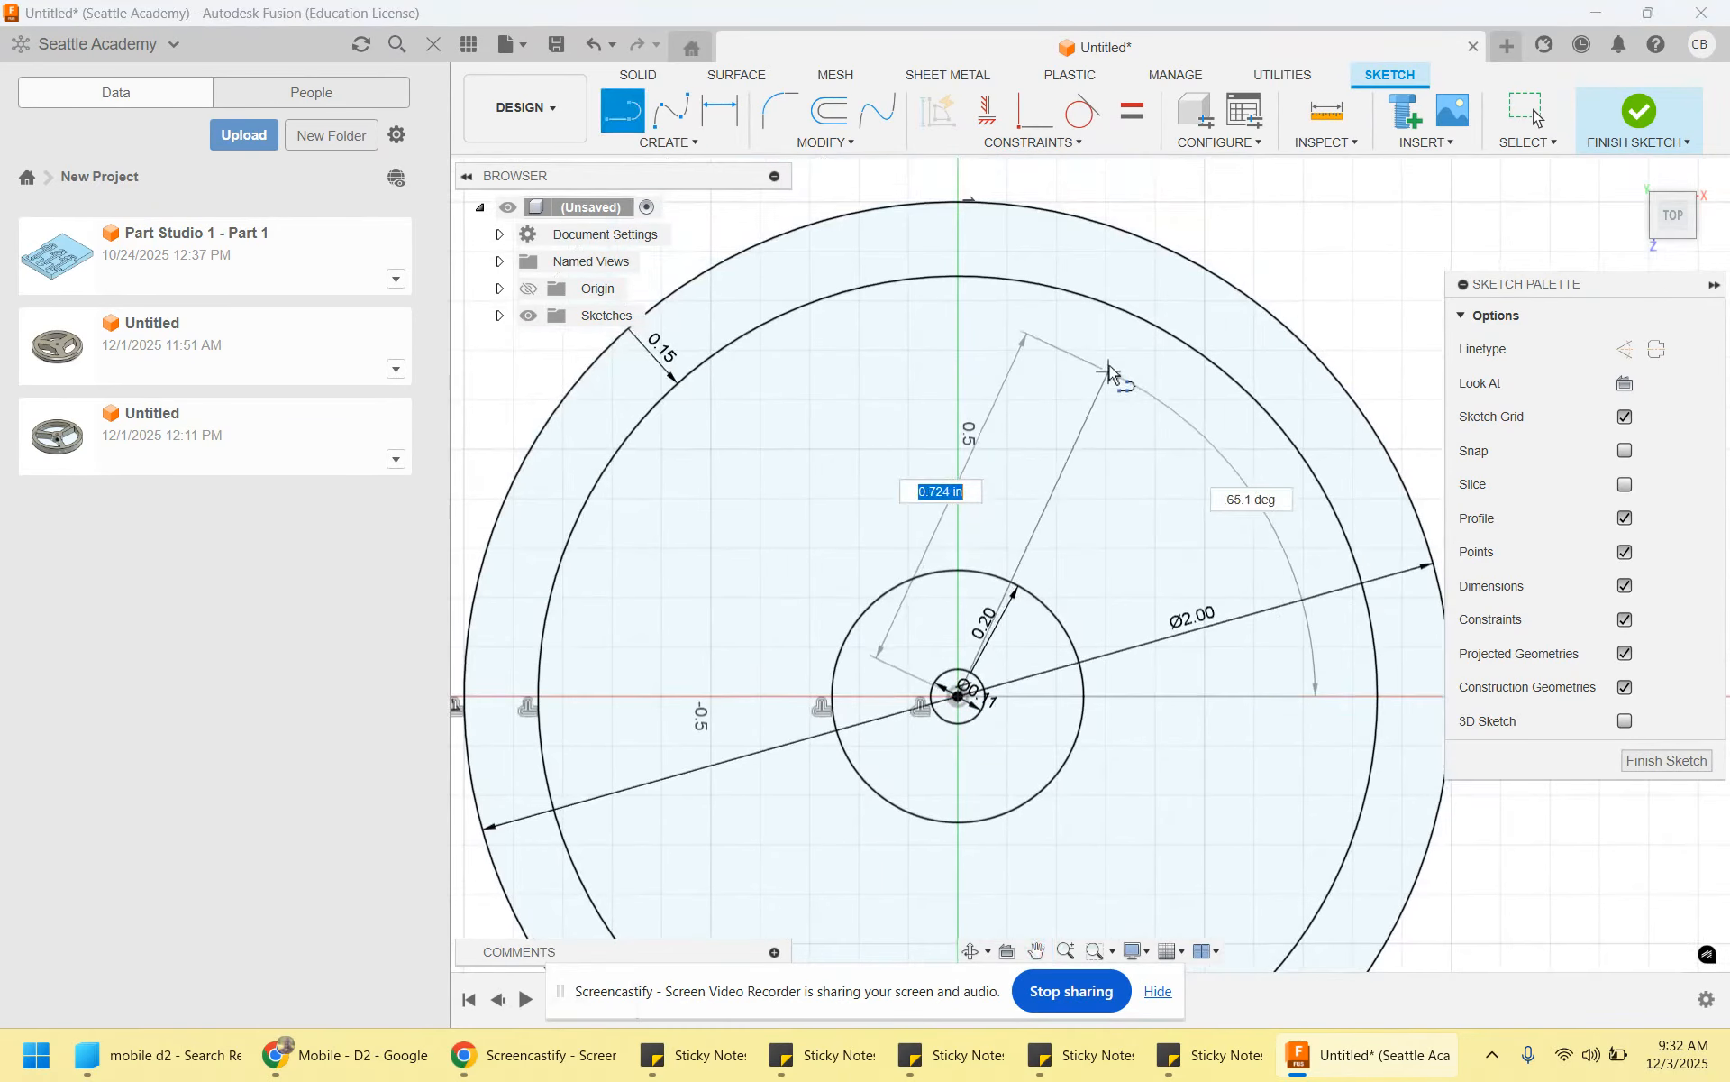
pyautogui.doubleClick(1081, 296)
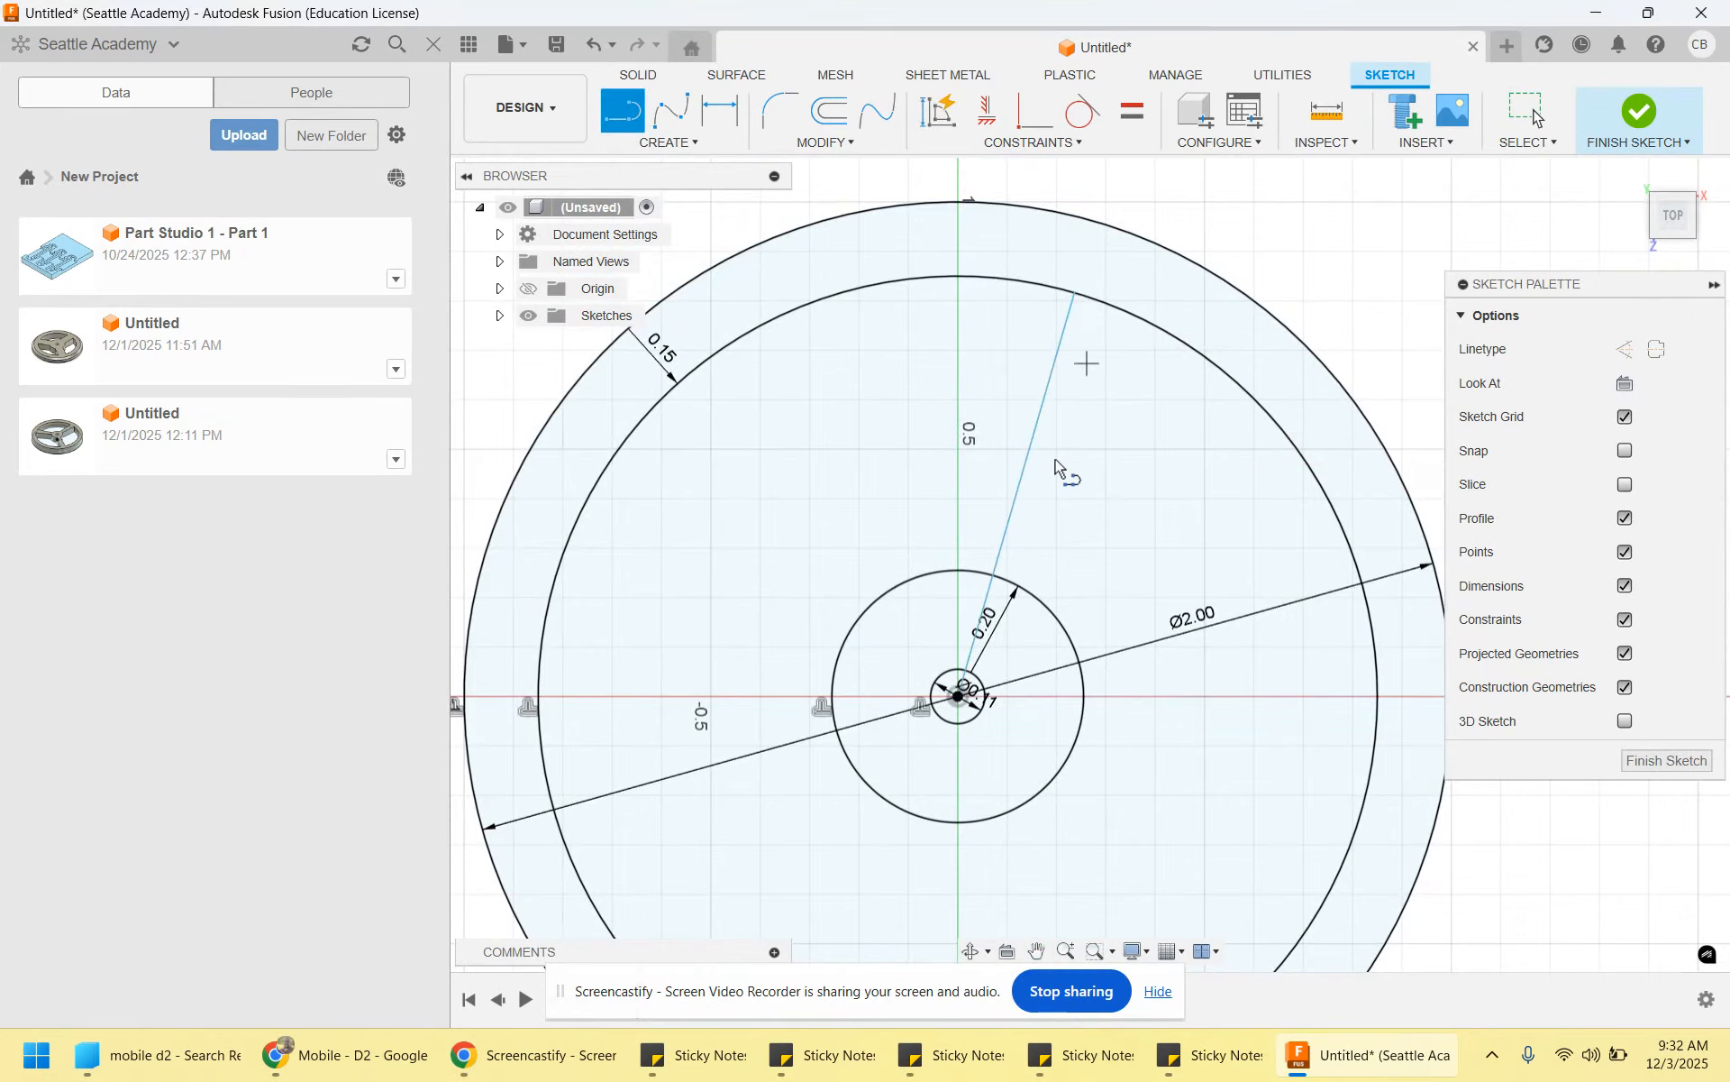
pyautogui.click(958, 696)
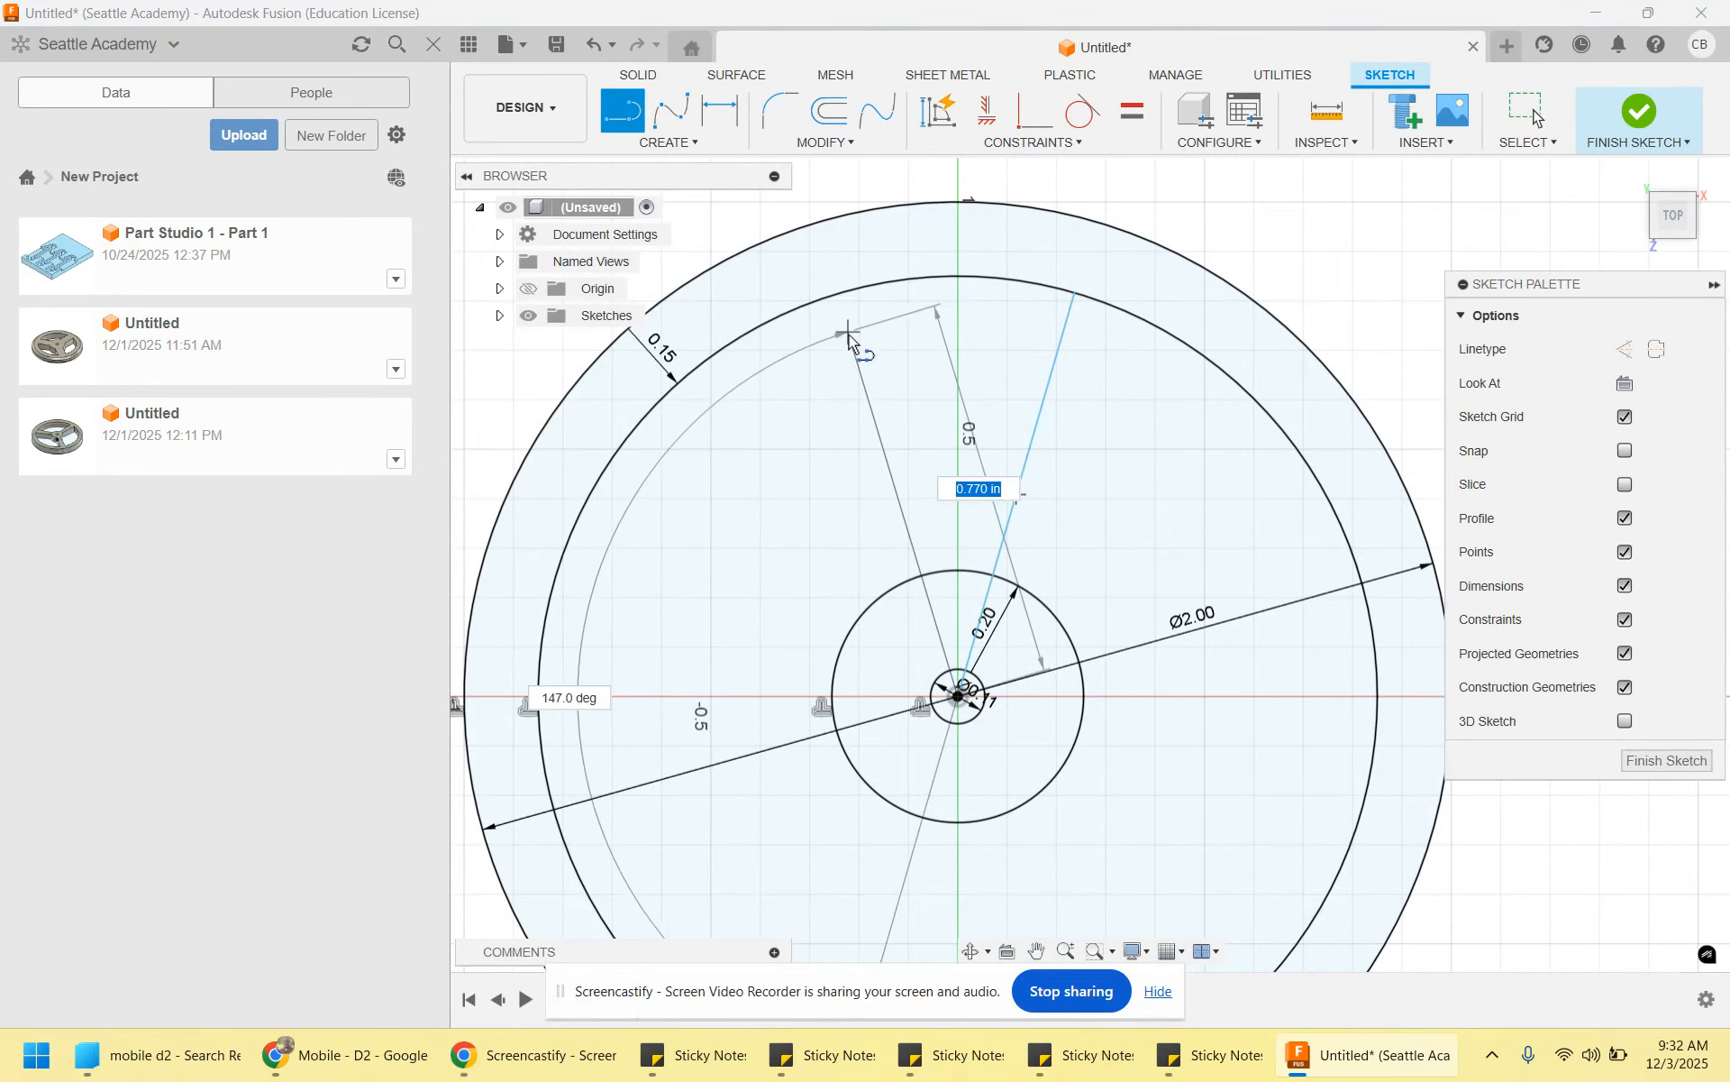
pyautogui.doubleClick(816, 302)
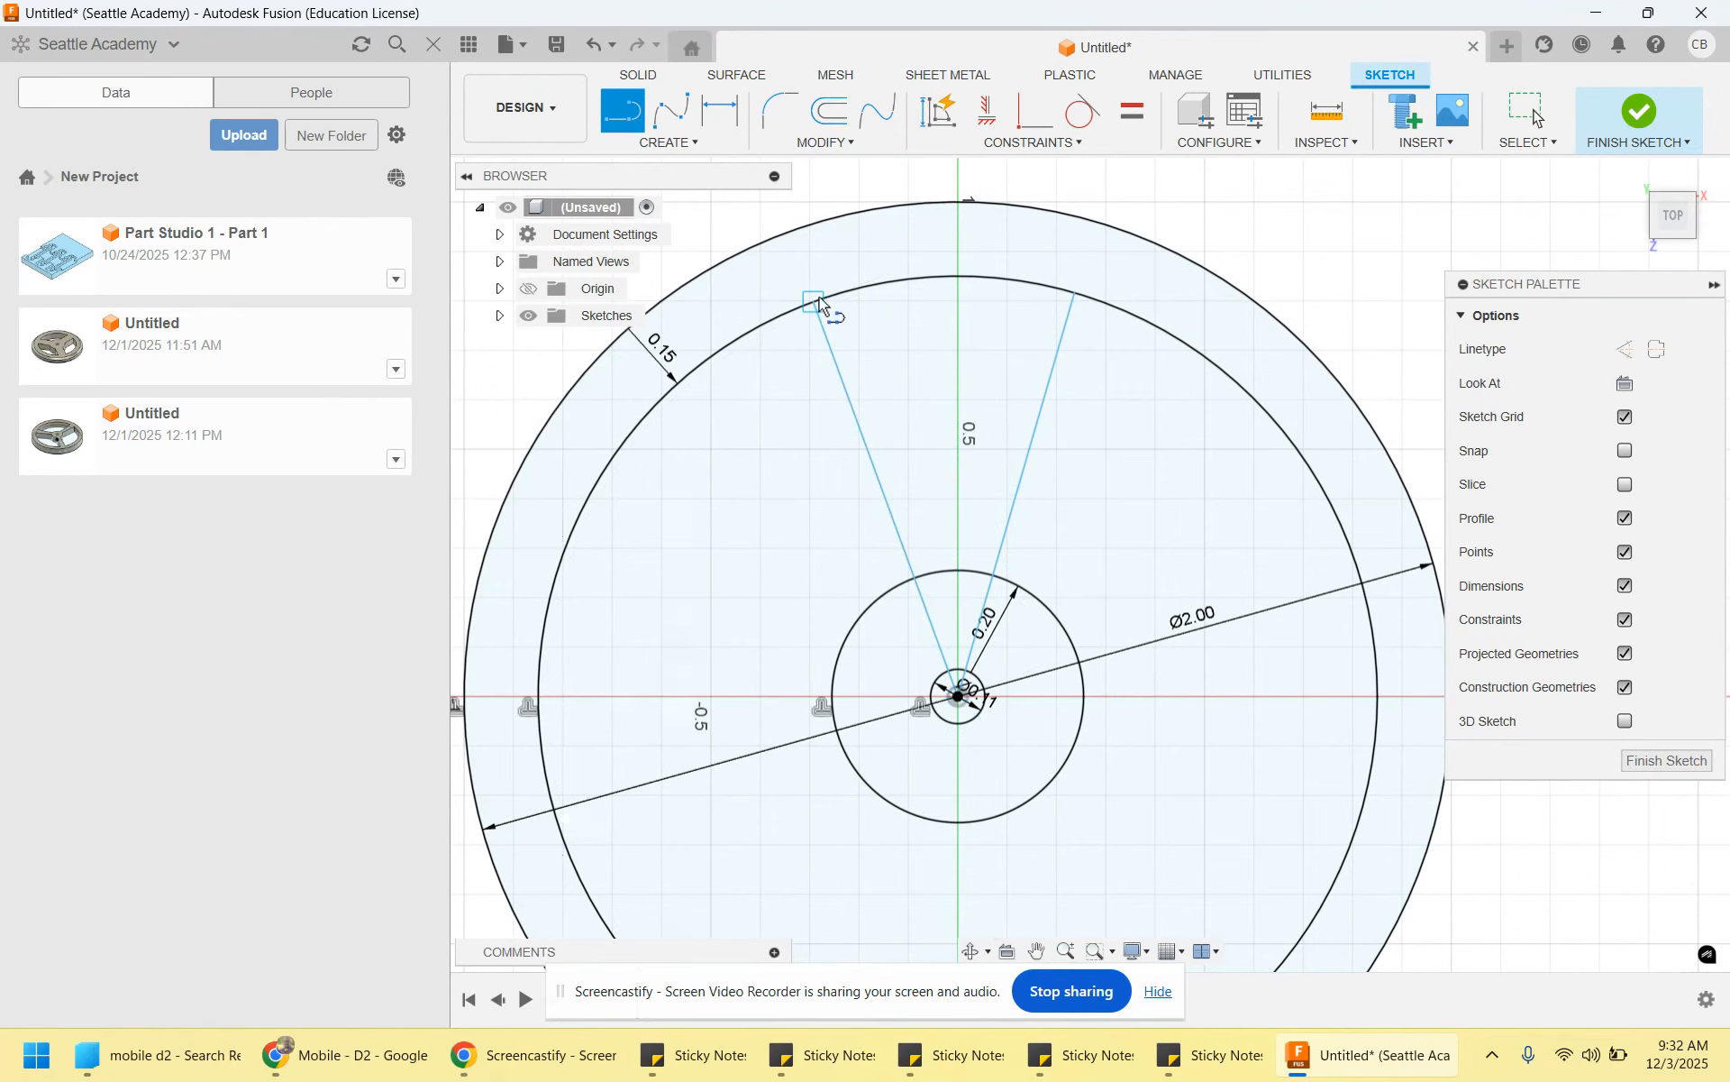
# Dimension the angle between the two spoke lines and set it to 30 degrees
pyautogui.click(724, 121)
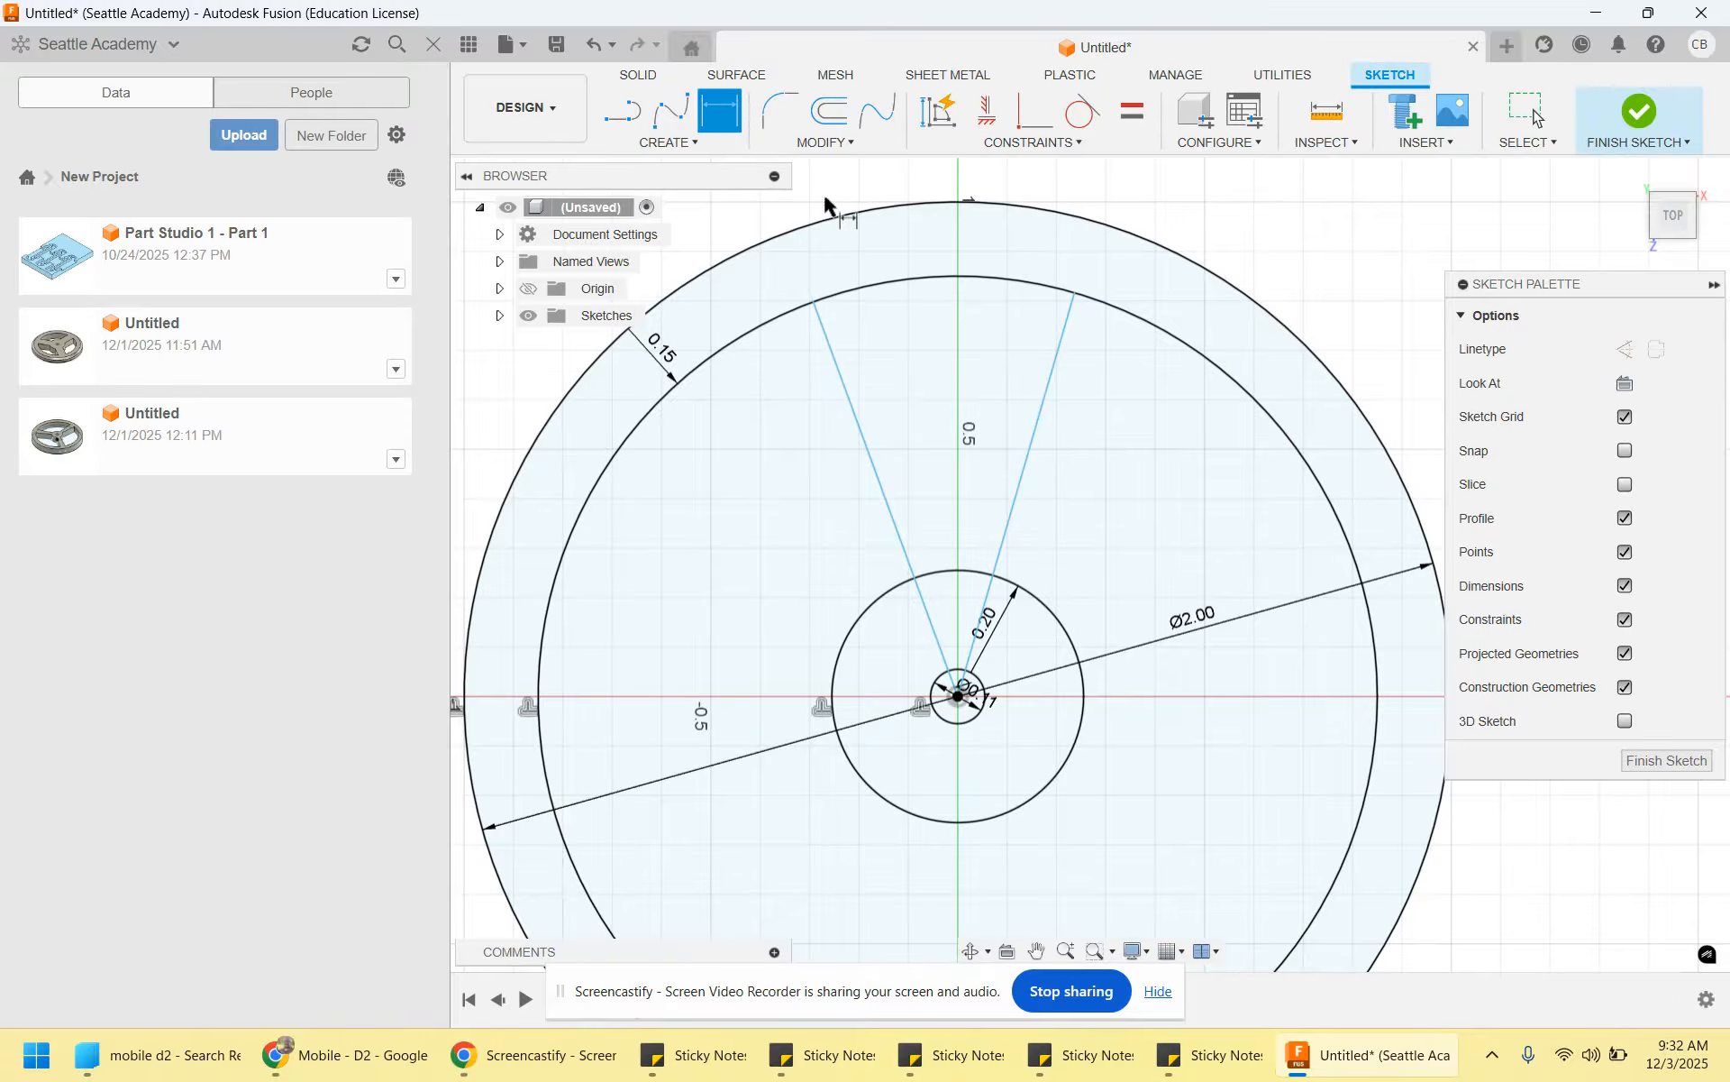
pyautogui.click(843, 389)
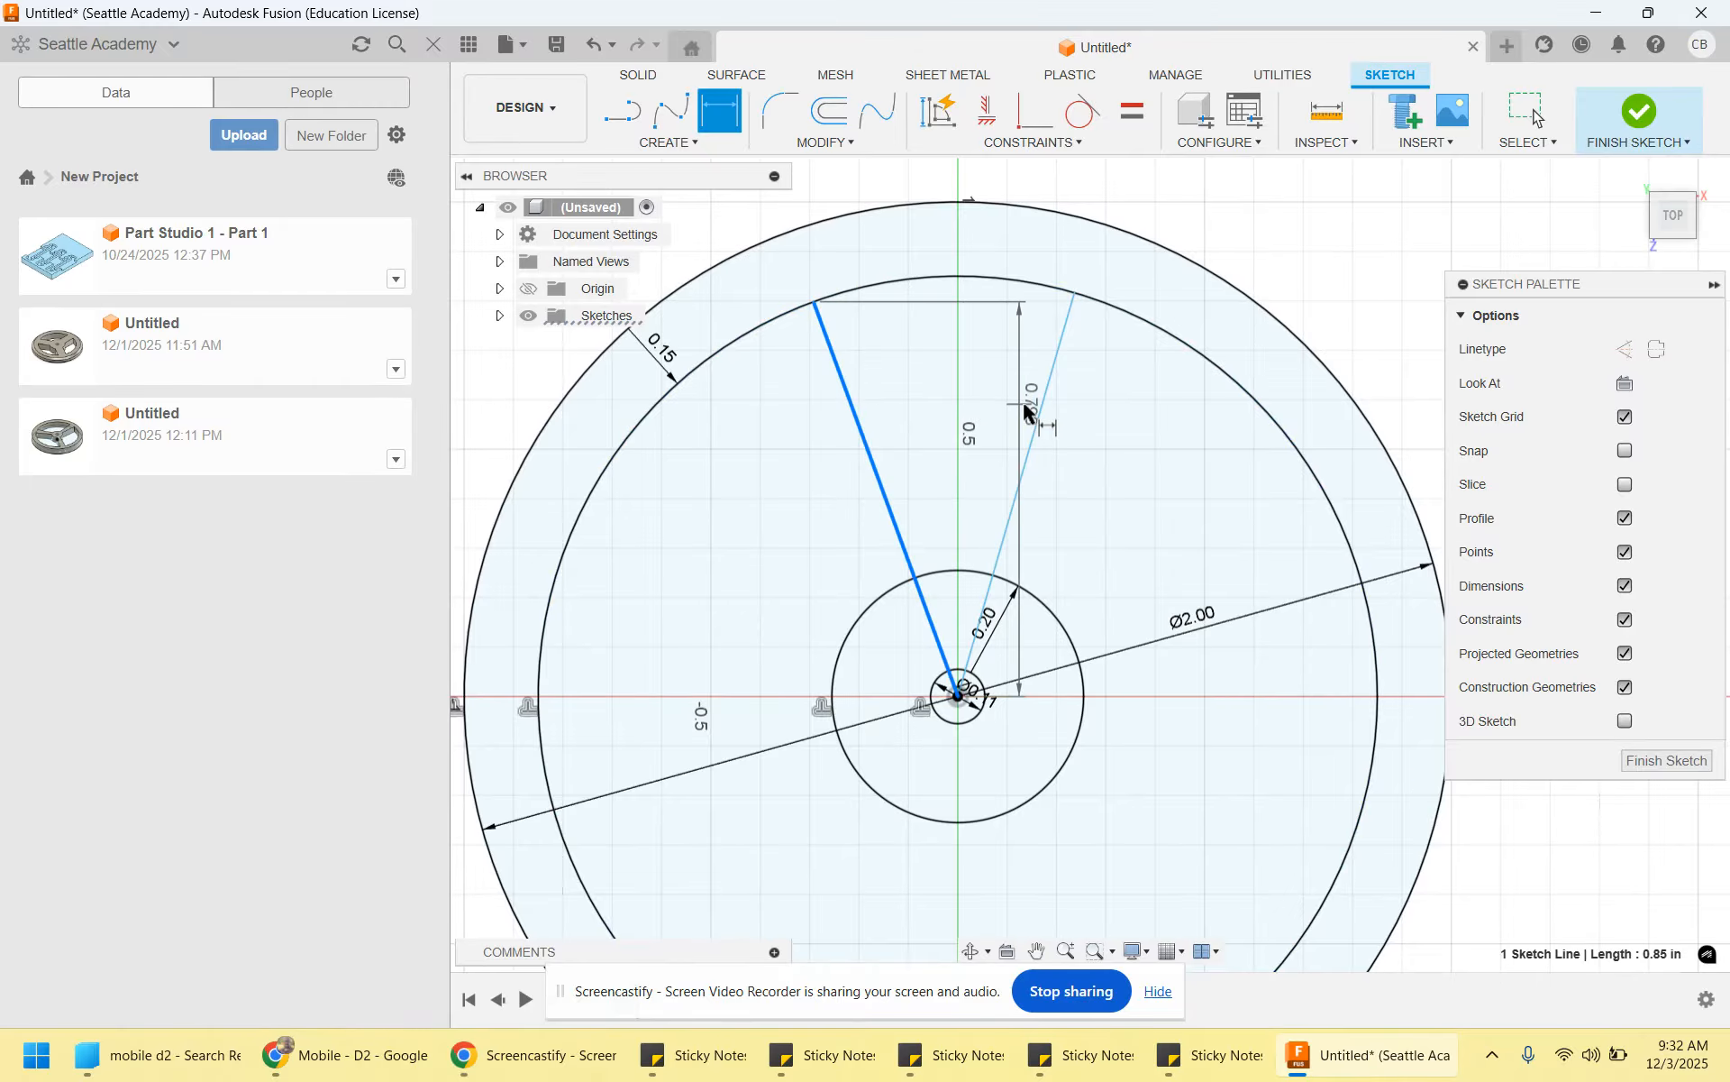
pyautogui.click(1048, 379)
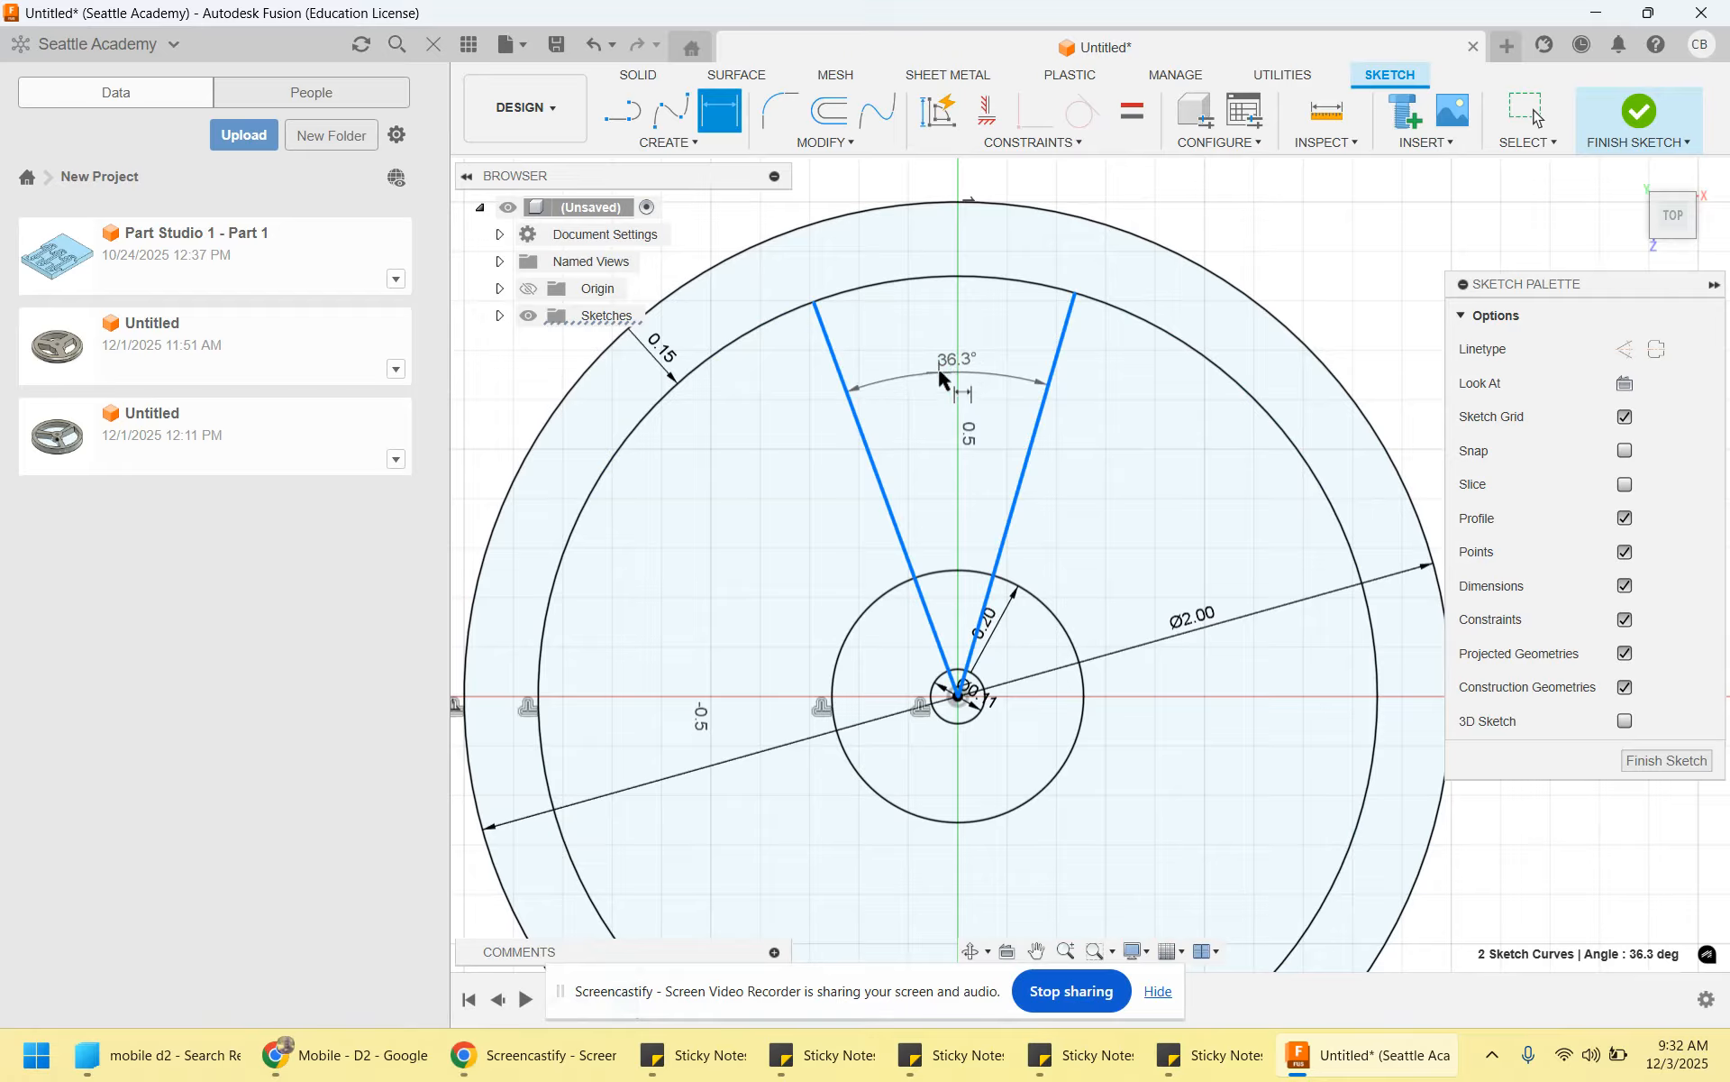
pyautogui.click(914, 364)
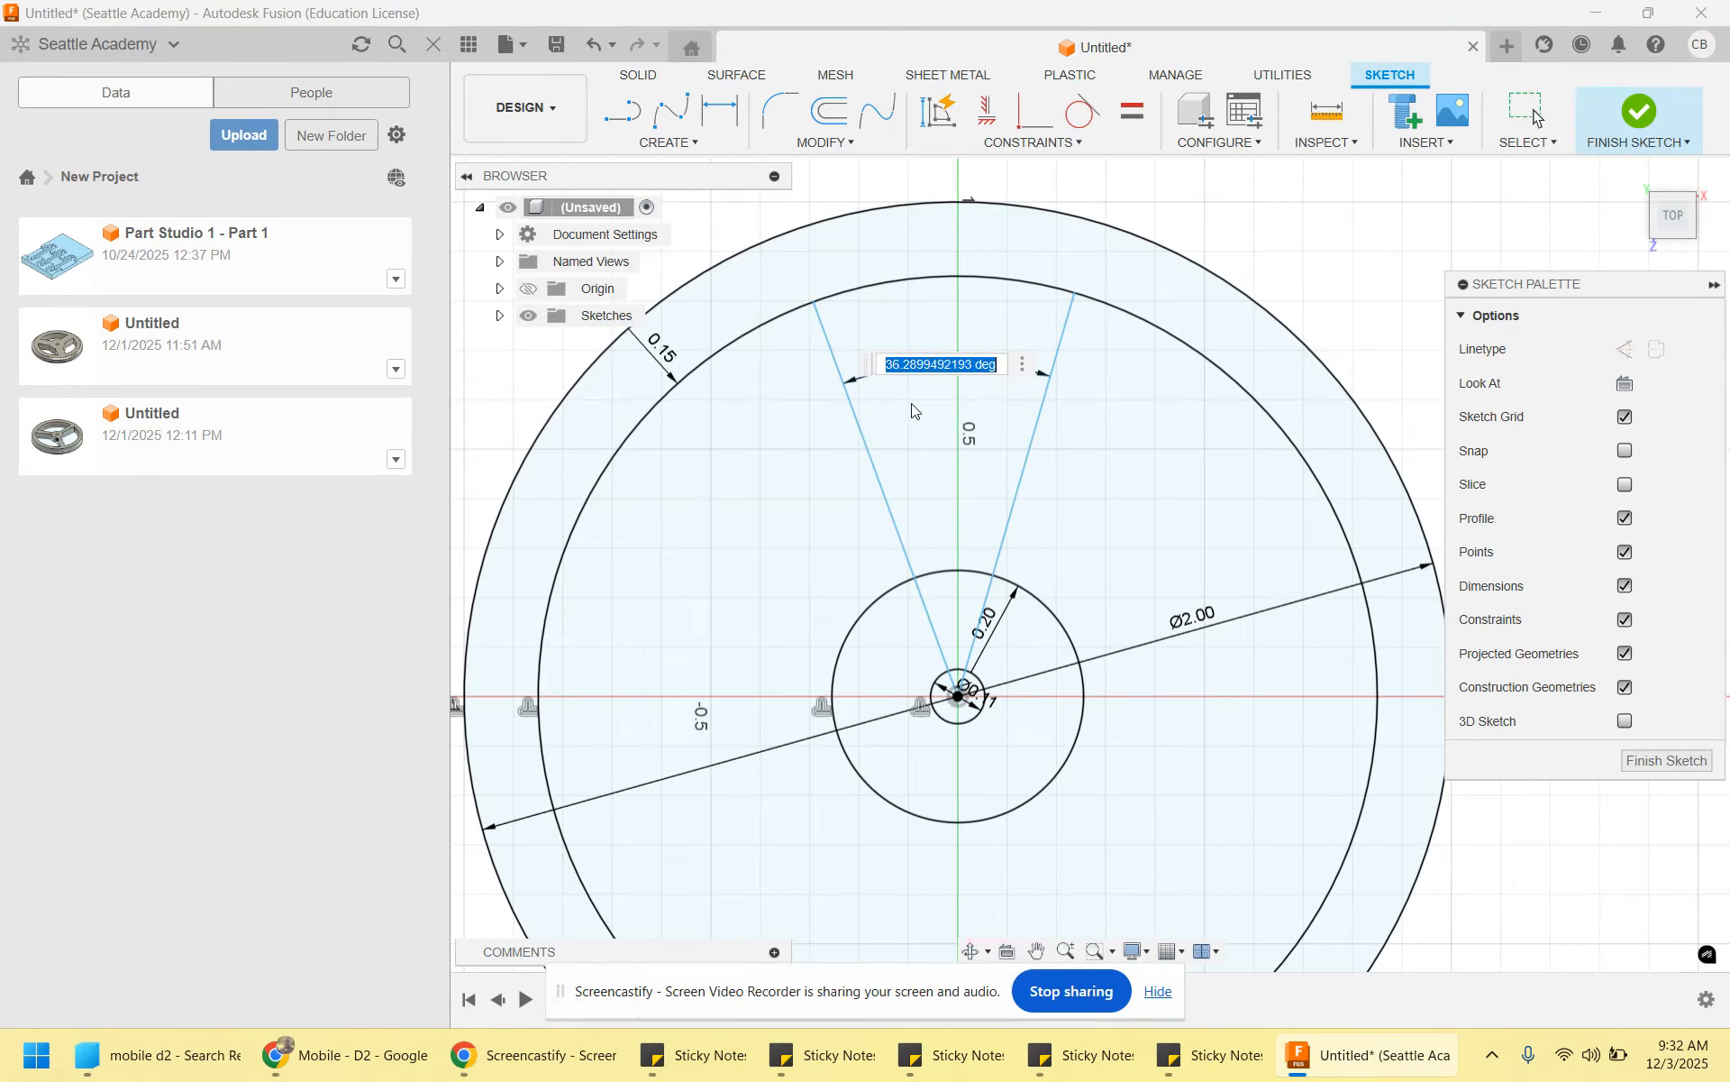
pyautogui.write('30')
pyautogui.press('Return')
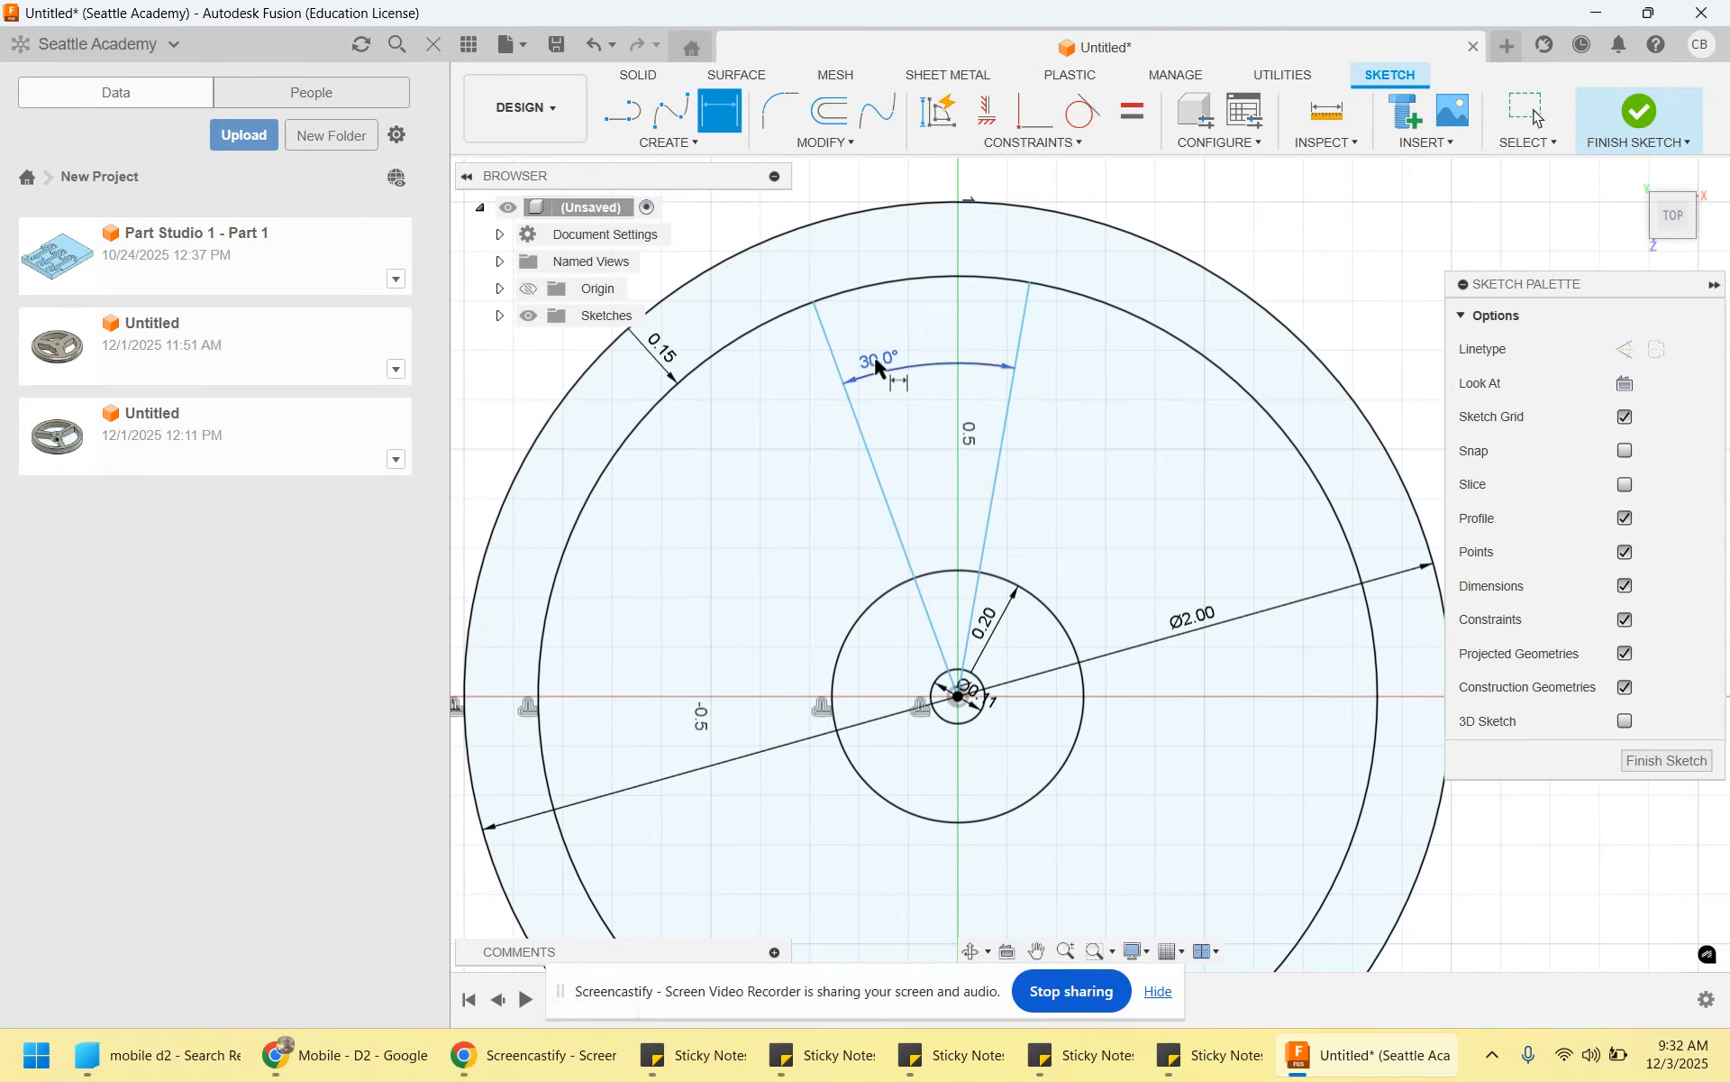
pyautogui.moveTo(1148, 552); pyautogui.dragTo(1192, 509, button='middle')
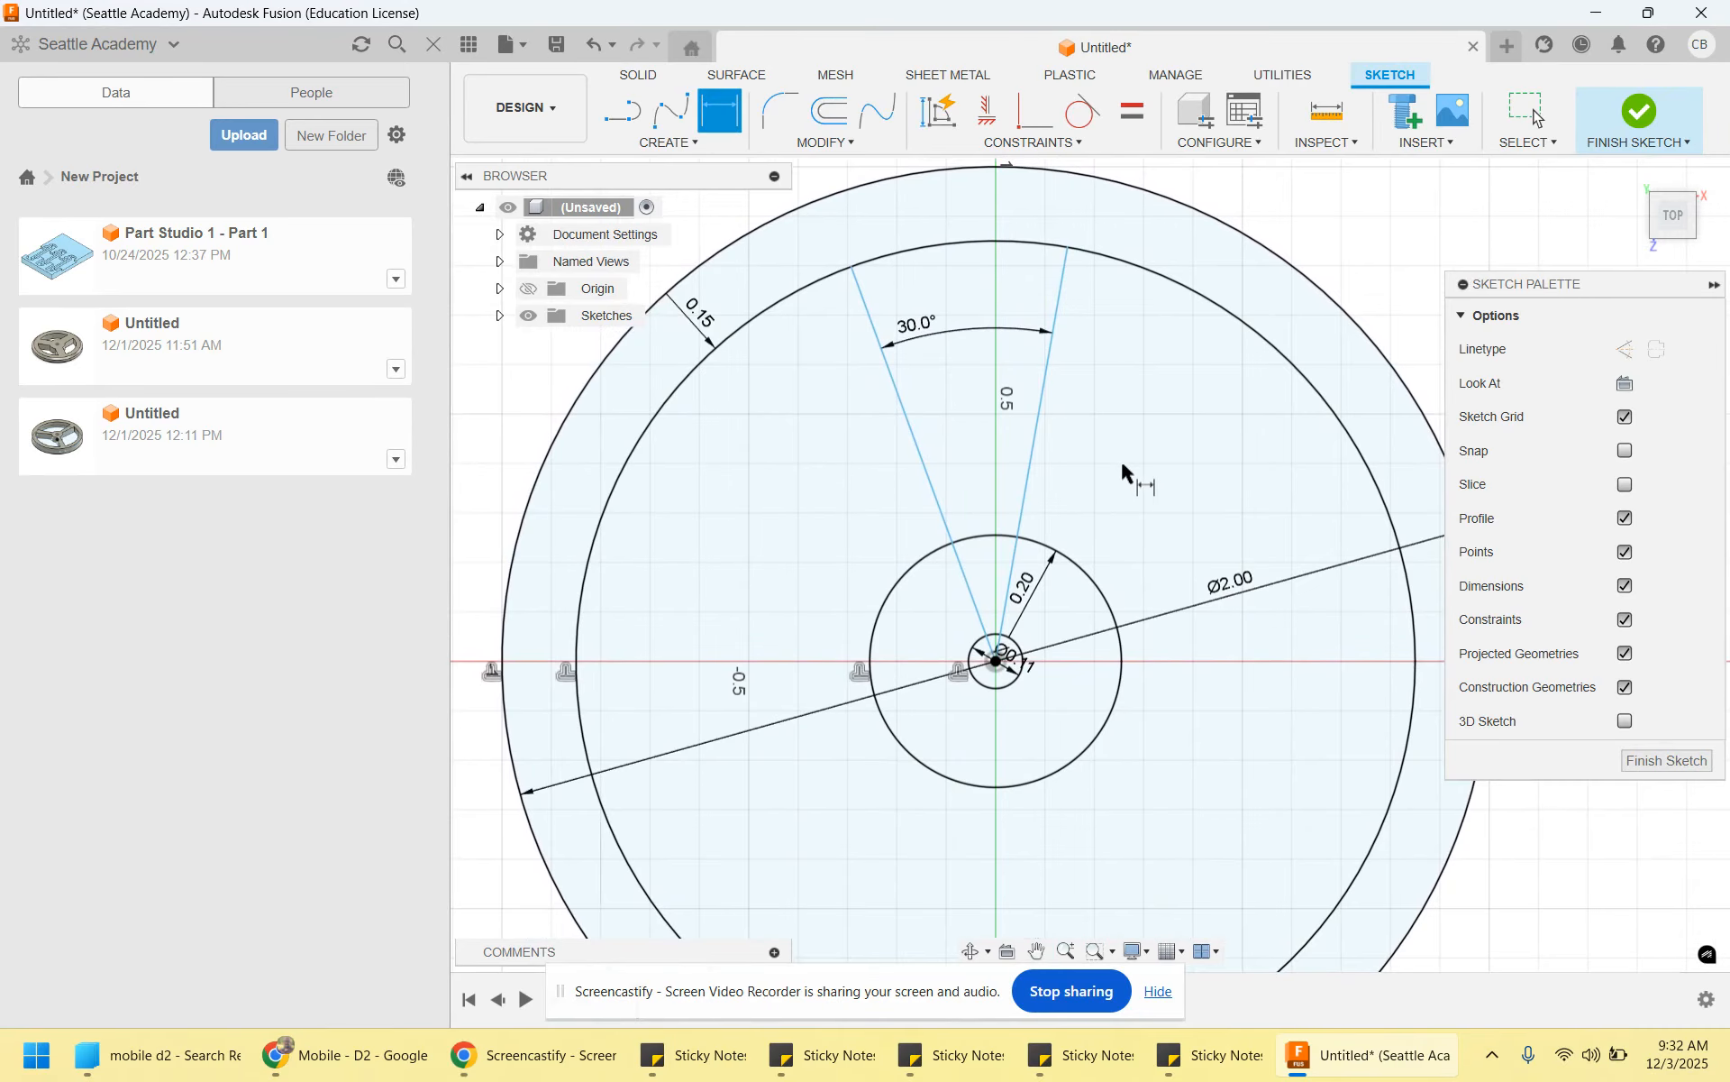
# Trim away the inner rim arc and the hub arc lying between the two spoke lines
pyautogui.click(857, 146)
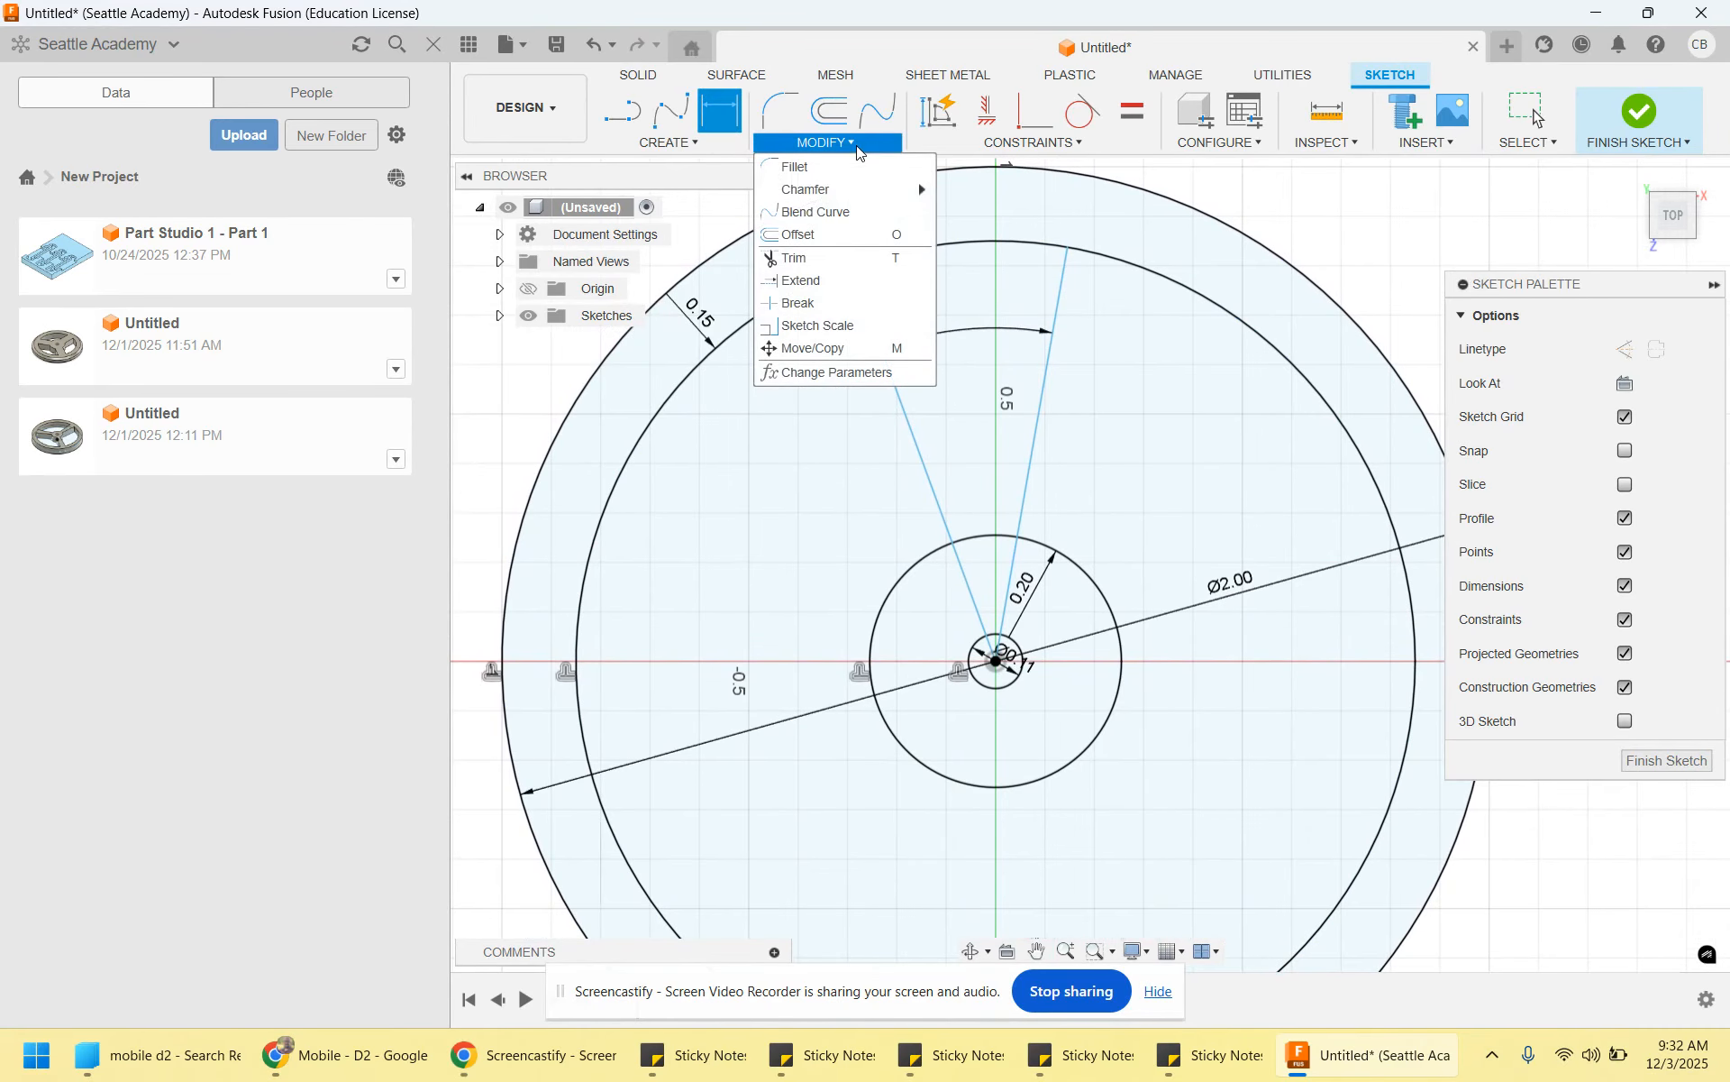
pyautogui.click(809, 258)
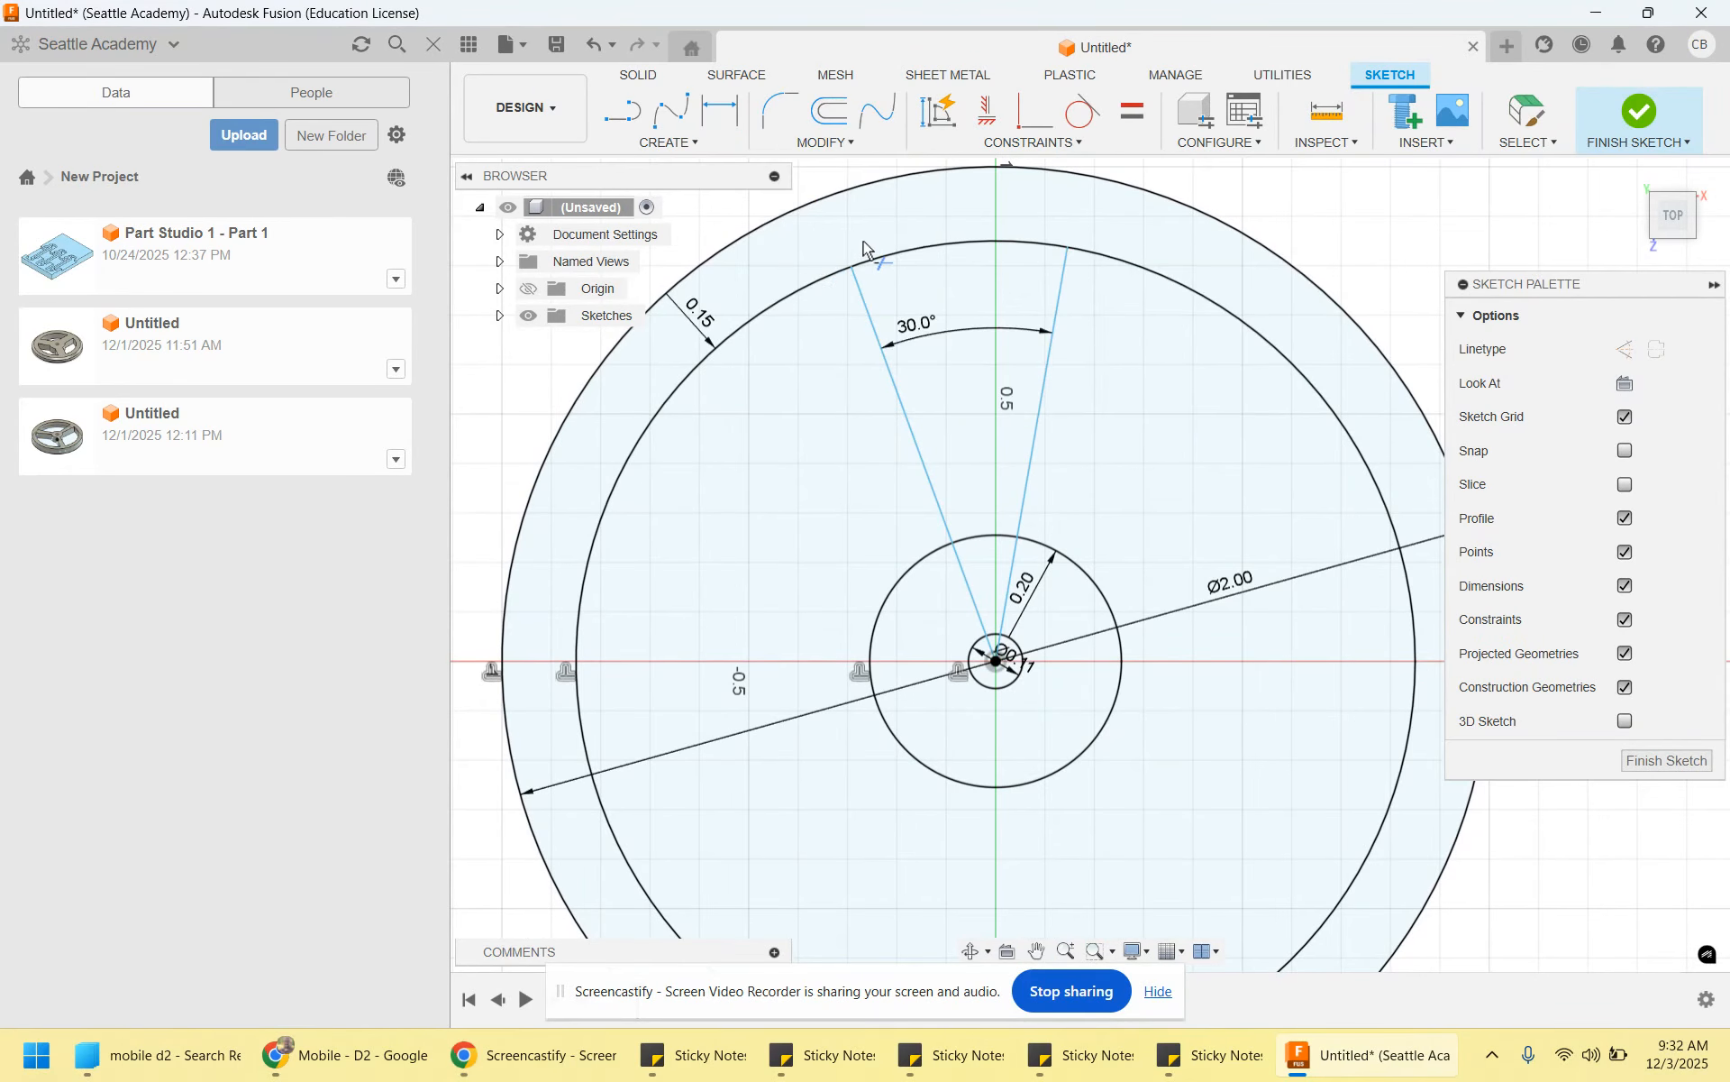
pyautogui.click(948, 248)
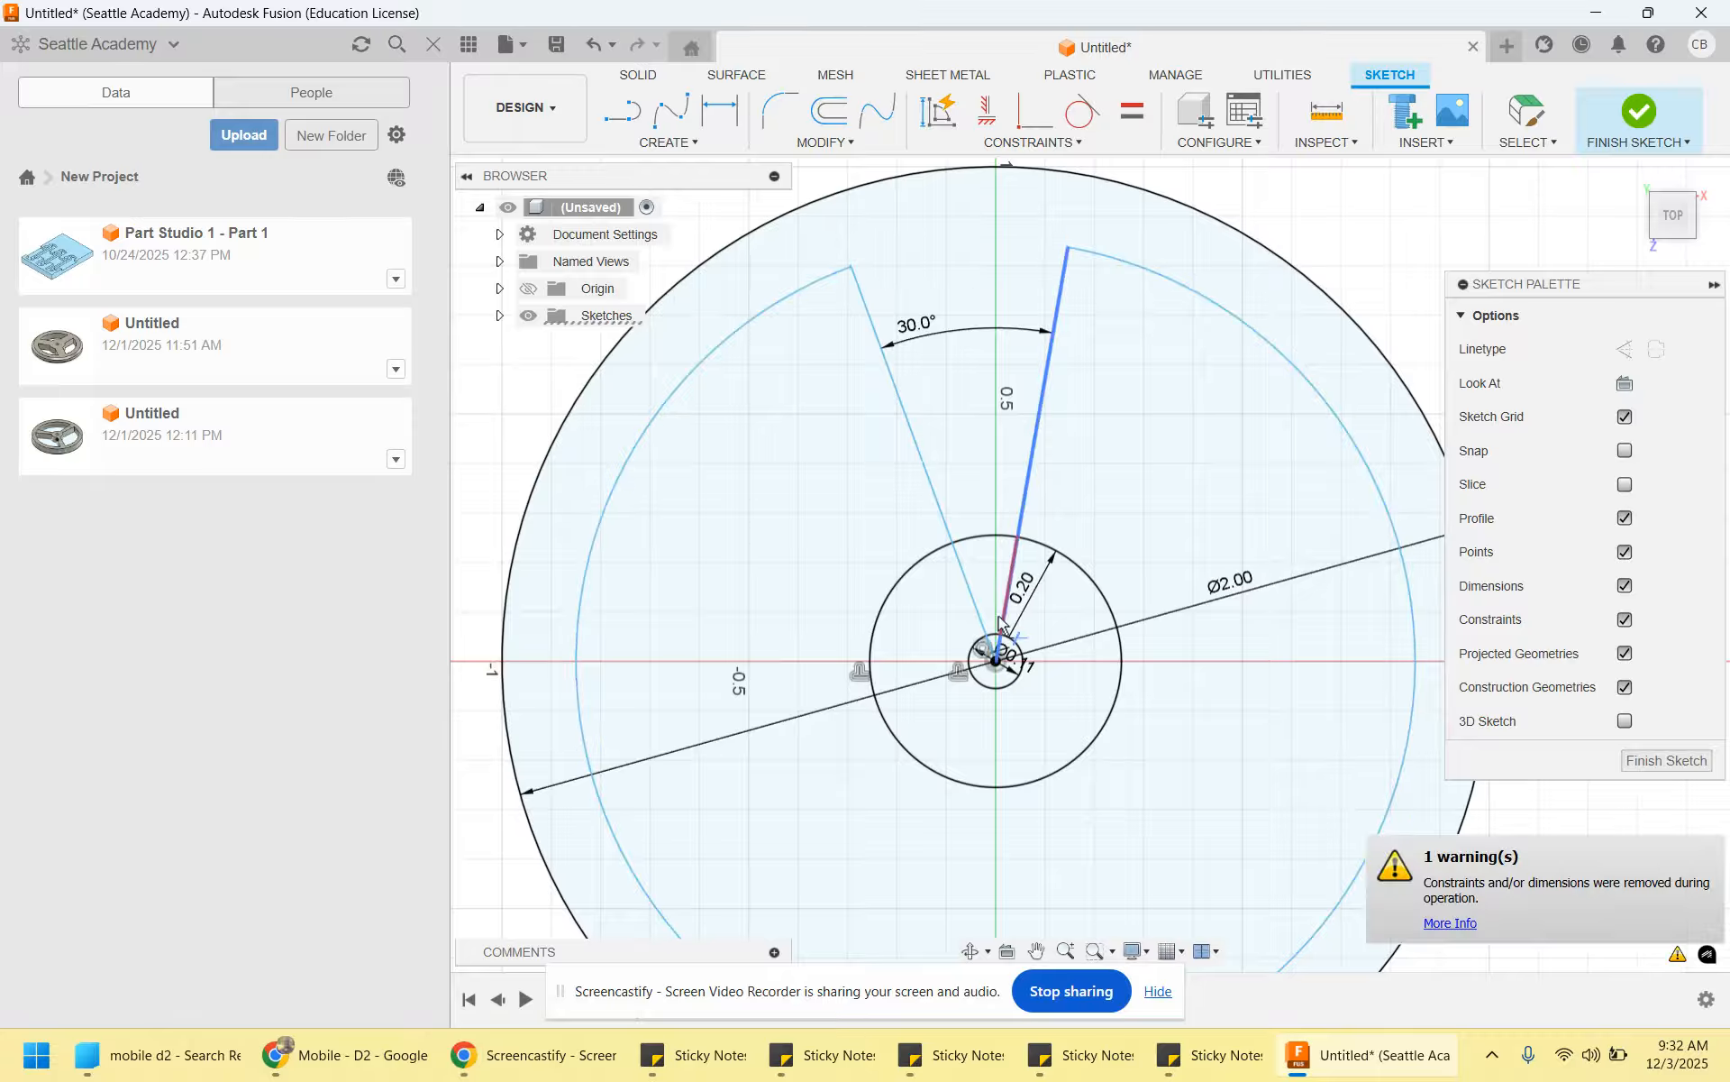
pyautogui.click(981, 543)
# Trim both spoke lines inside the hub, including their short pieces within the centre hole, so they end at the hub circle
pyautogui.scroll(4, 983, 568)
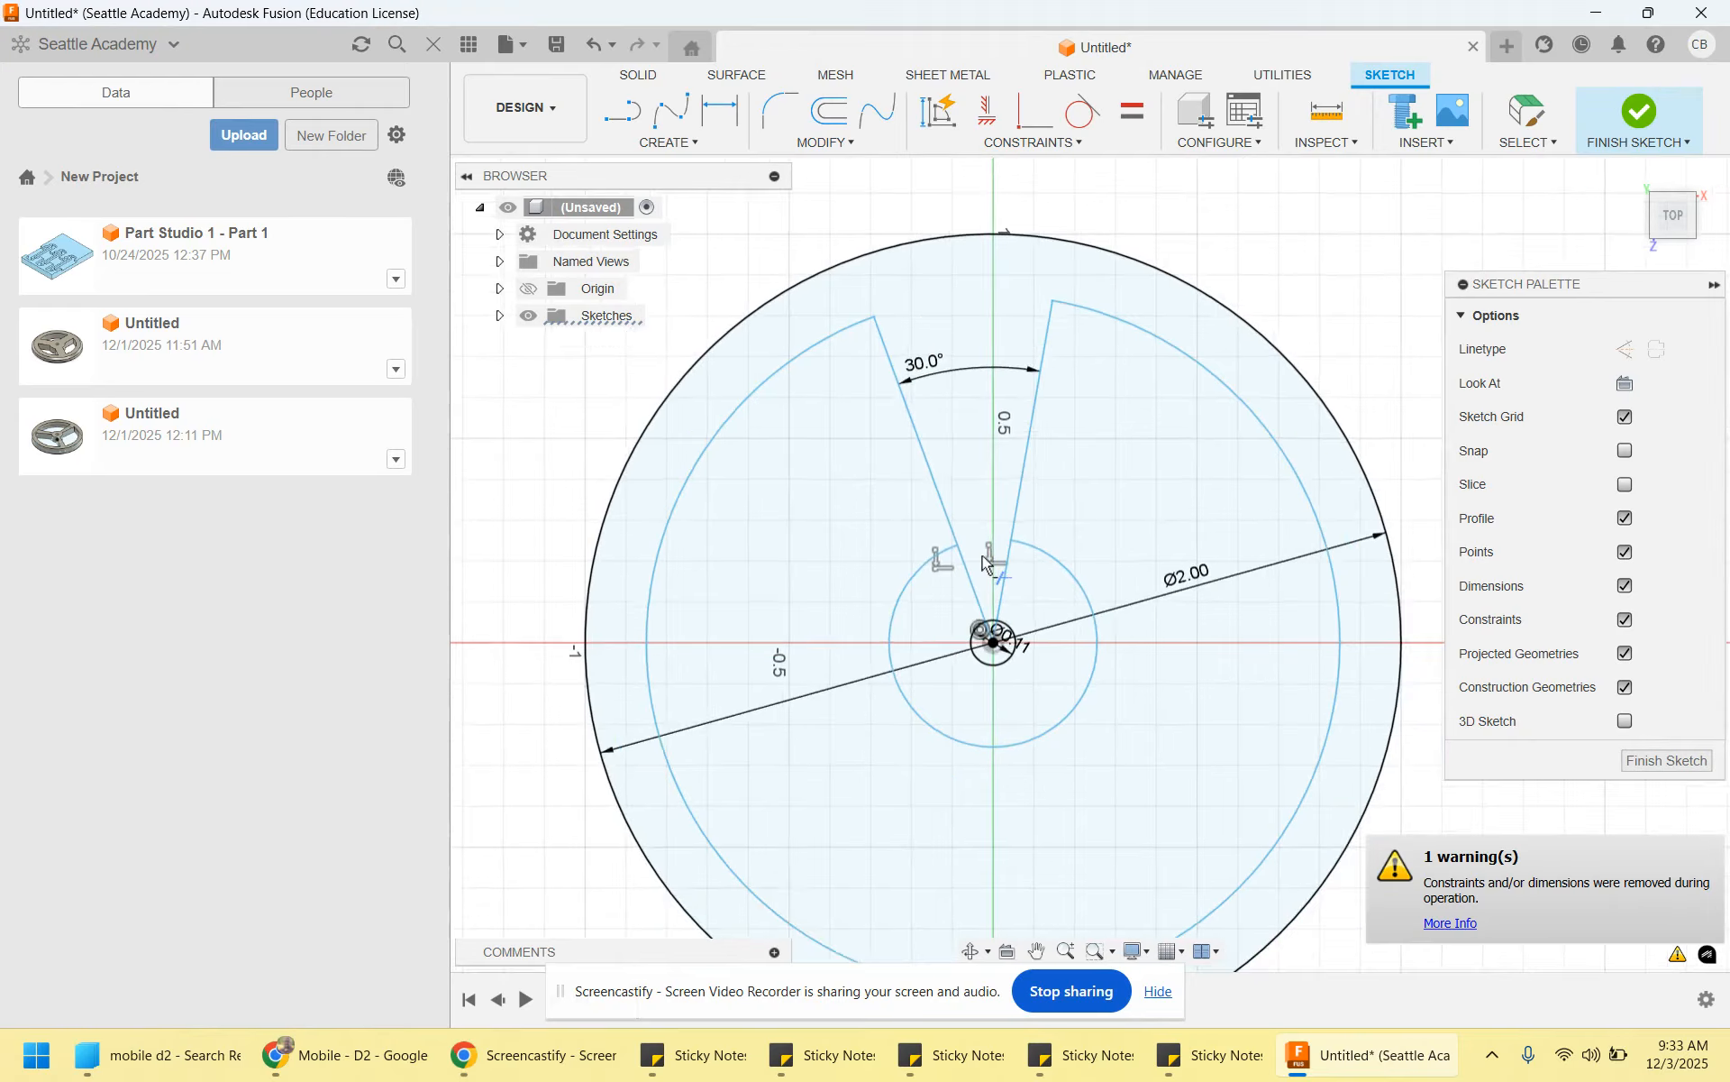
pyautogui.scroll(3, 983, 577)
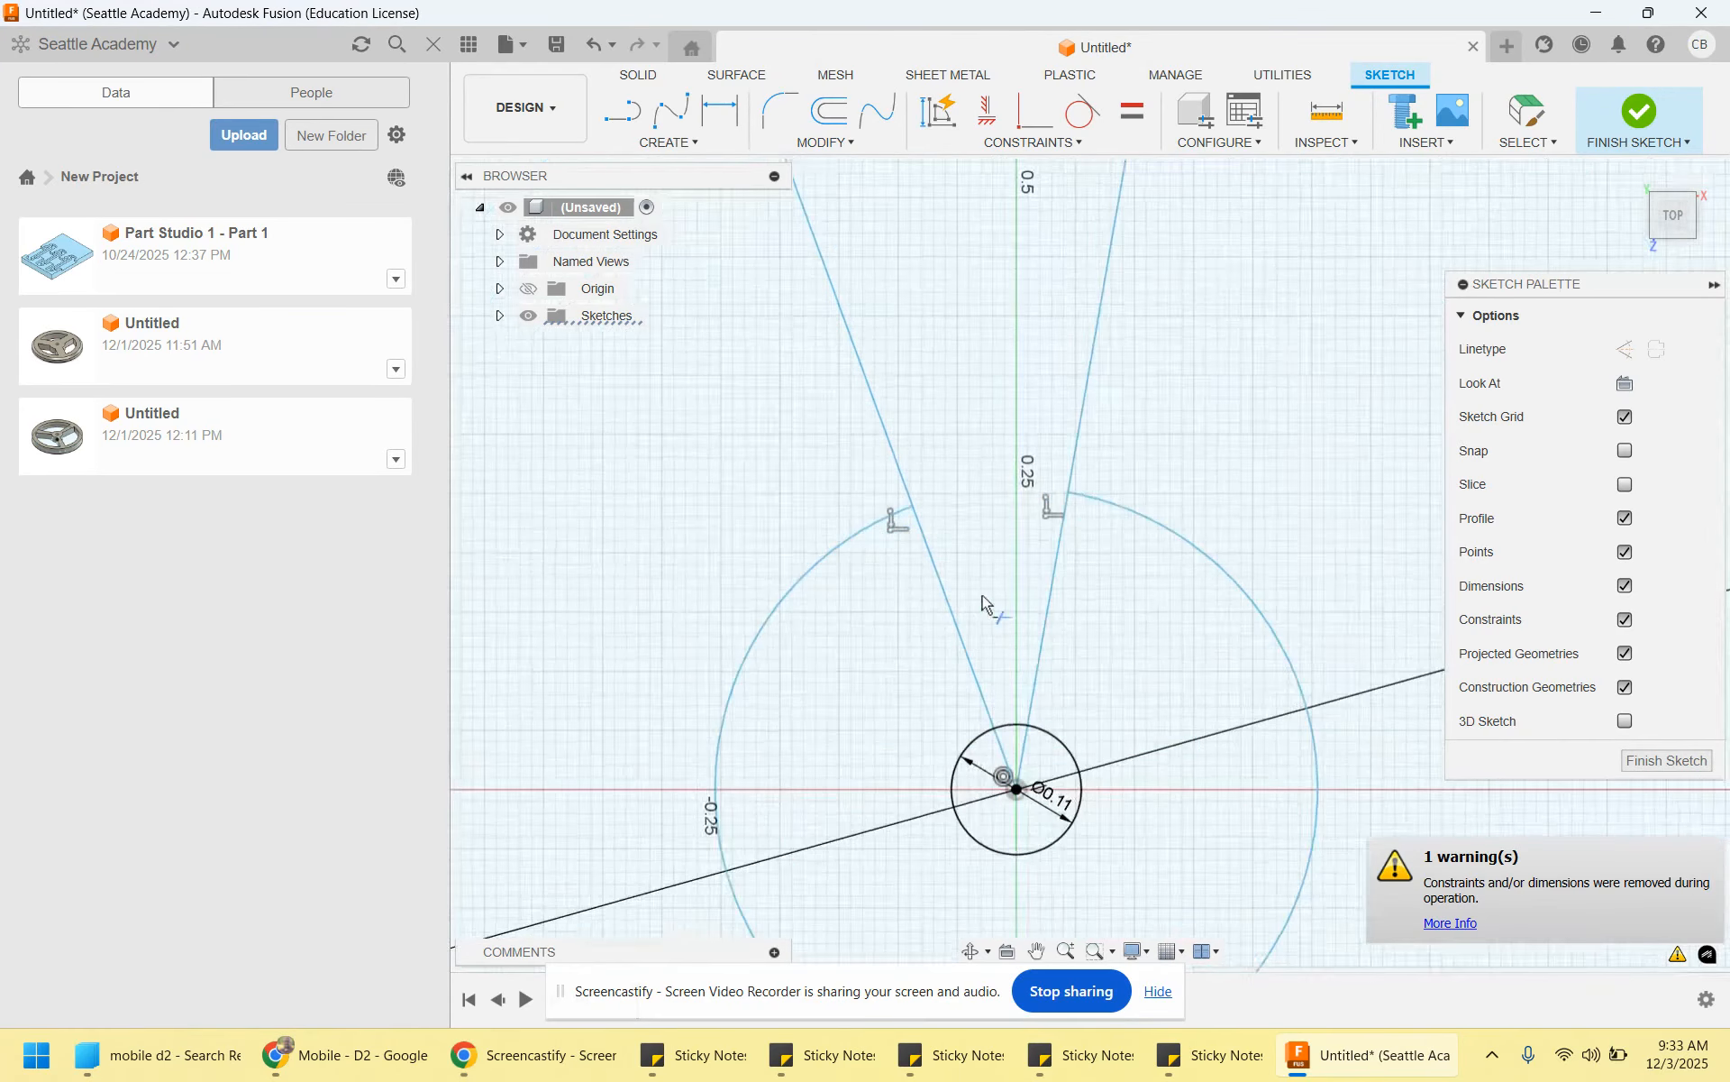
pyautogui.click(1024, 755)
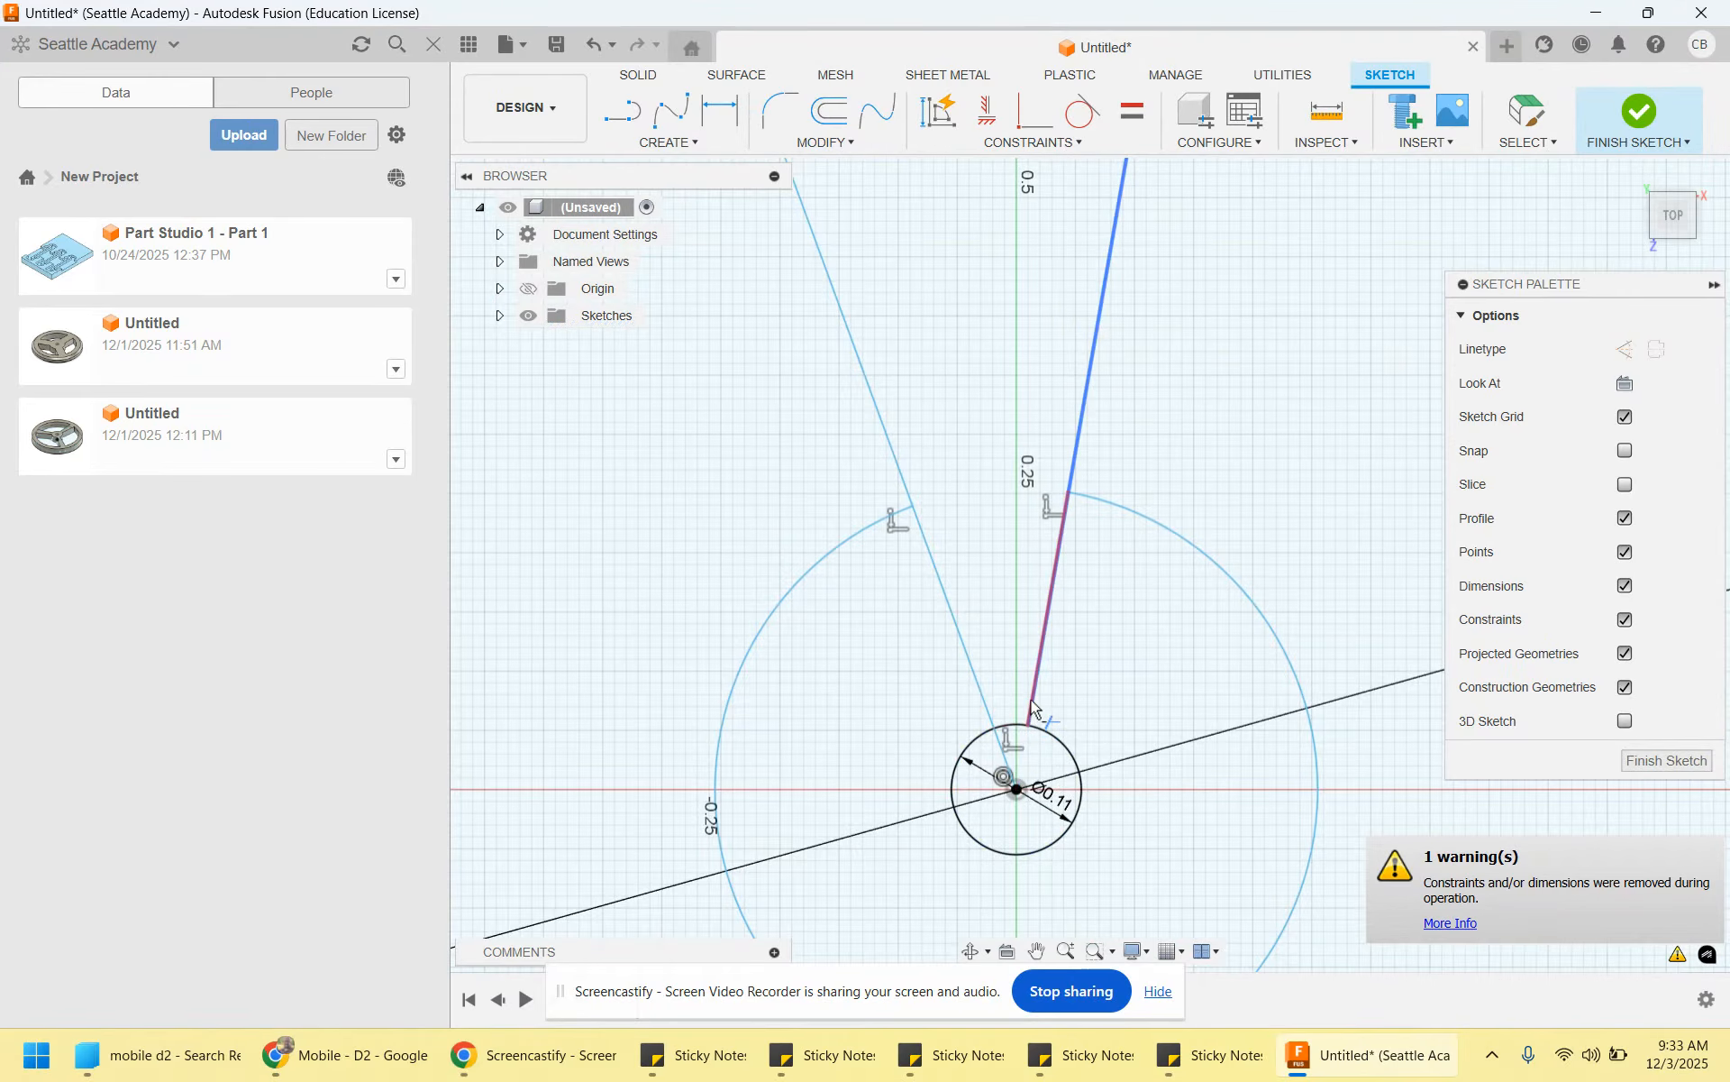
pyautogui.click(1011, 763)
pyautogui.click(968, 663)
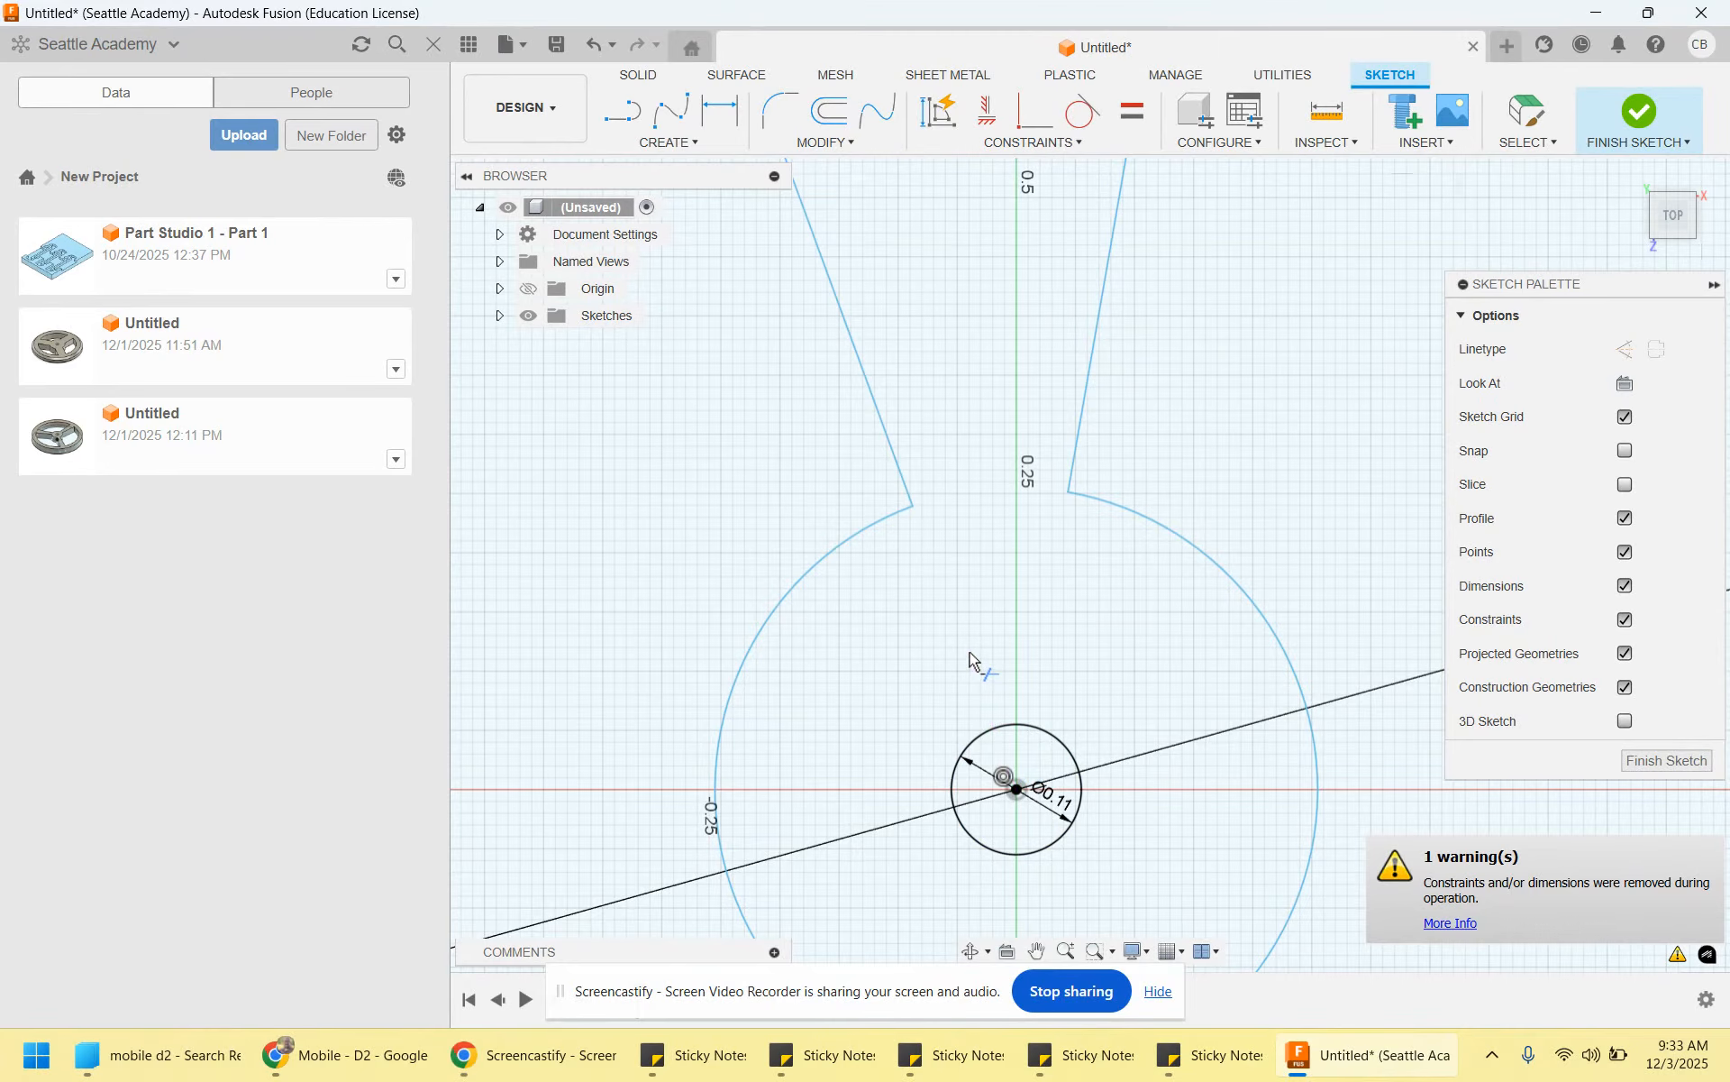
pyautogui.scroll(-5, 971, 658)
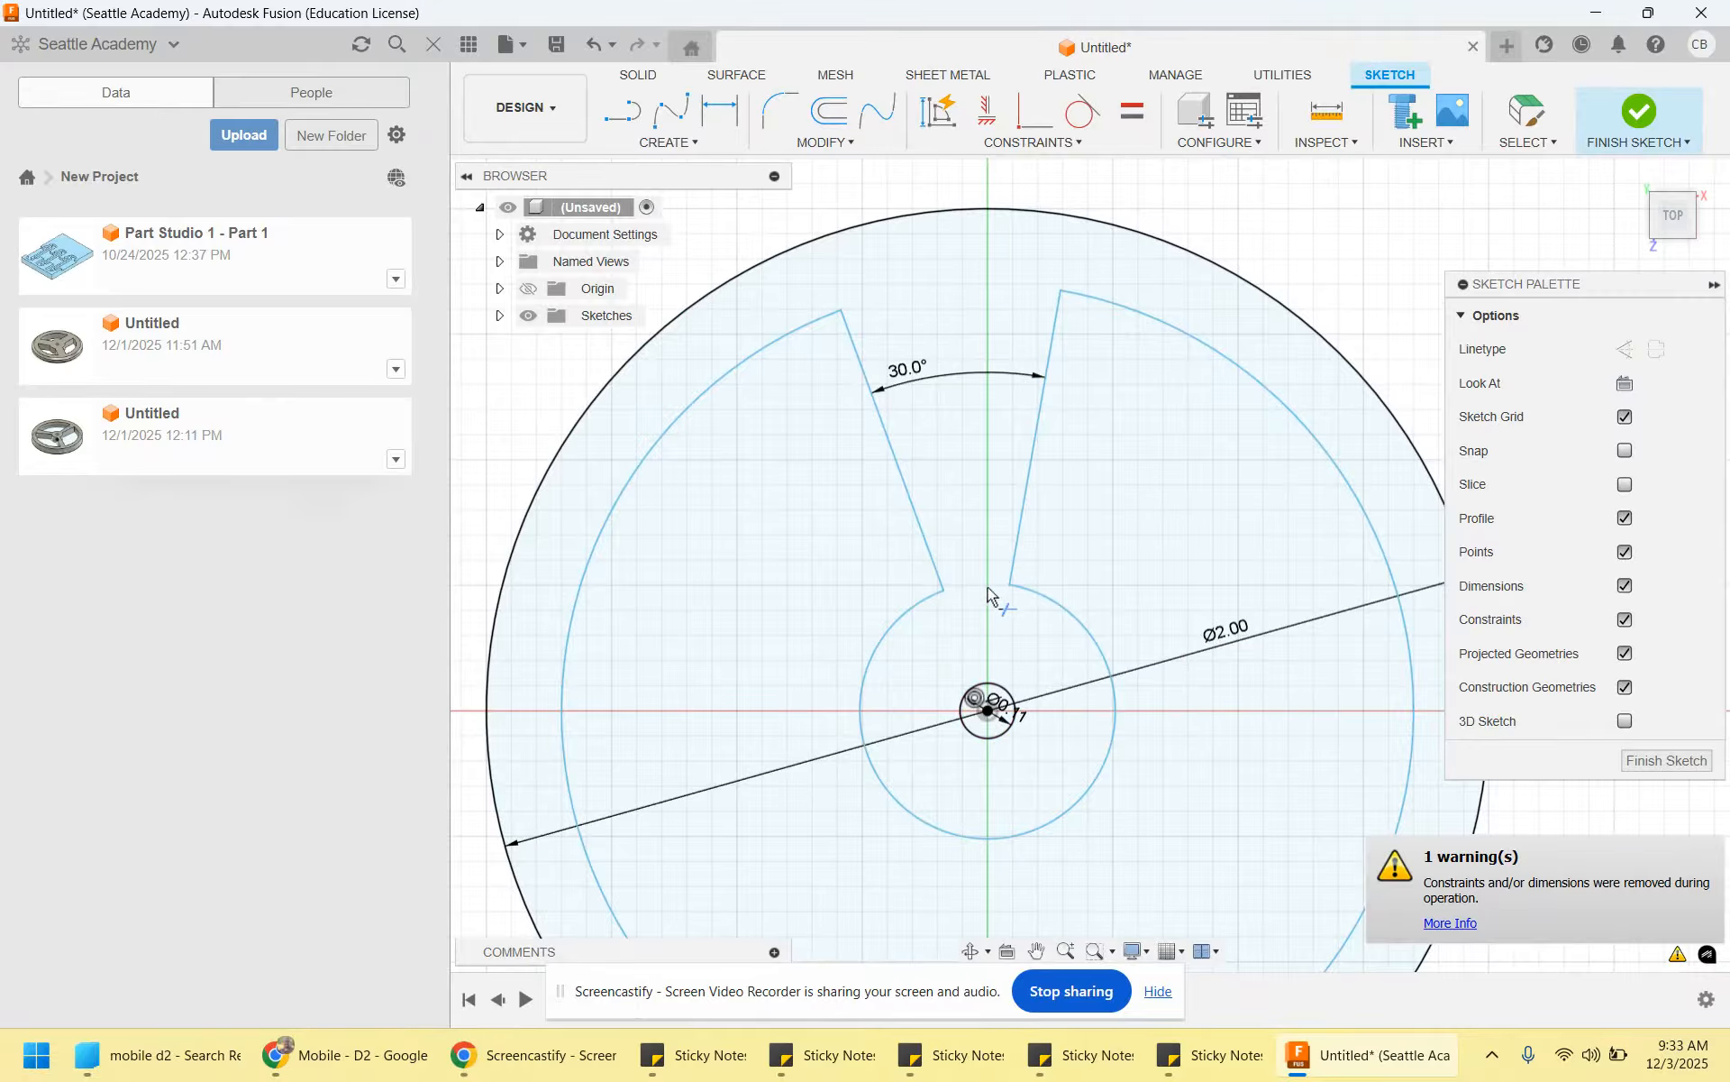
pyautogui.scroll(-2, 1103, 552)
pyautogui.moveTo(1086, 541); pyautogui.dragTo(1056, 482, button='middle')
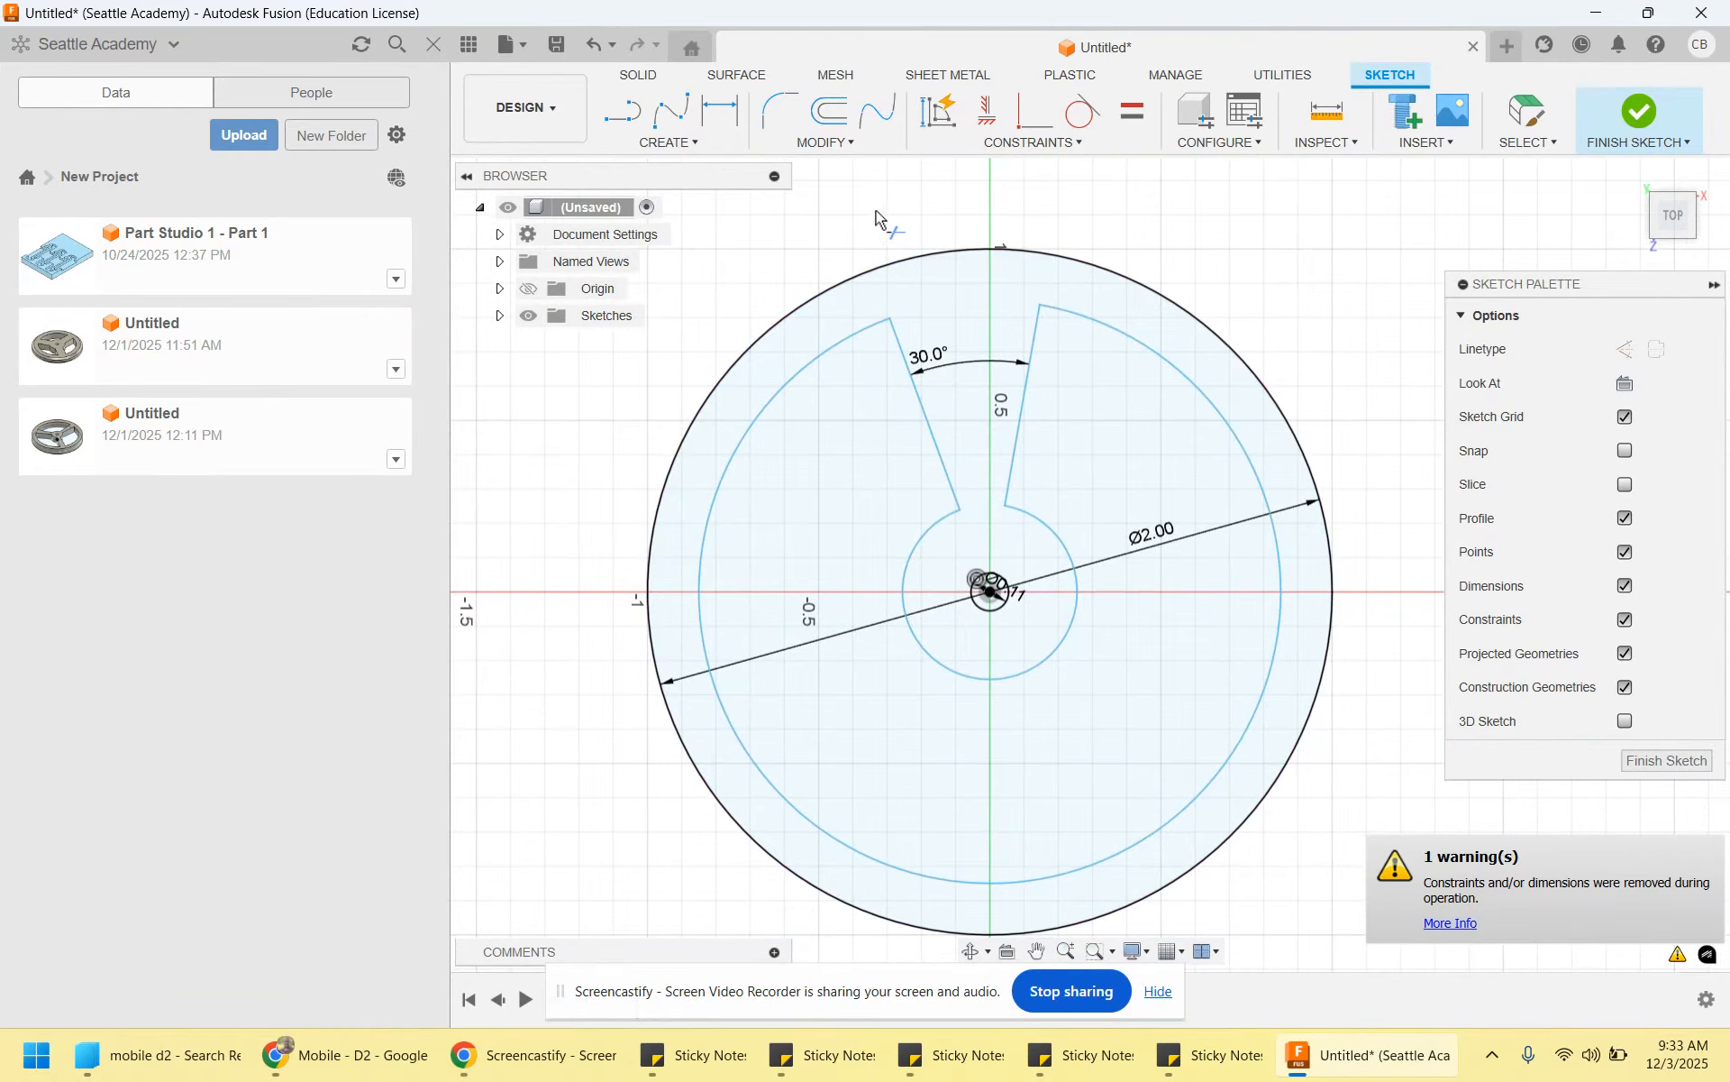
pyautogui.press('Escape')
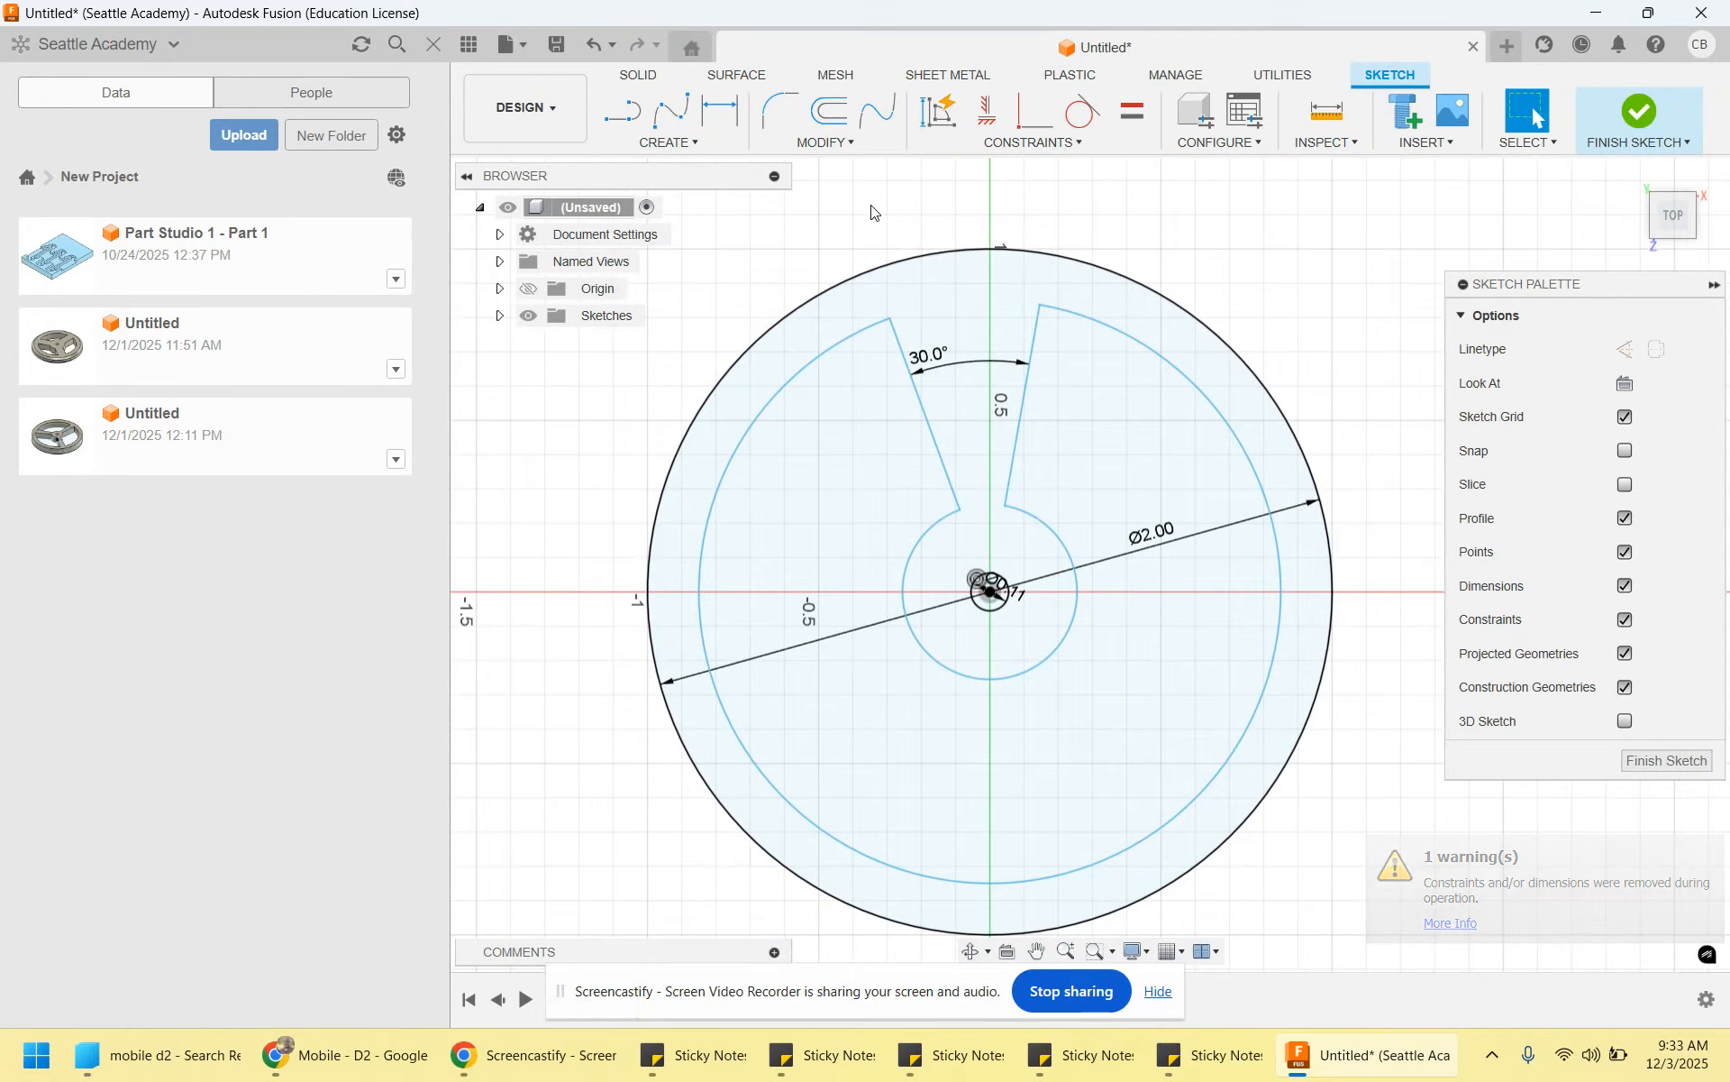
# Create a full circular pattern of the two spoke lines around the origin with a quantity of 3
pyautogui.click(687, 144)
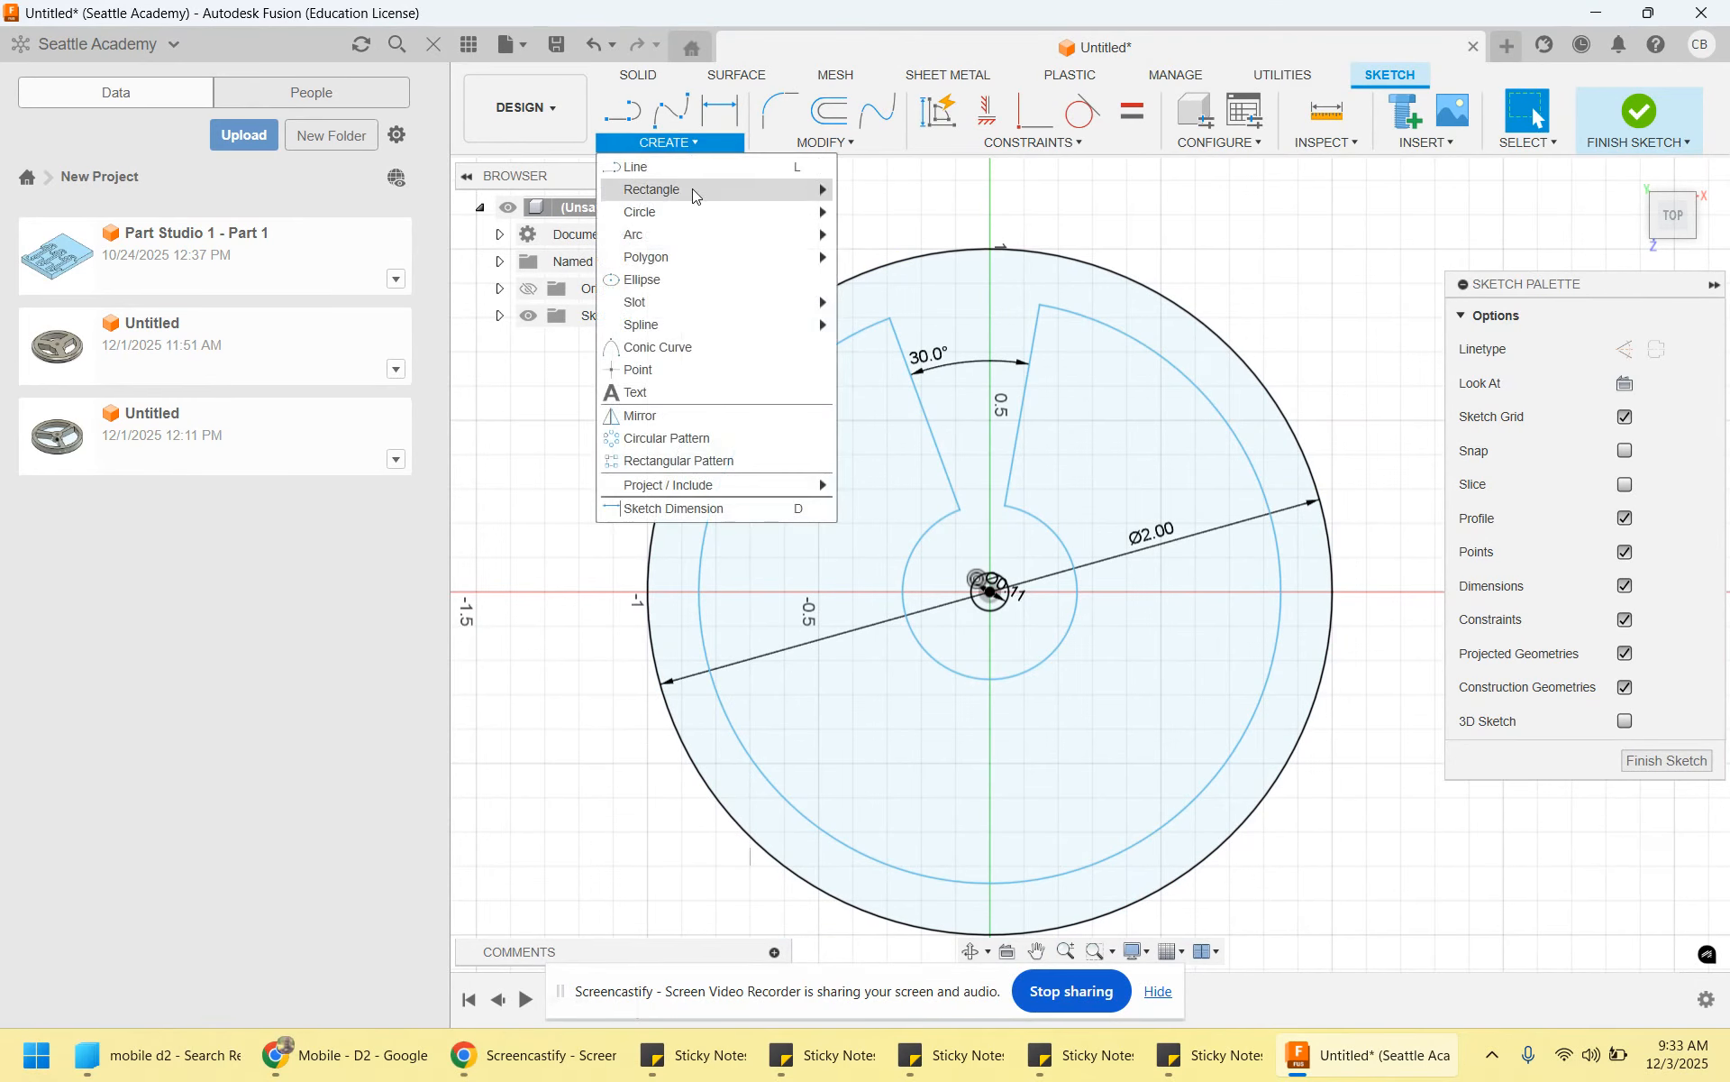
pyautogui.click(666, 440)
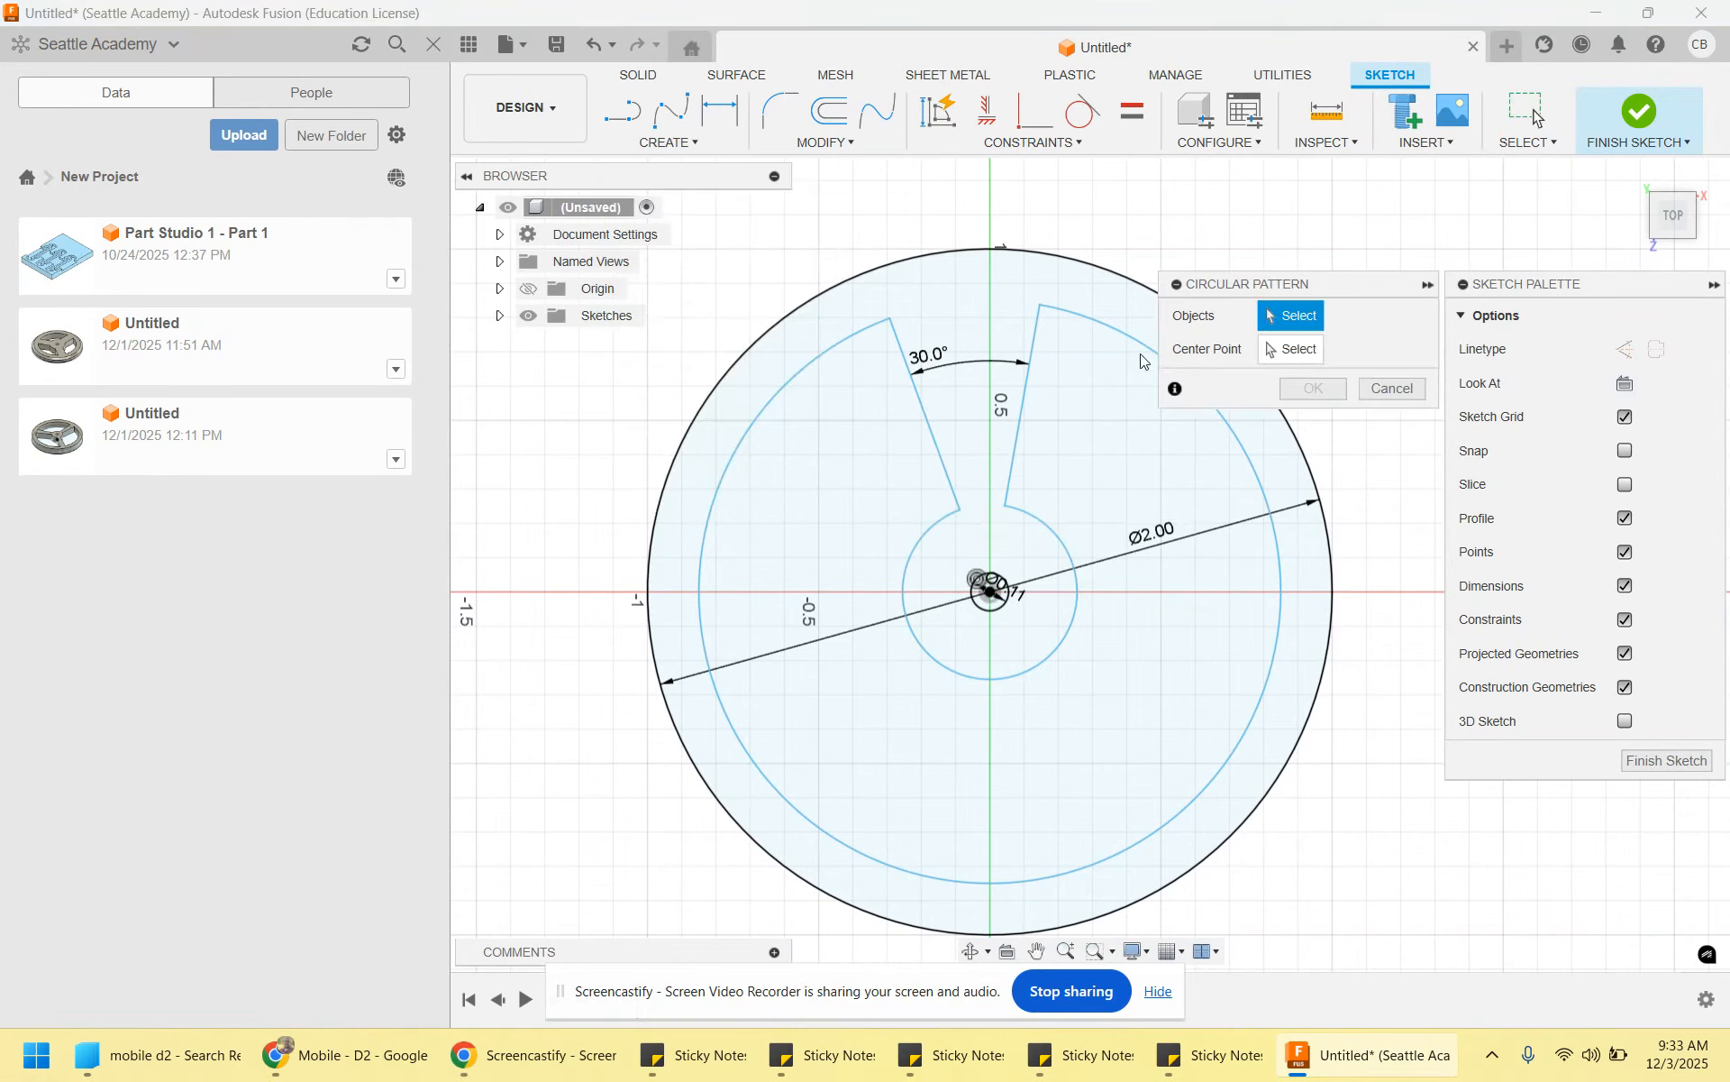
pyautogui.click(925, 409)
pyautogui.click(1023, 402)
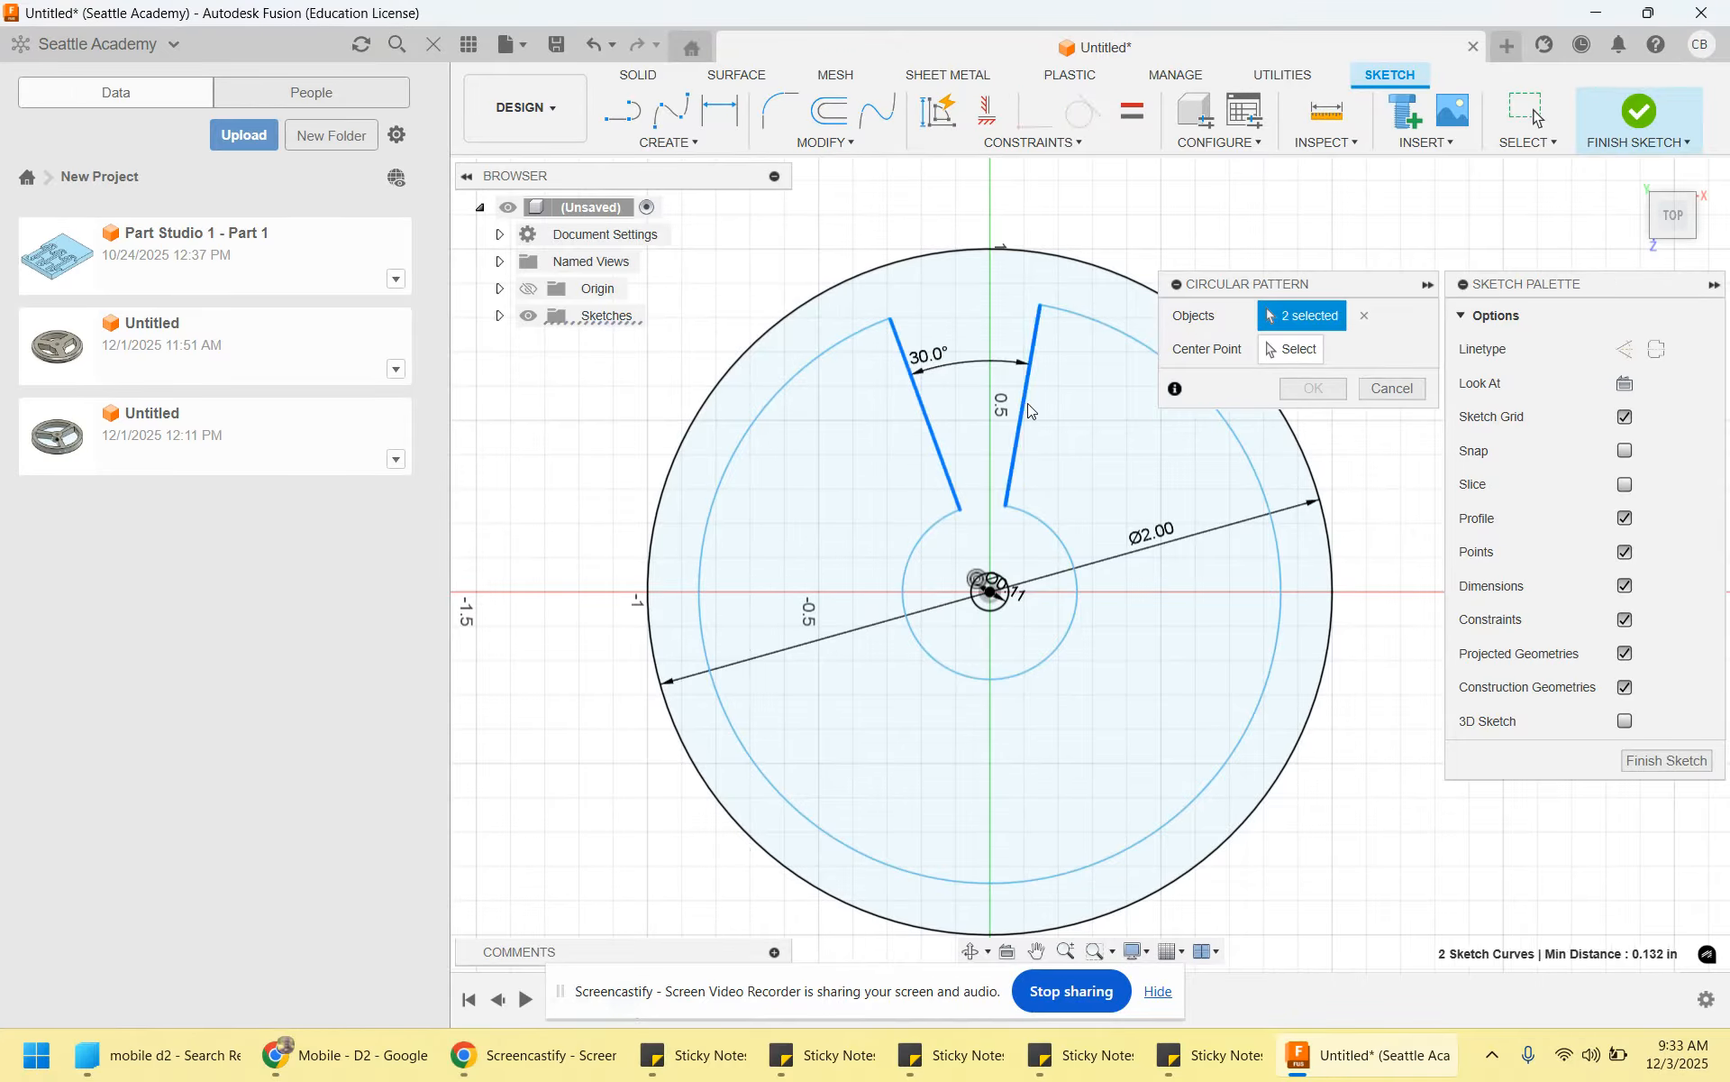
pyautogui.click(1297, 354)
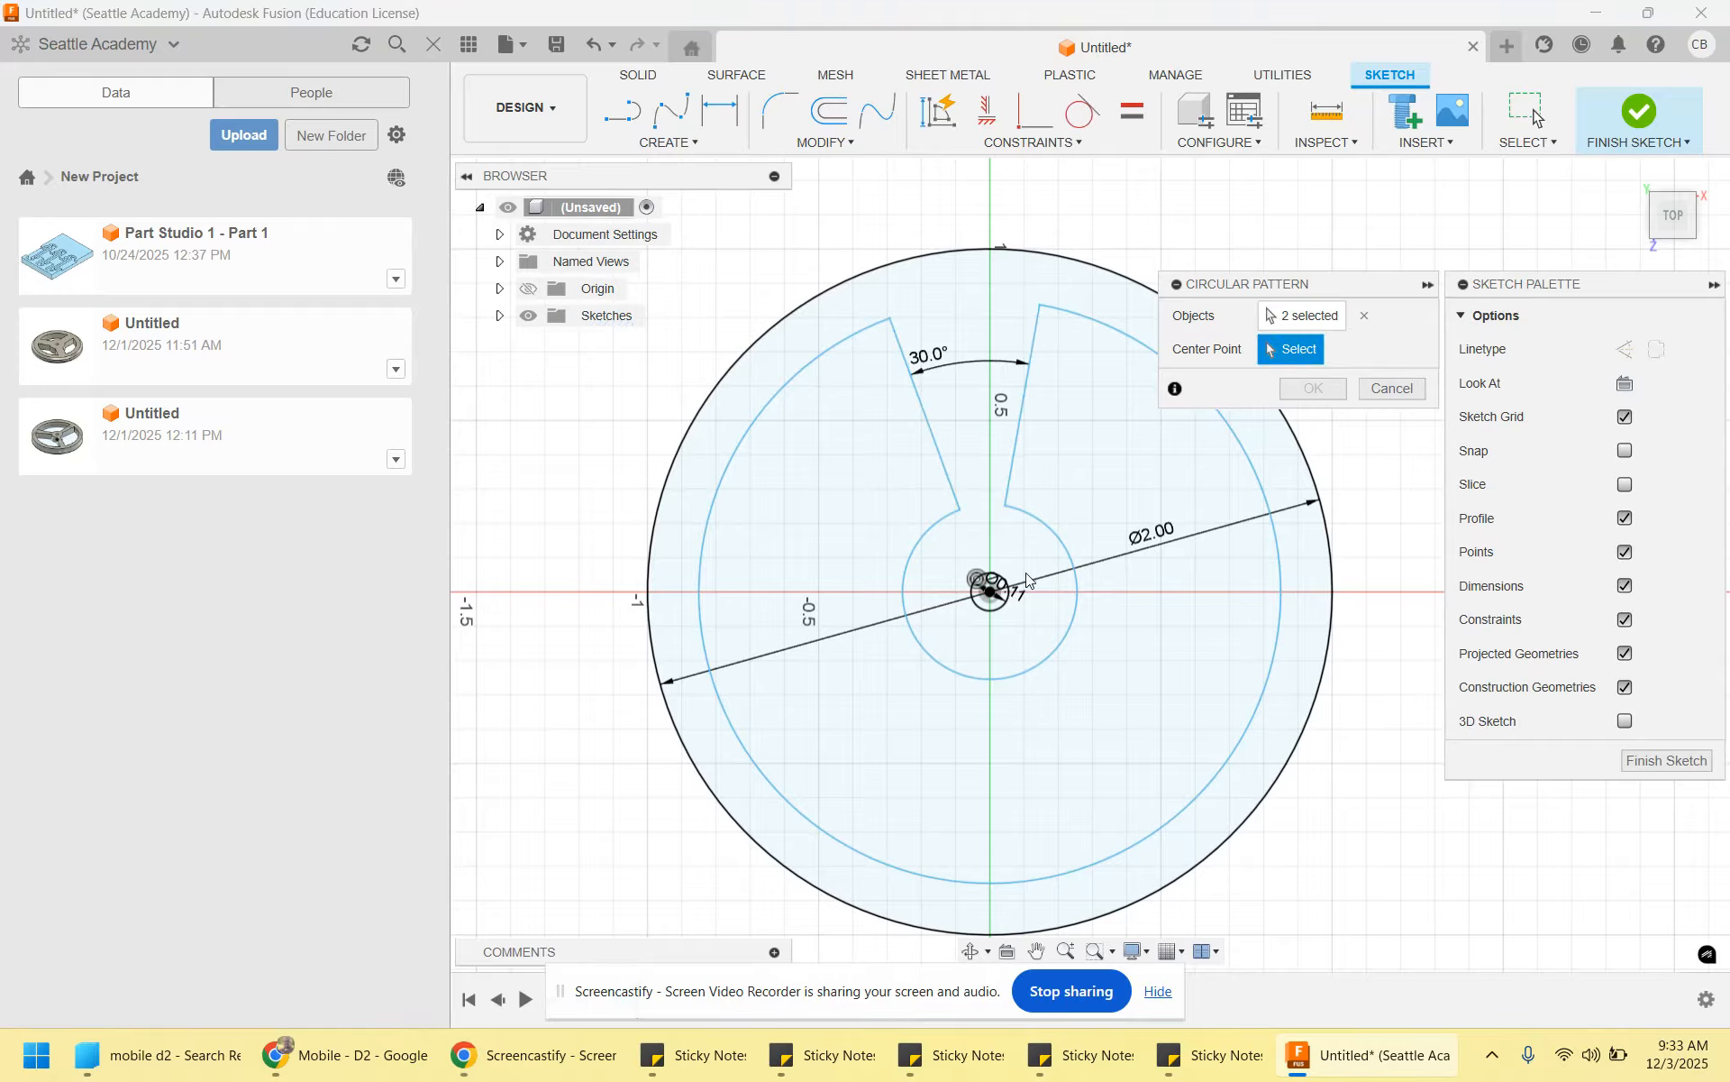
pyautogui.click(993, 594)
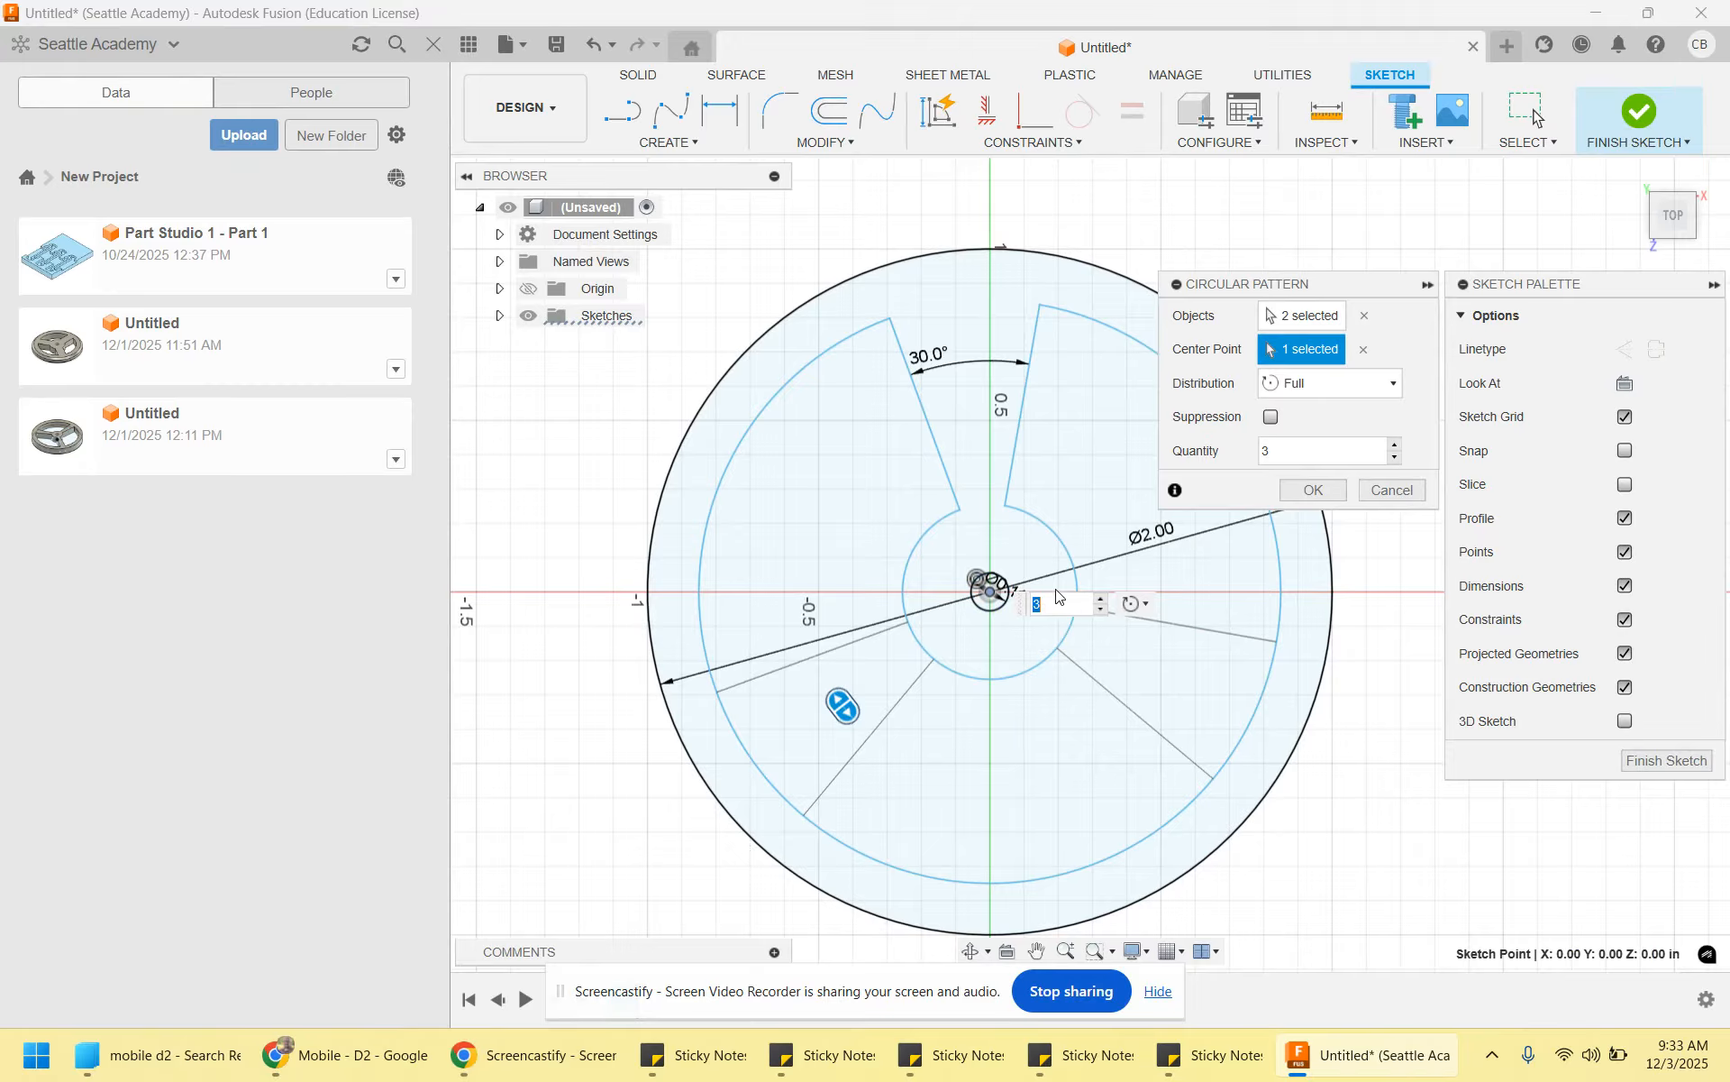
pyautogui.write('4')
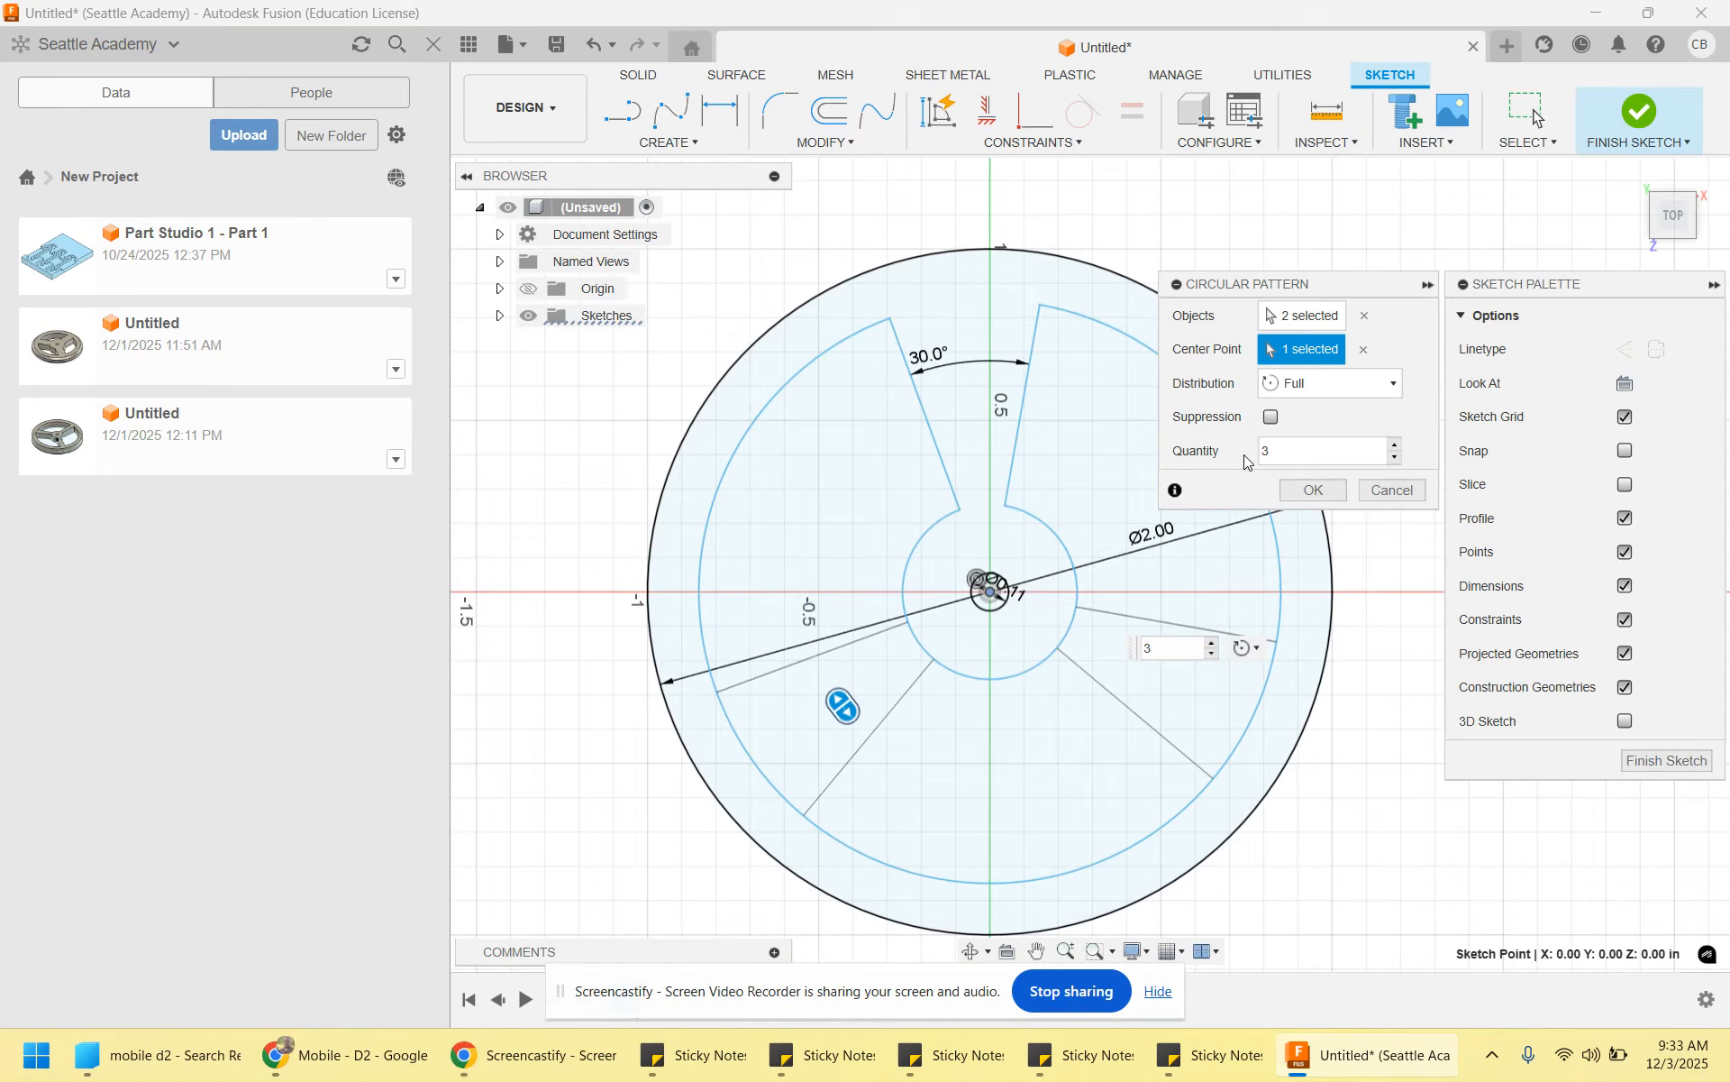
pyautogui.click(1321, 495)
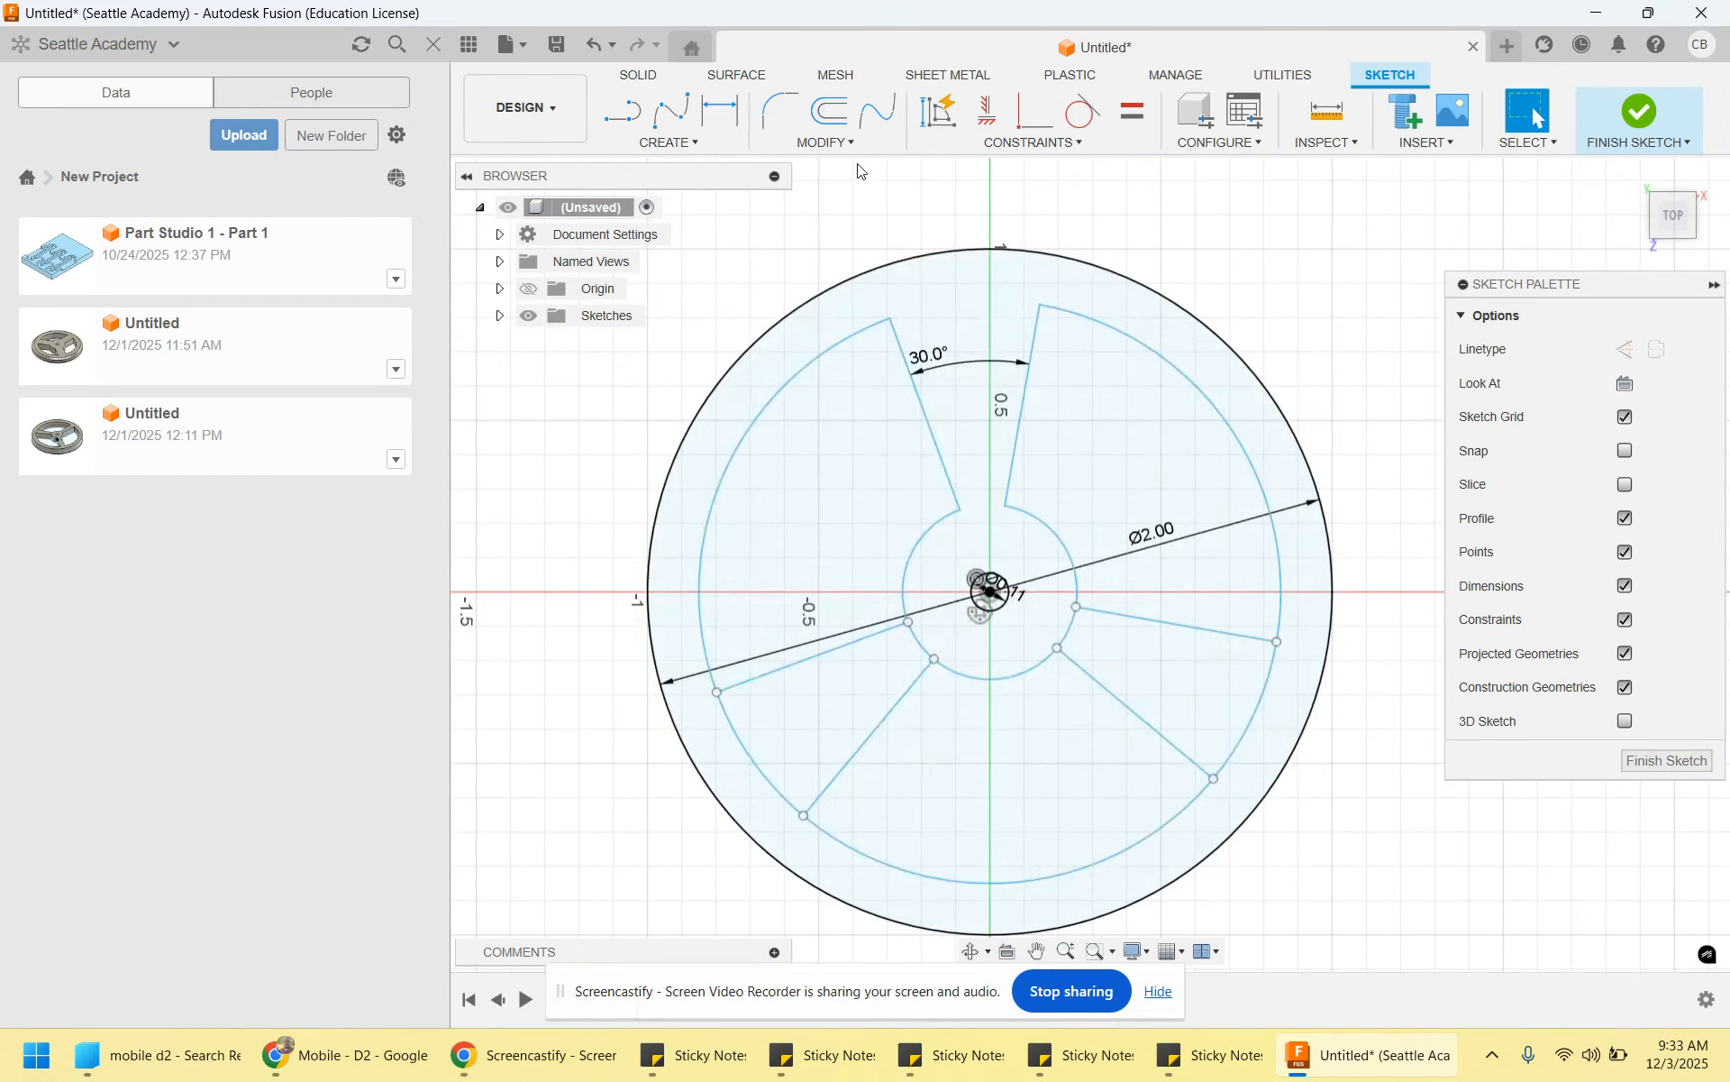
# Trim the hub and inner rim arcs between each patterned pair of spoke lines, and finish the sketch
pyautogui.click(825, 145)
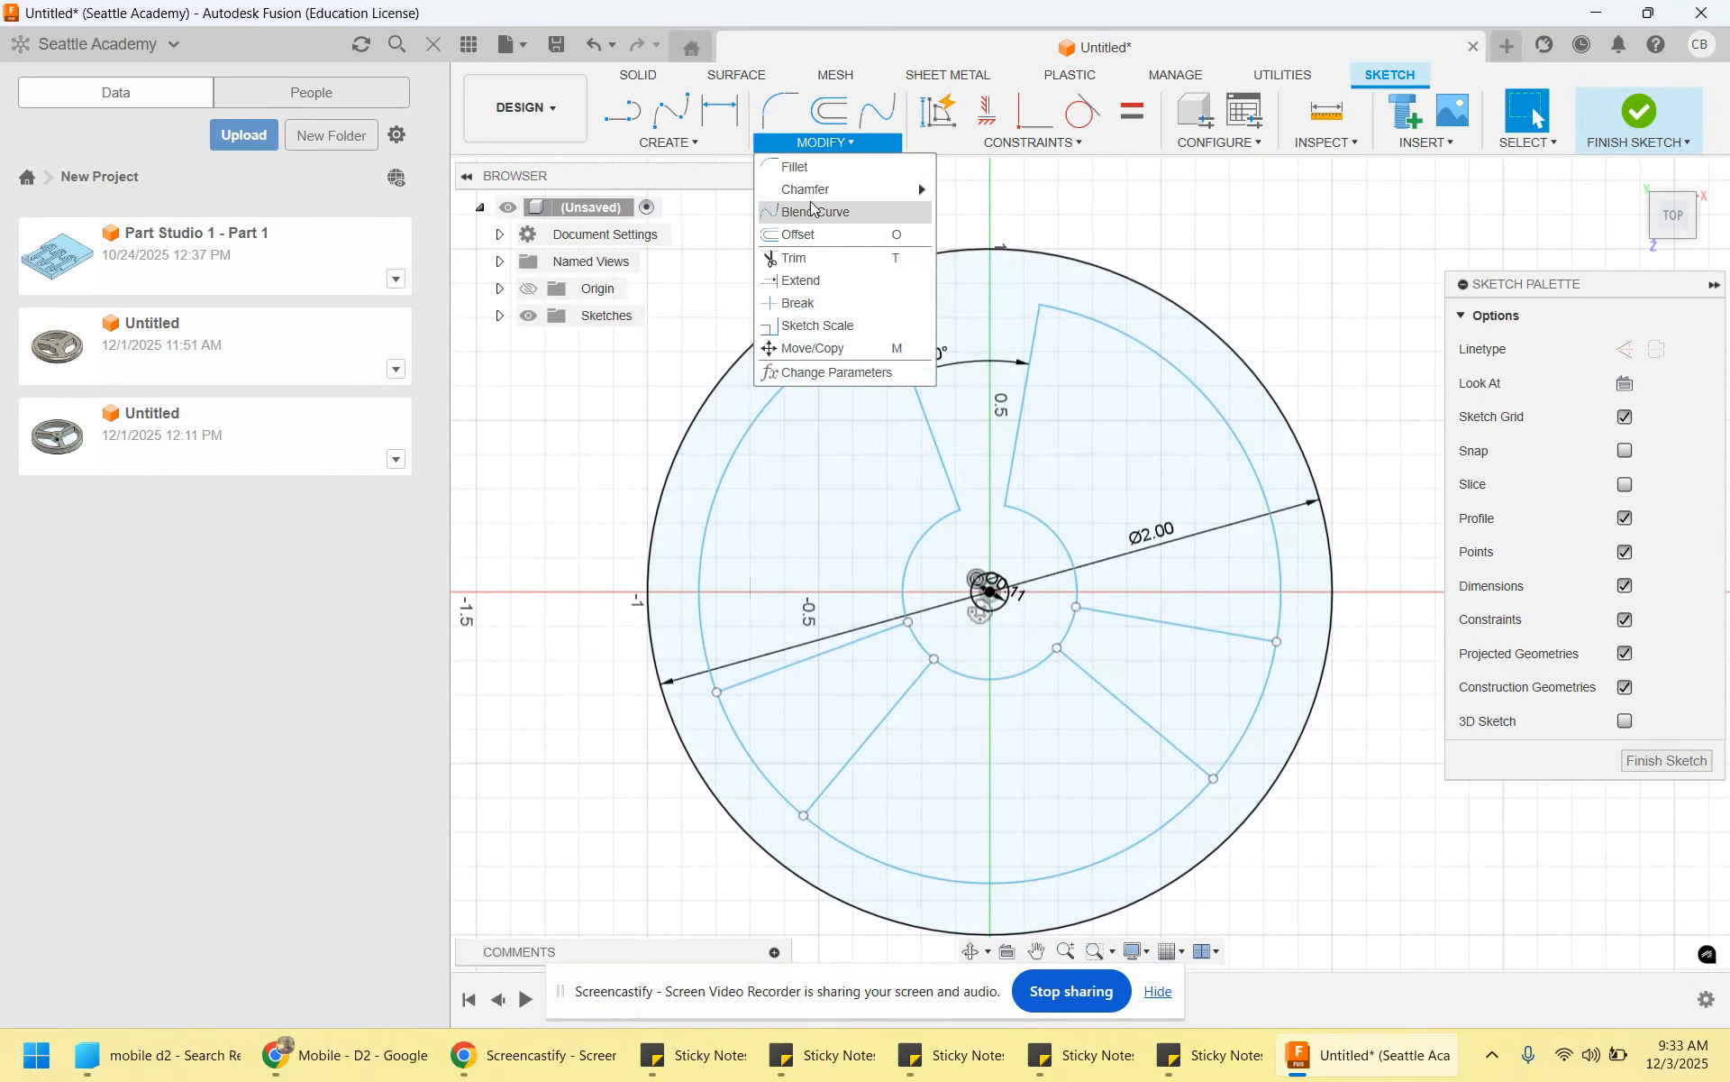
pyautogui.click(796, 240)
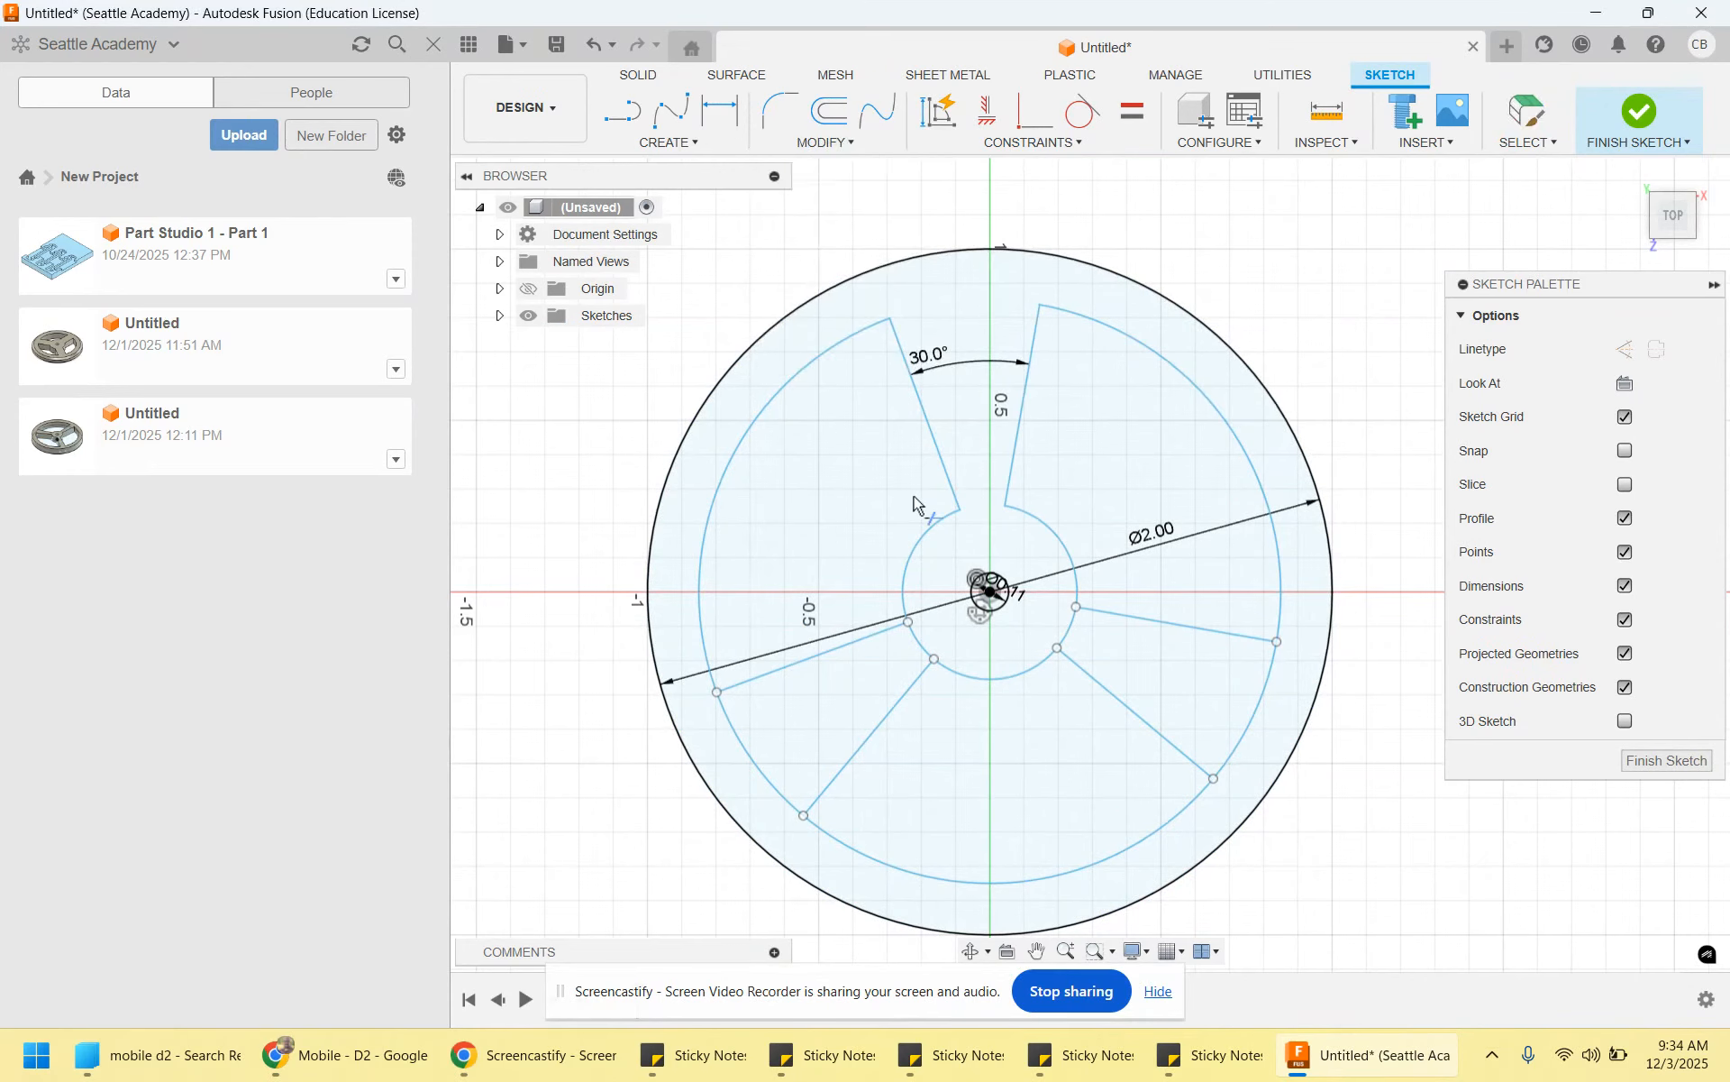
pyautogui.click(919, 651)
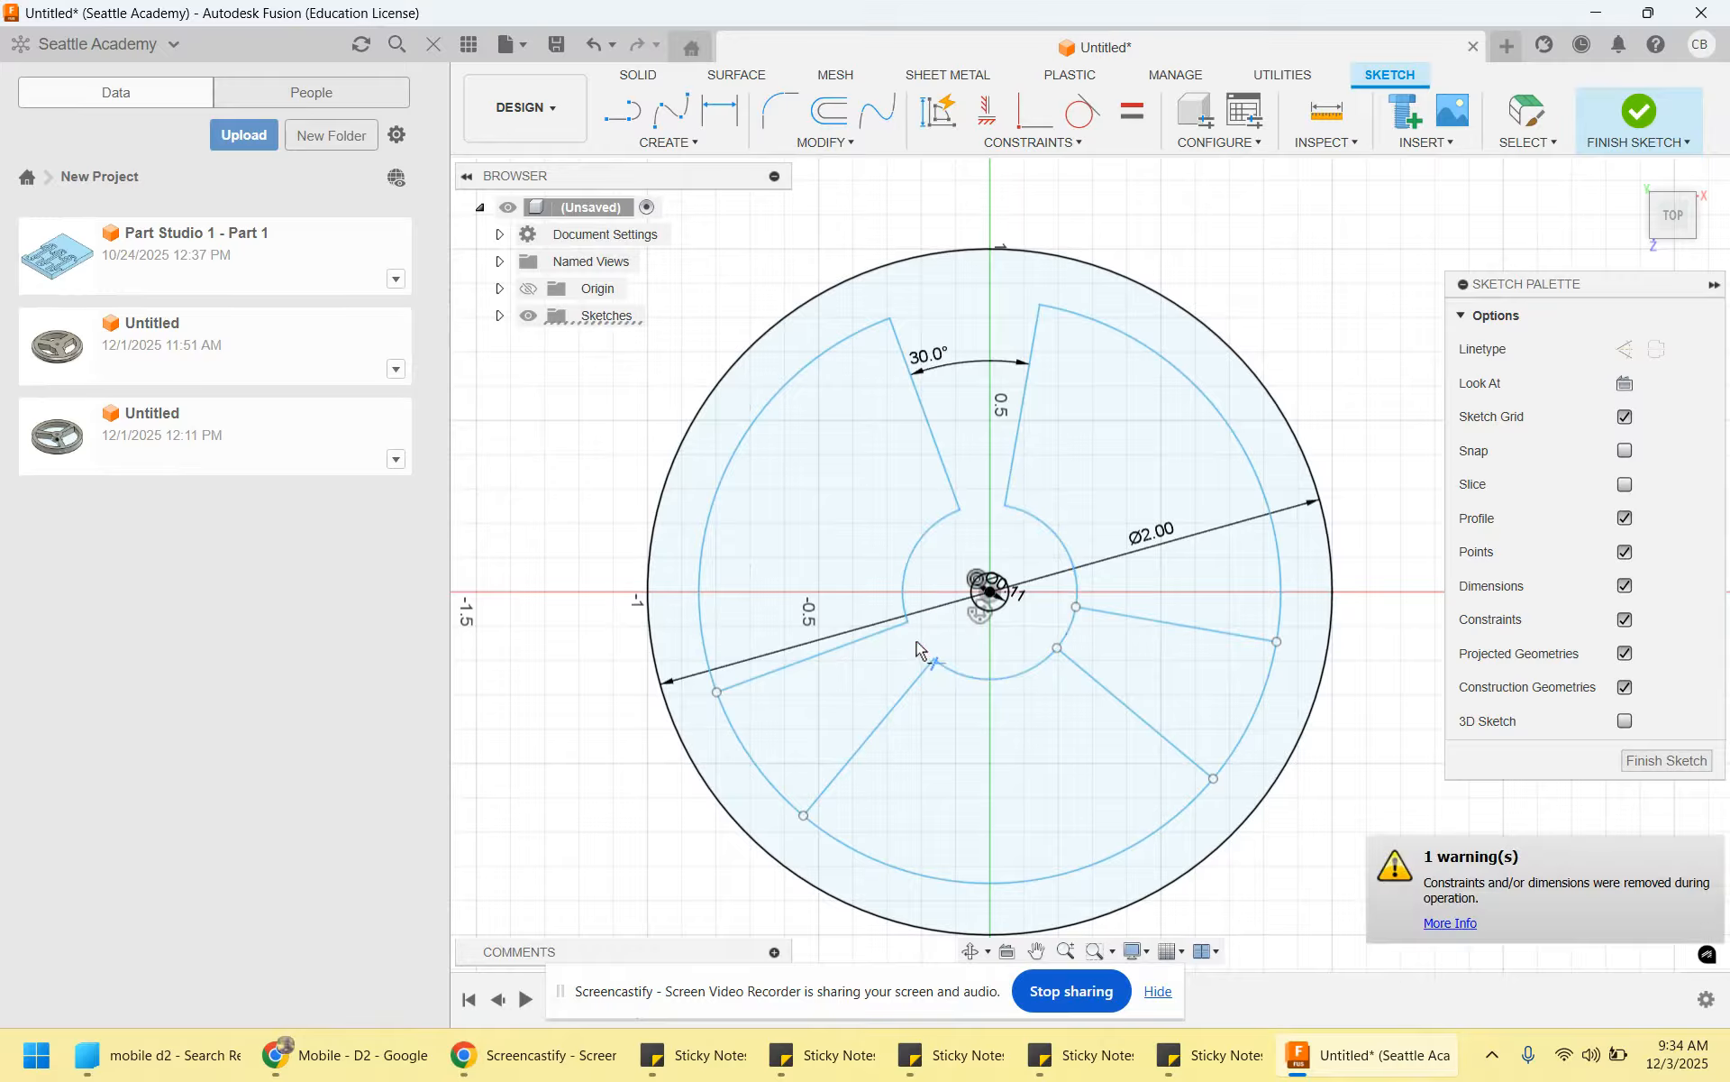
pyautogui.click(1073, 633)
pyautogui.click(1251, 712)
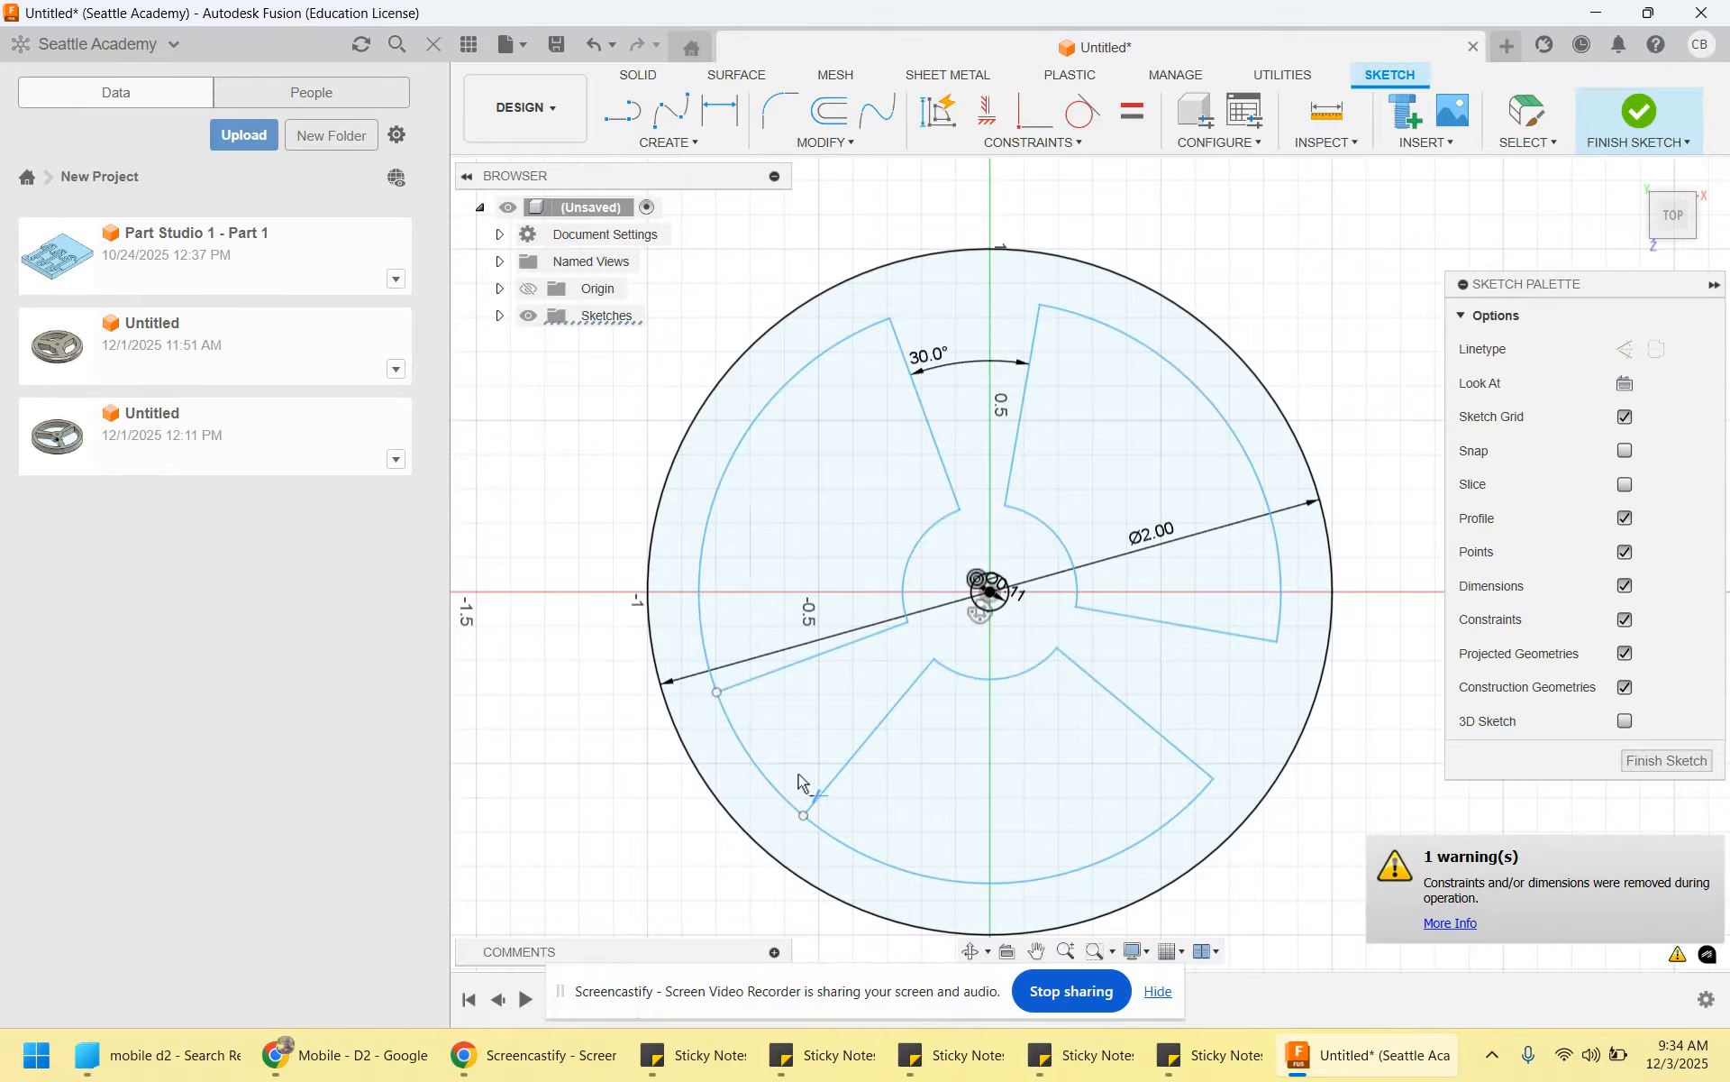
pyautogui.click(757, 762)
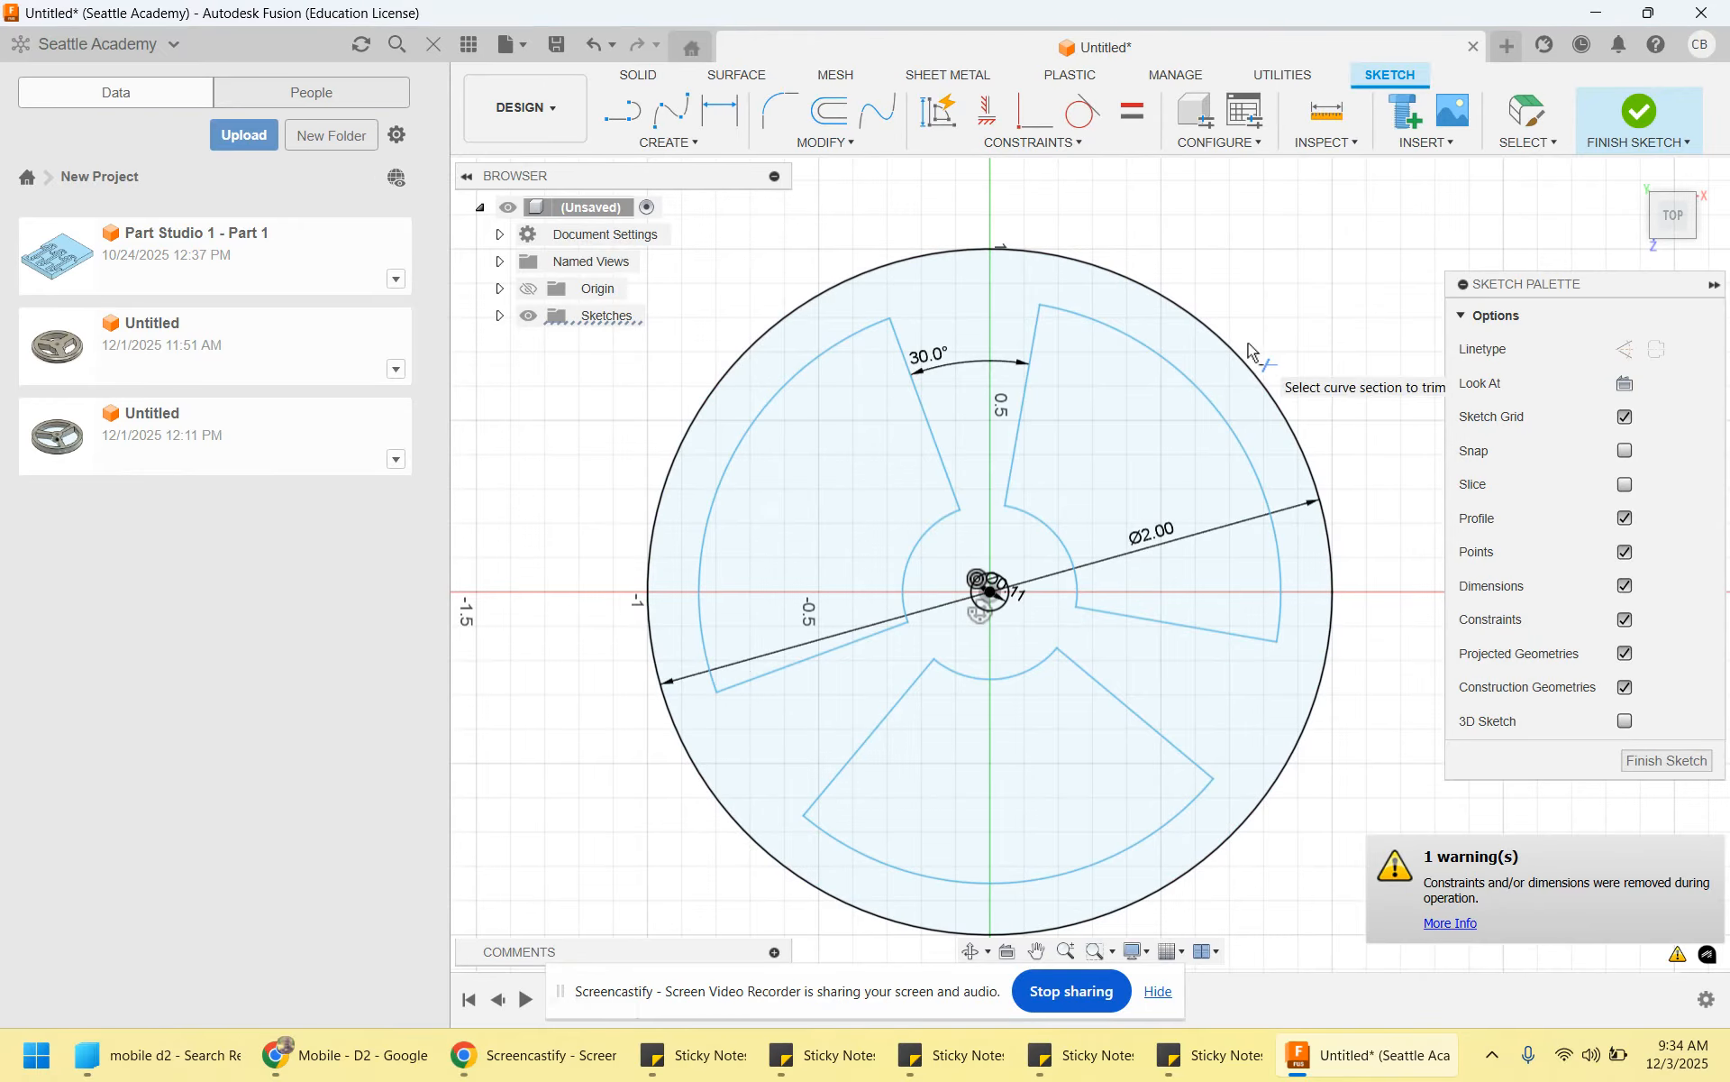
pyautogui.click(1670, 762)
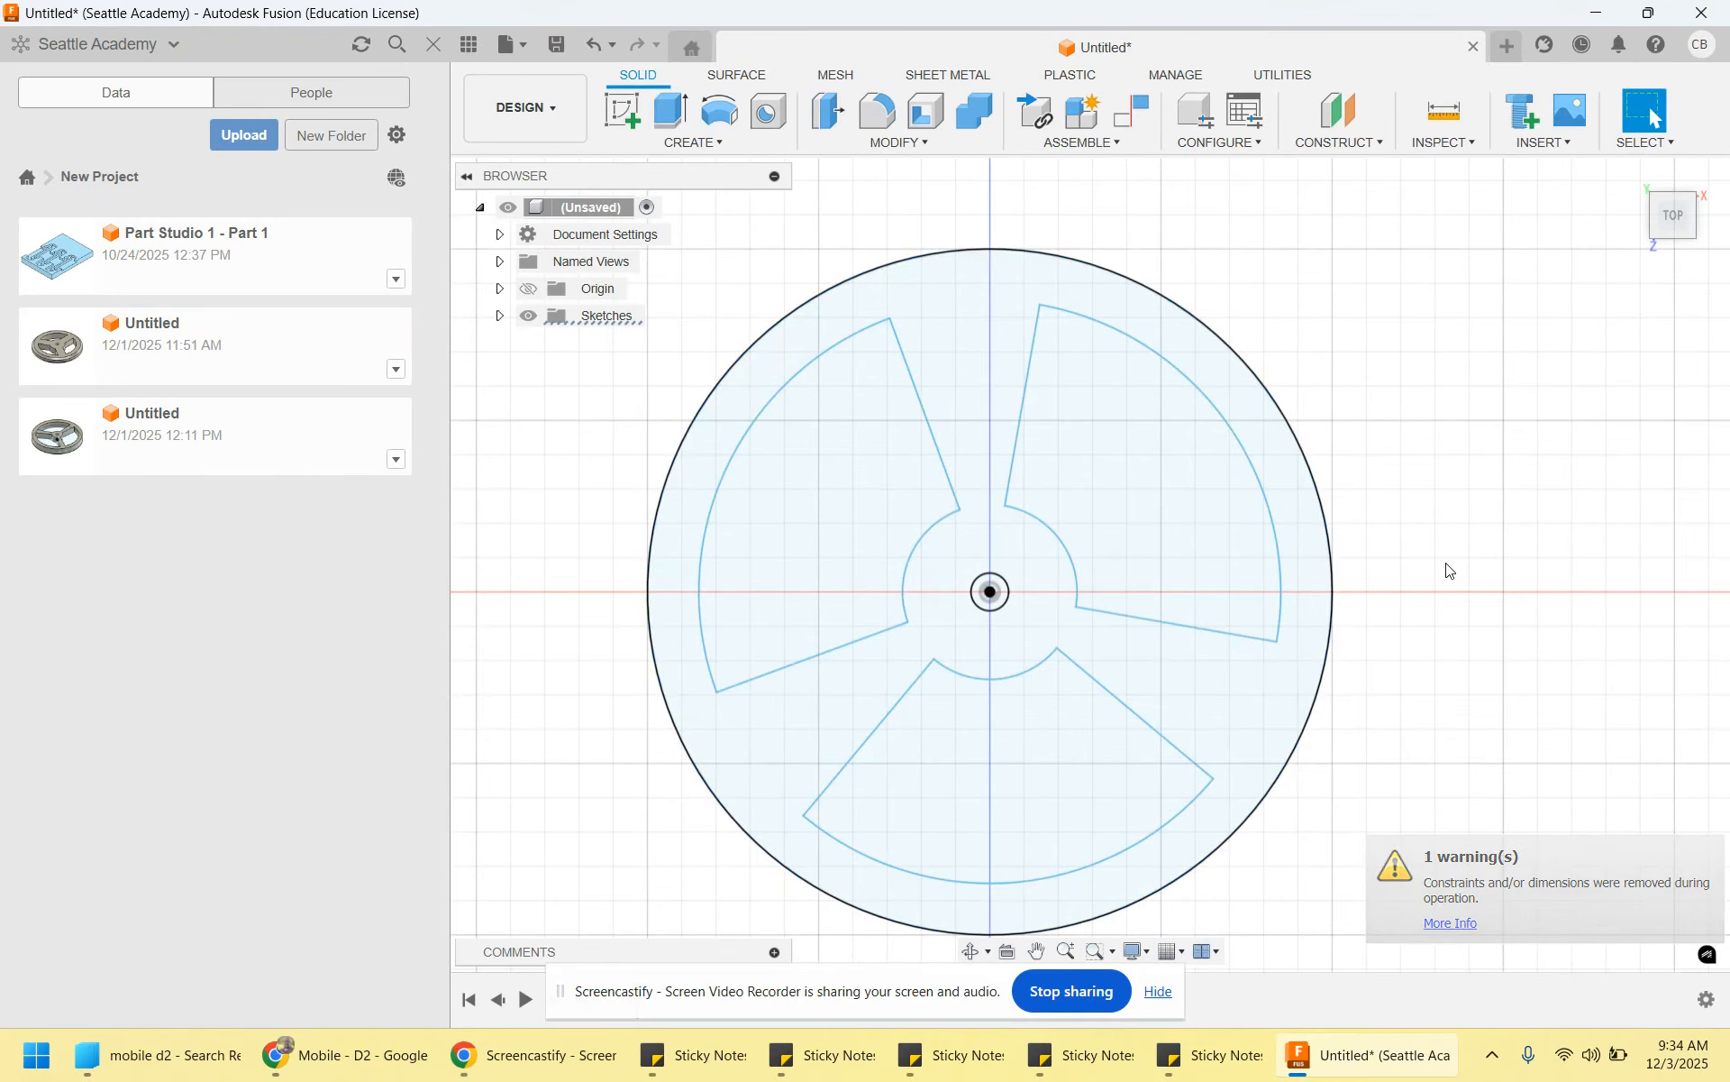
# Extrude the wheel profile of rim, spokes and hub 0.25 in as a new body, leaving the centre hole and openings empty
pyautogui.moveTo(1448, 571); pyautogui.dragTo(1477, 510, button='middle')
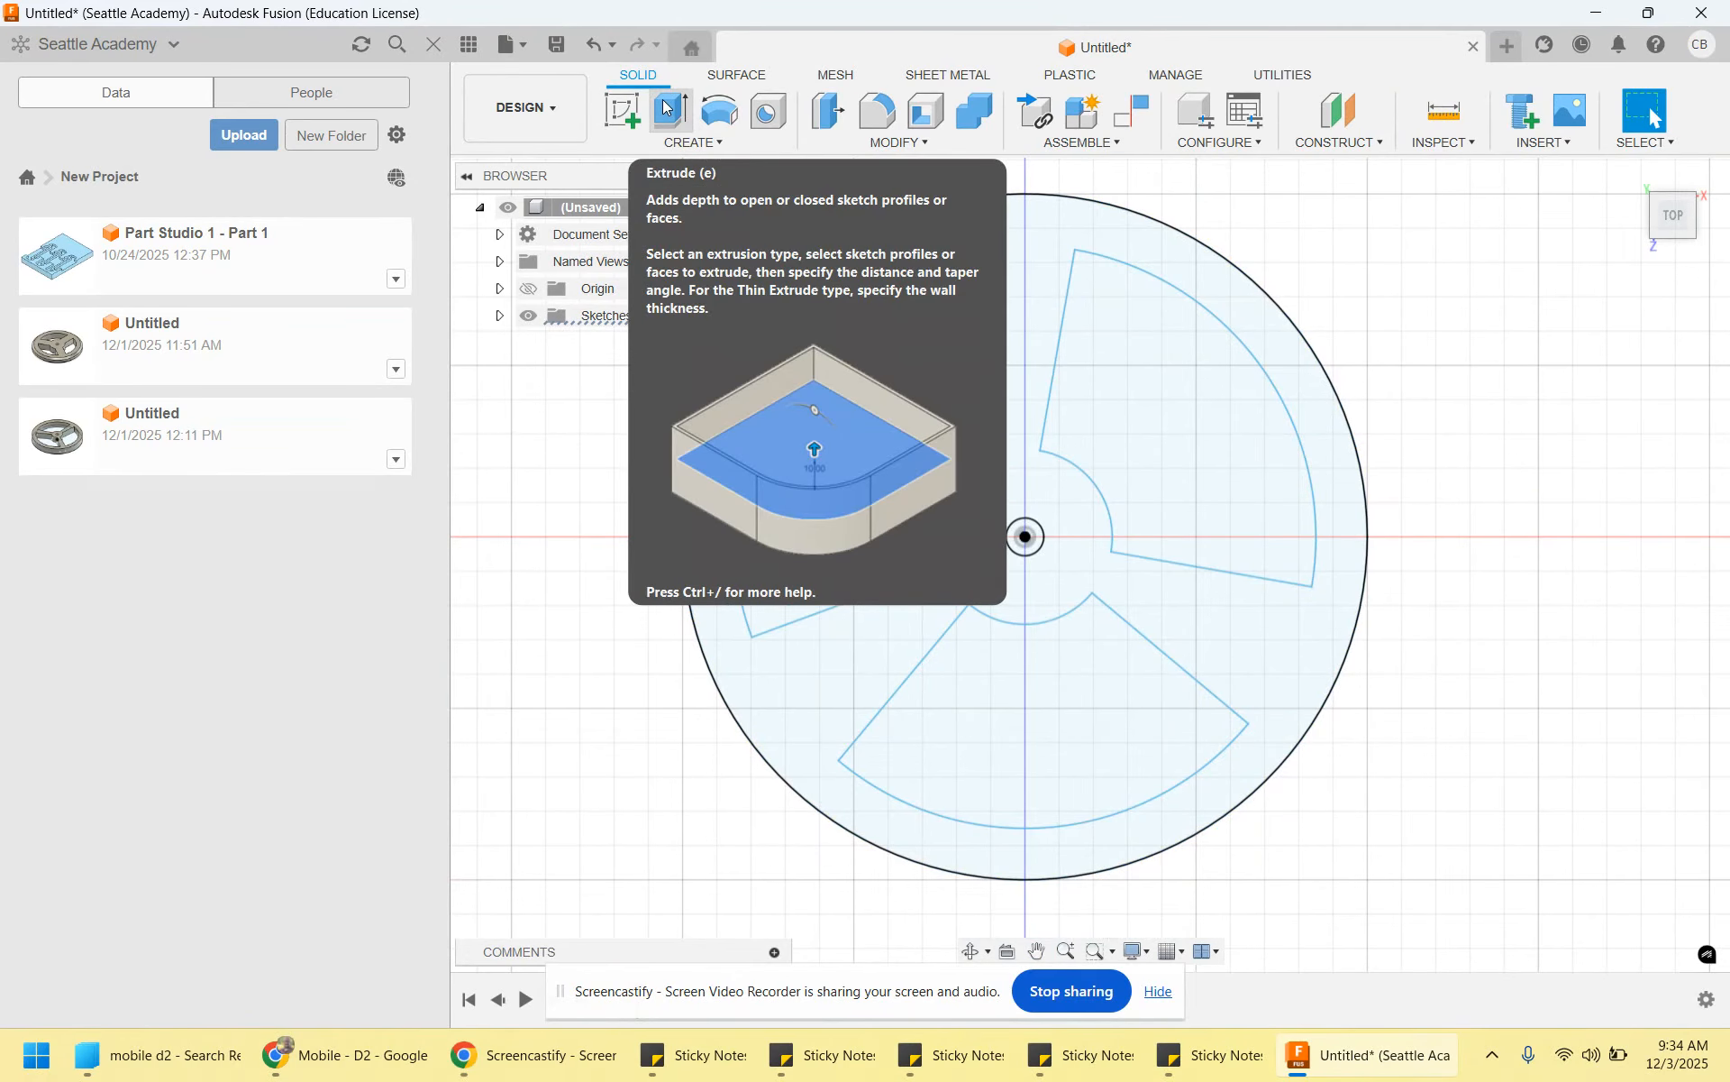
pyautogui.click(663, 114)
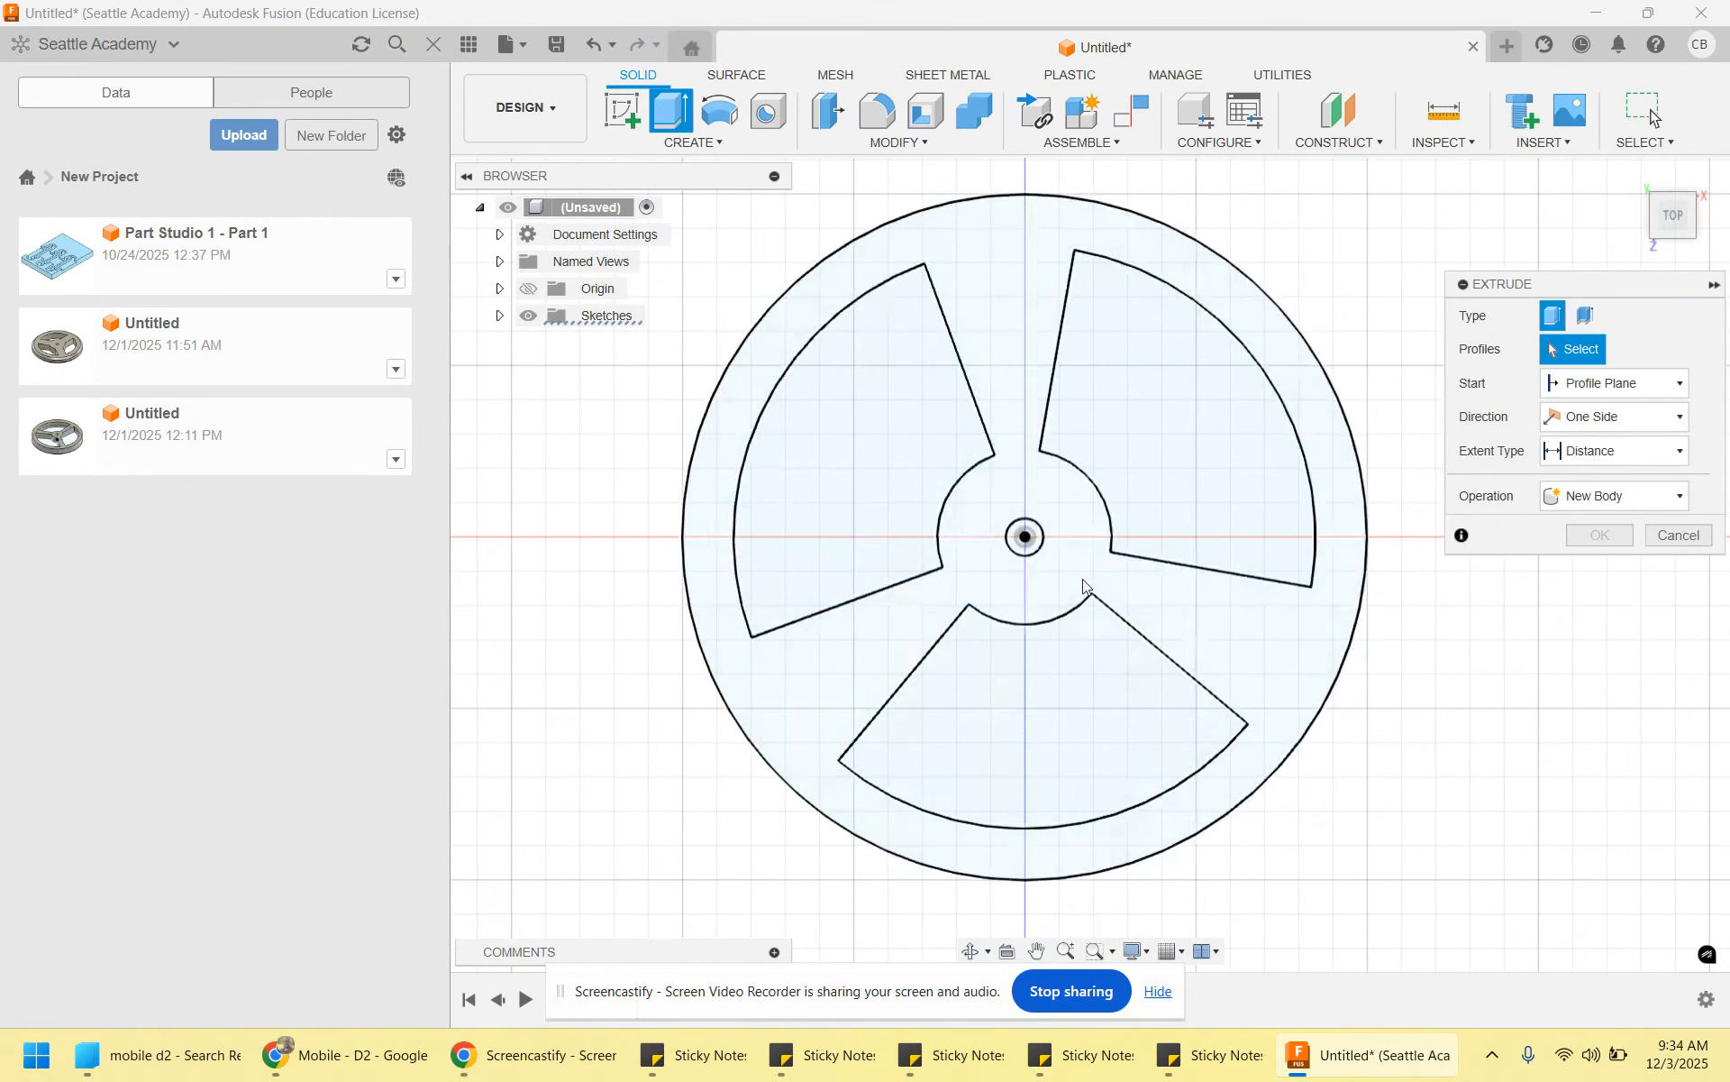
pyautogui.click(1070, 548)
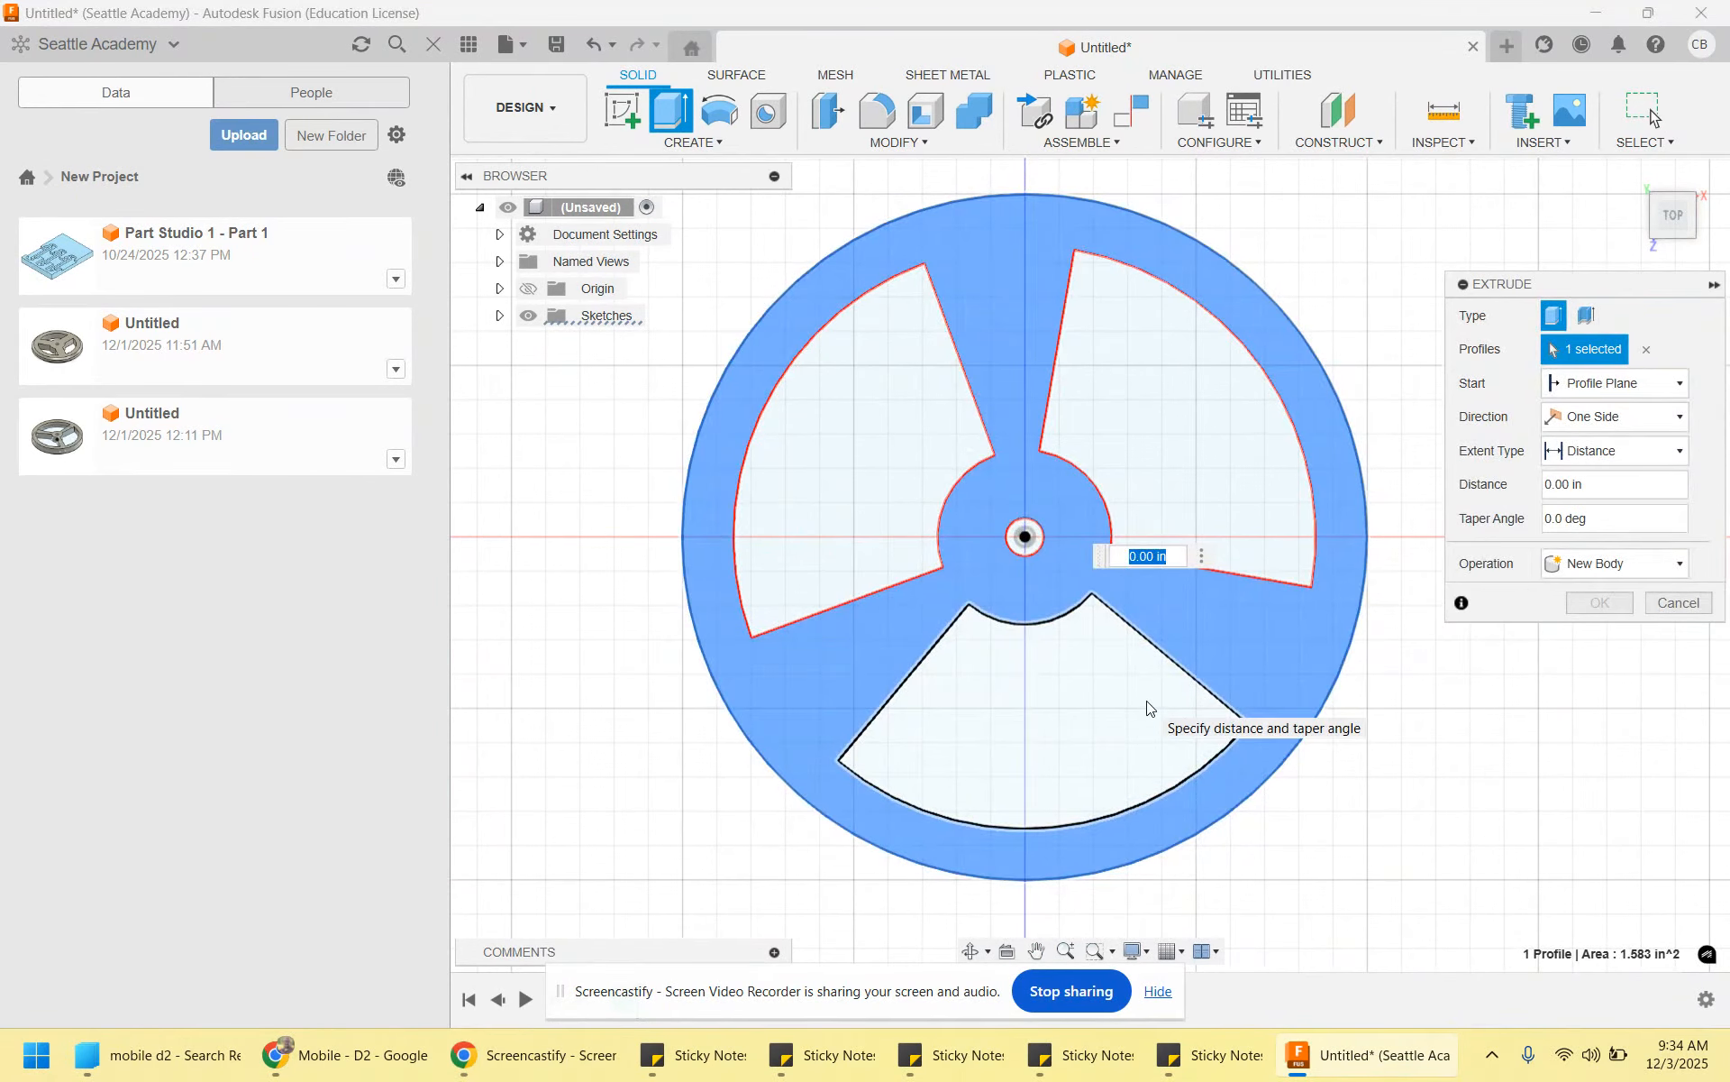
pyautogui.write('.25')
pyautogui.press('Return')
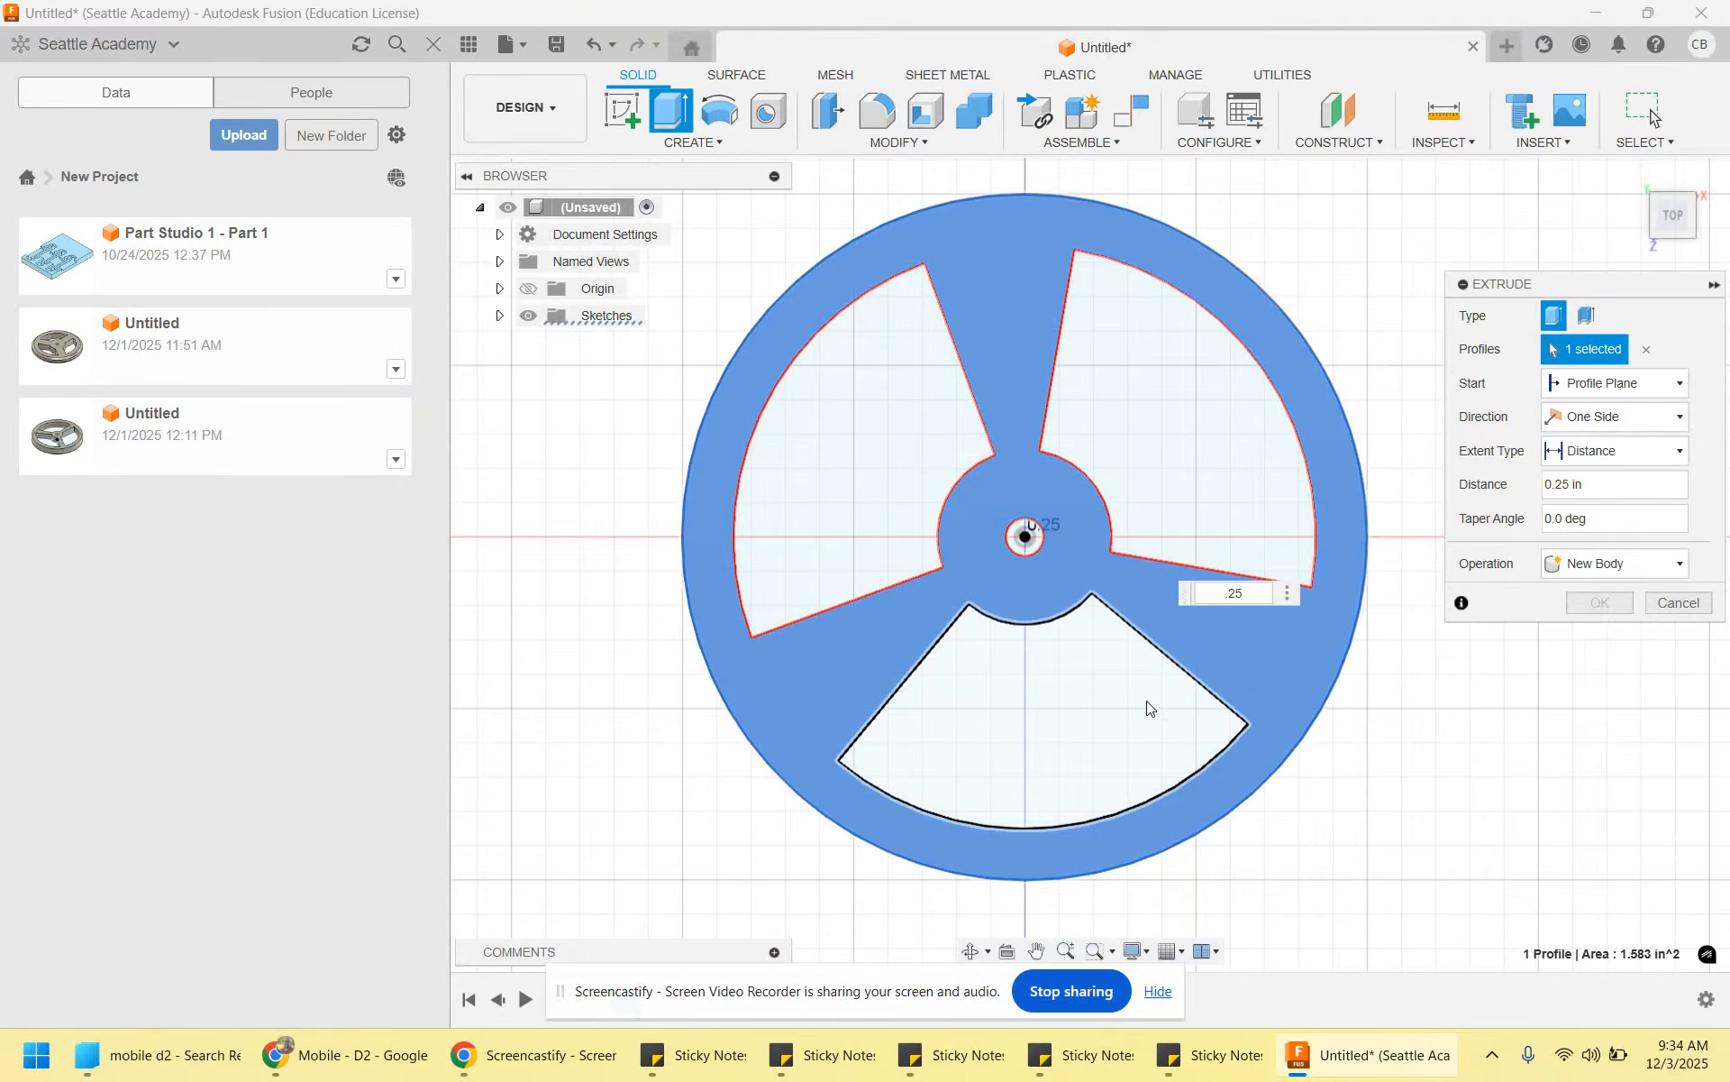
pyautogui.press('Return')
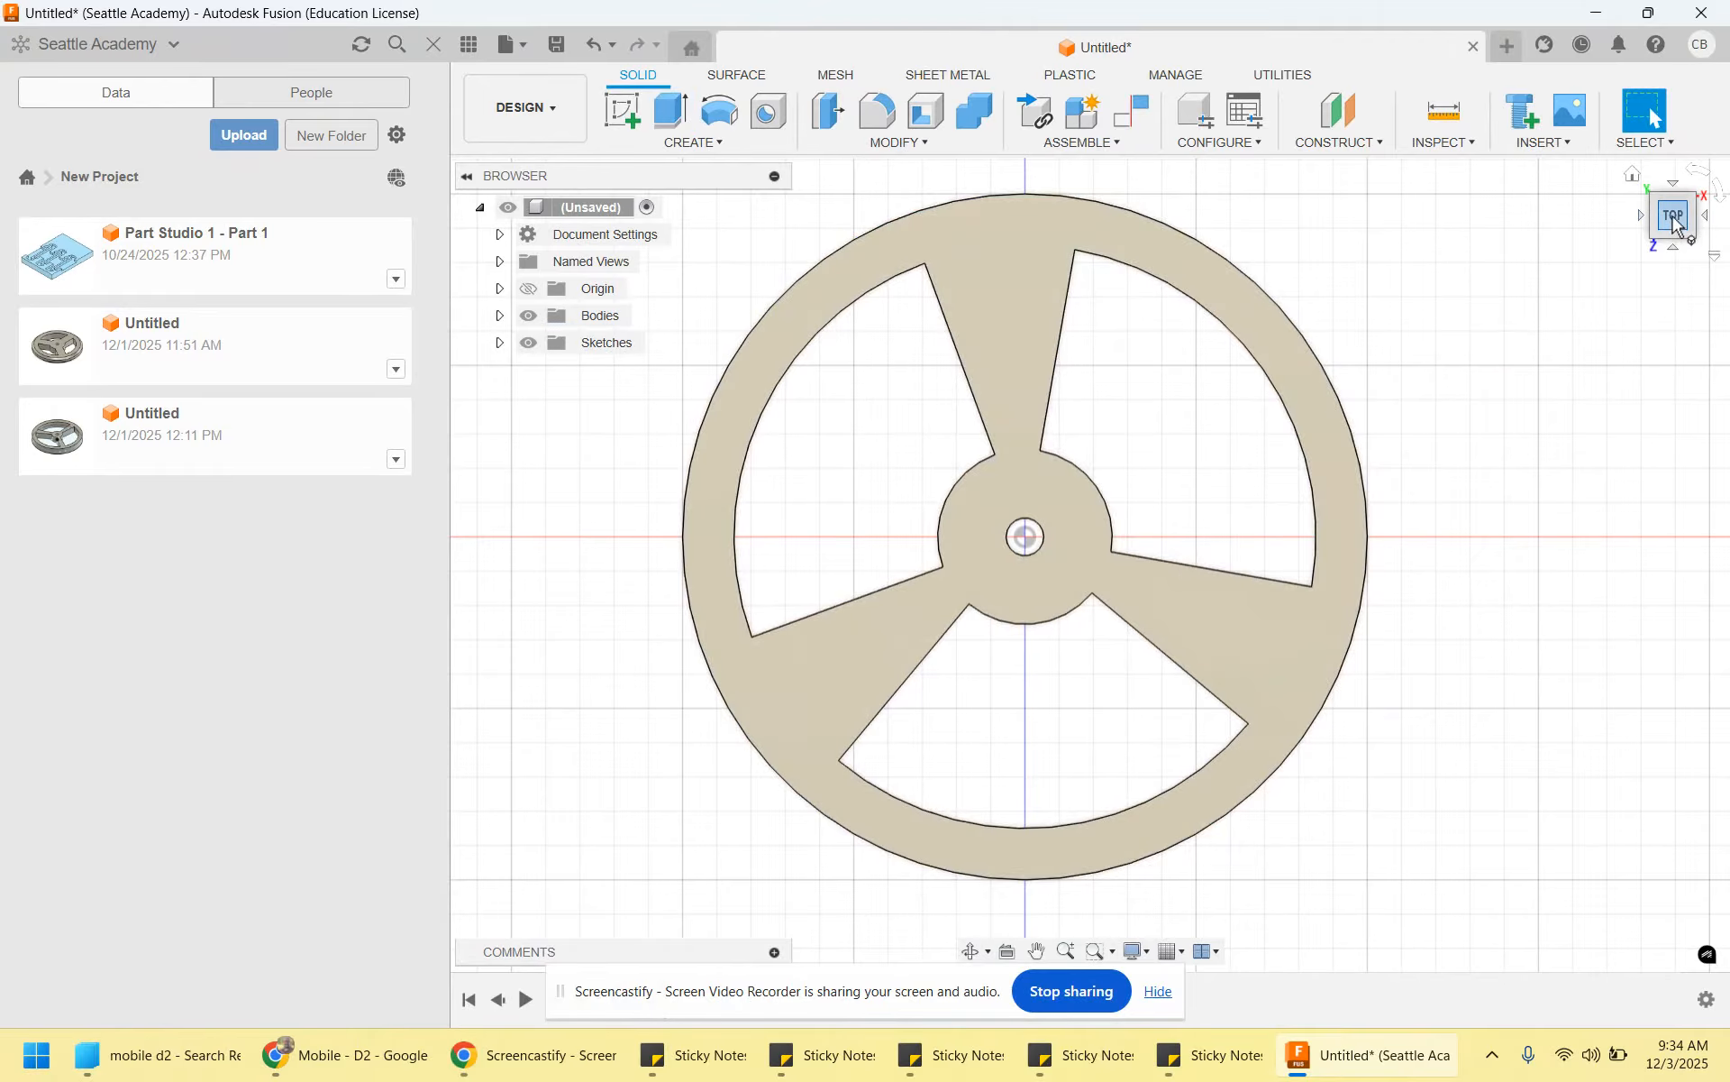
# Chamfer the front and back outer rim edges of the wheel with an equal distance of 0.05 in
pyautogui.click(1673, 228)
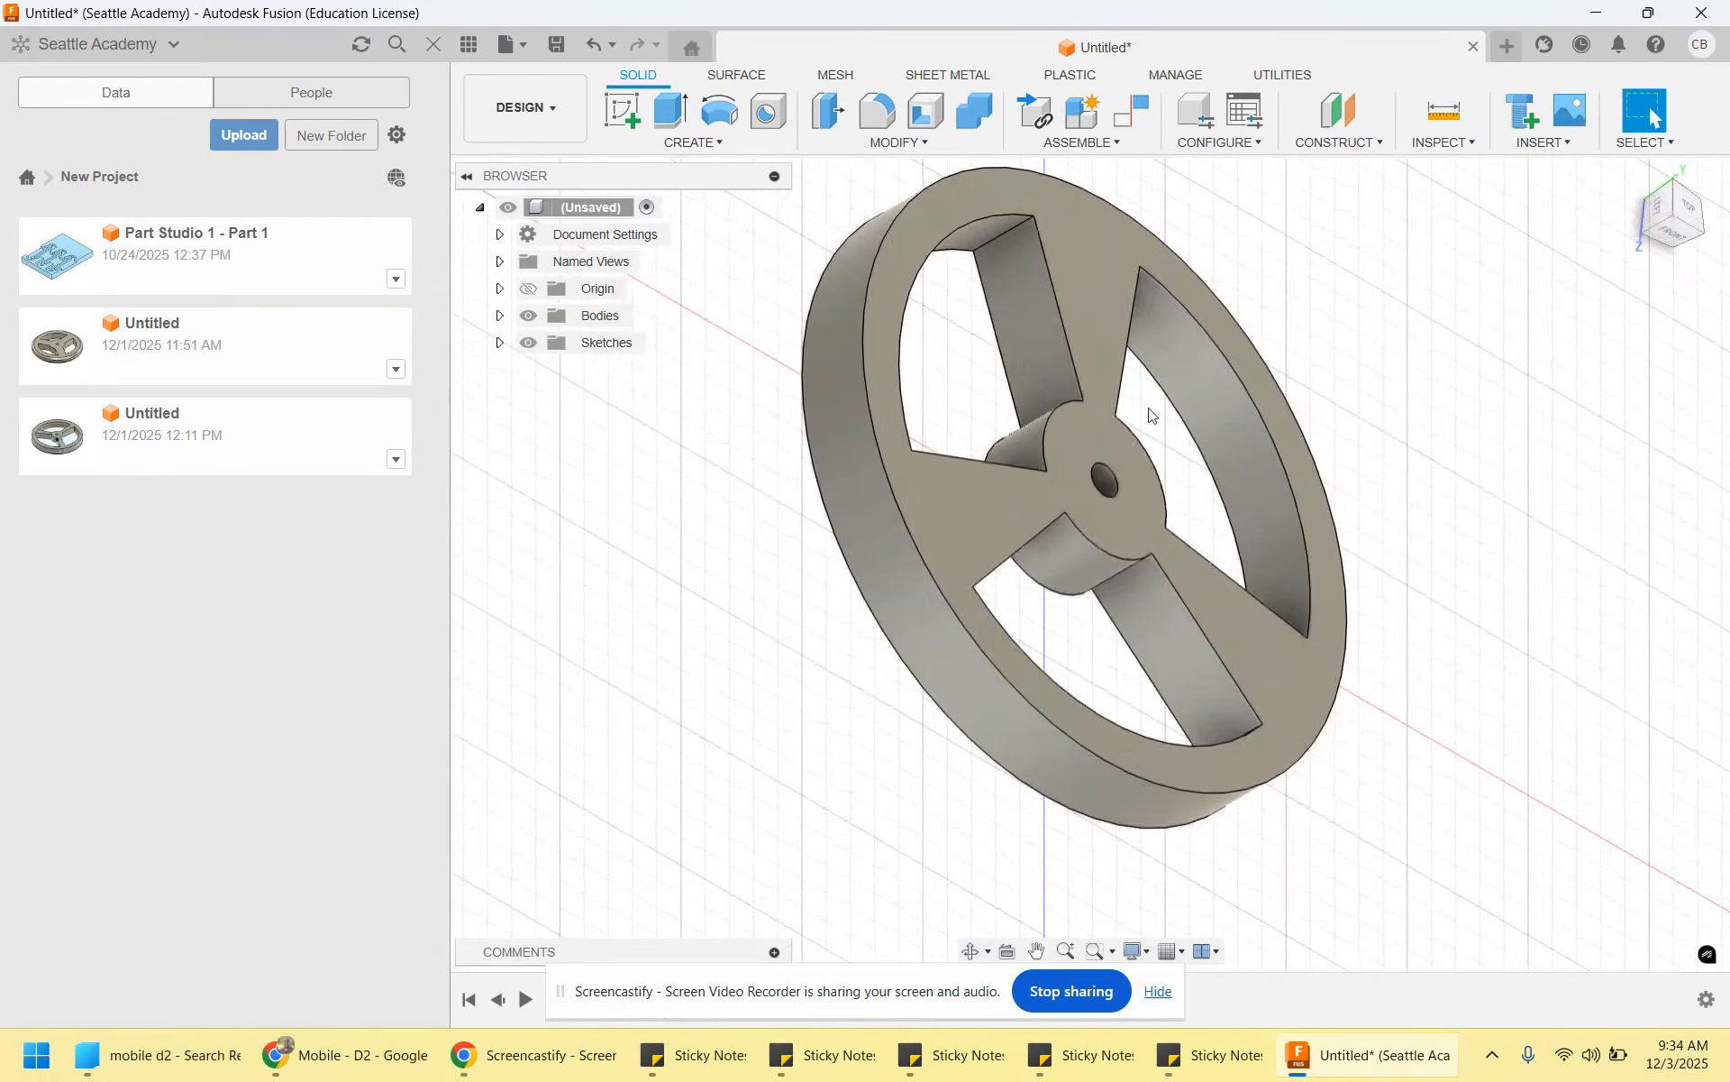
pyautogui.moveTo(1437, 378); pyautogui.dragTo(1282, 412, button='middle')
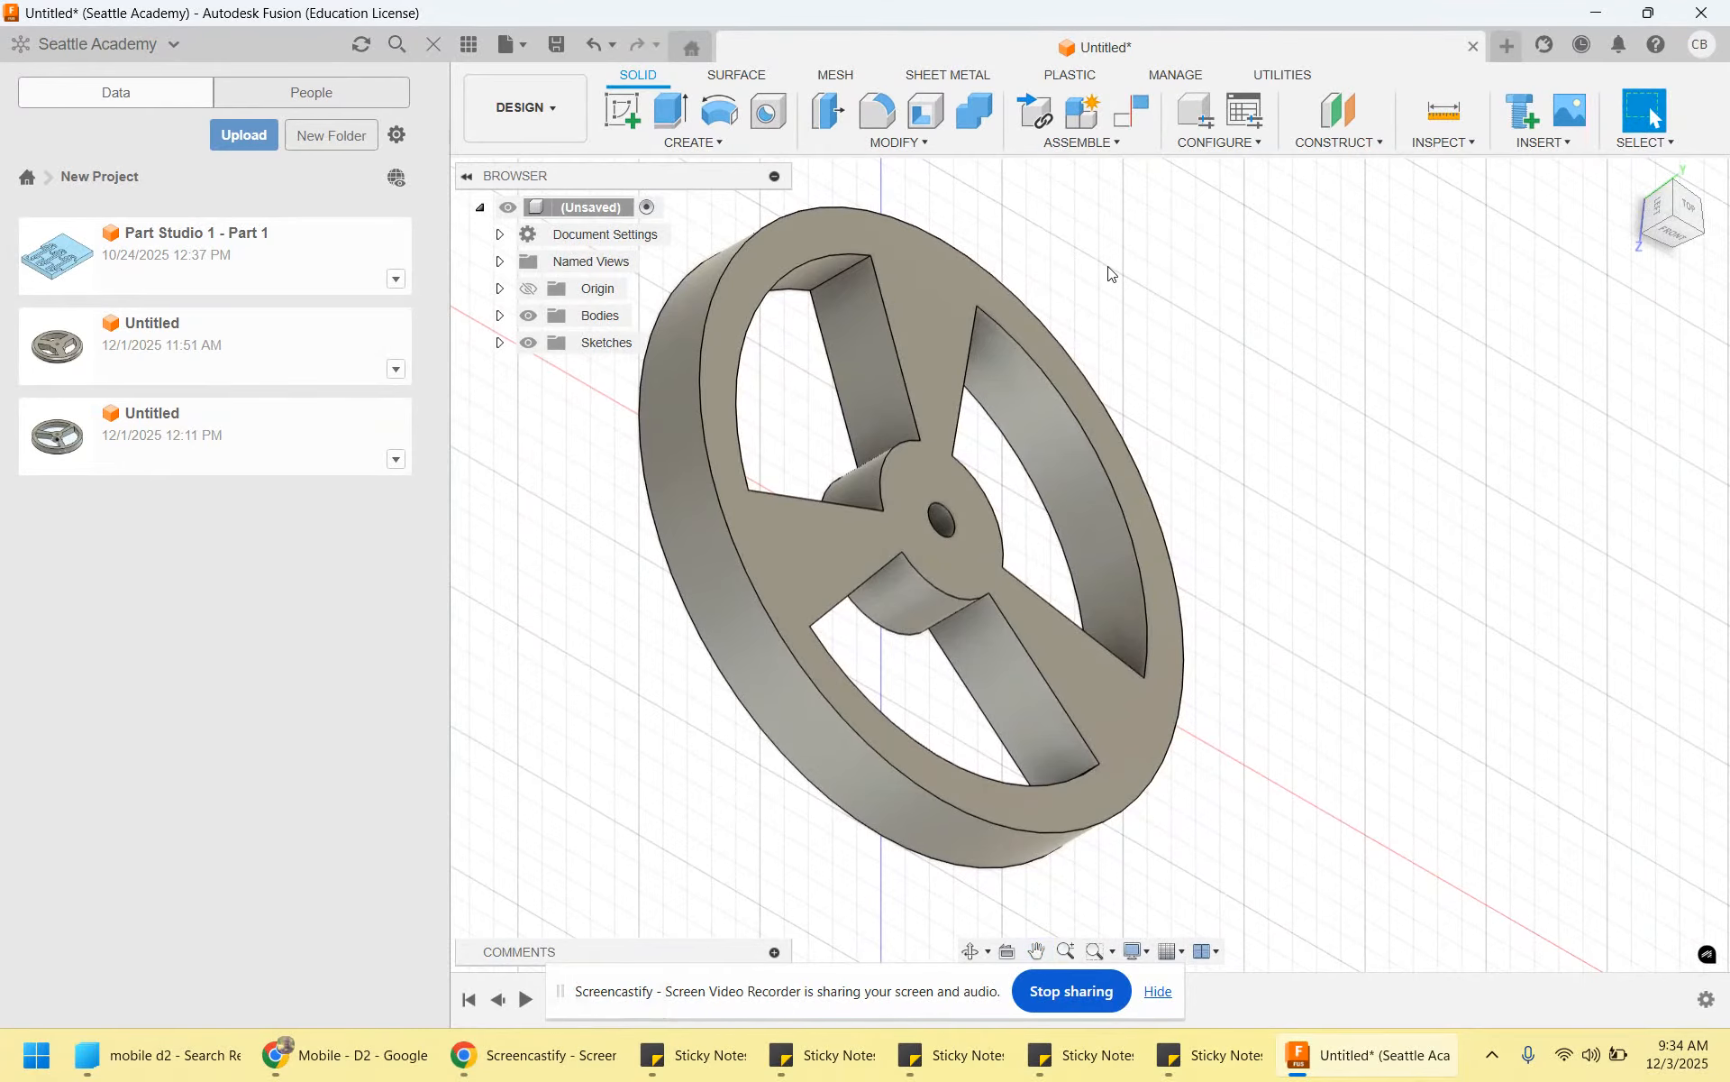
pyautogui.moveTo(1111, 274); pyautogui.dragTo(1263, 298, button='middle')
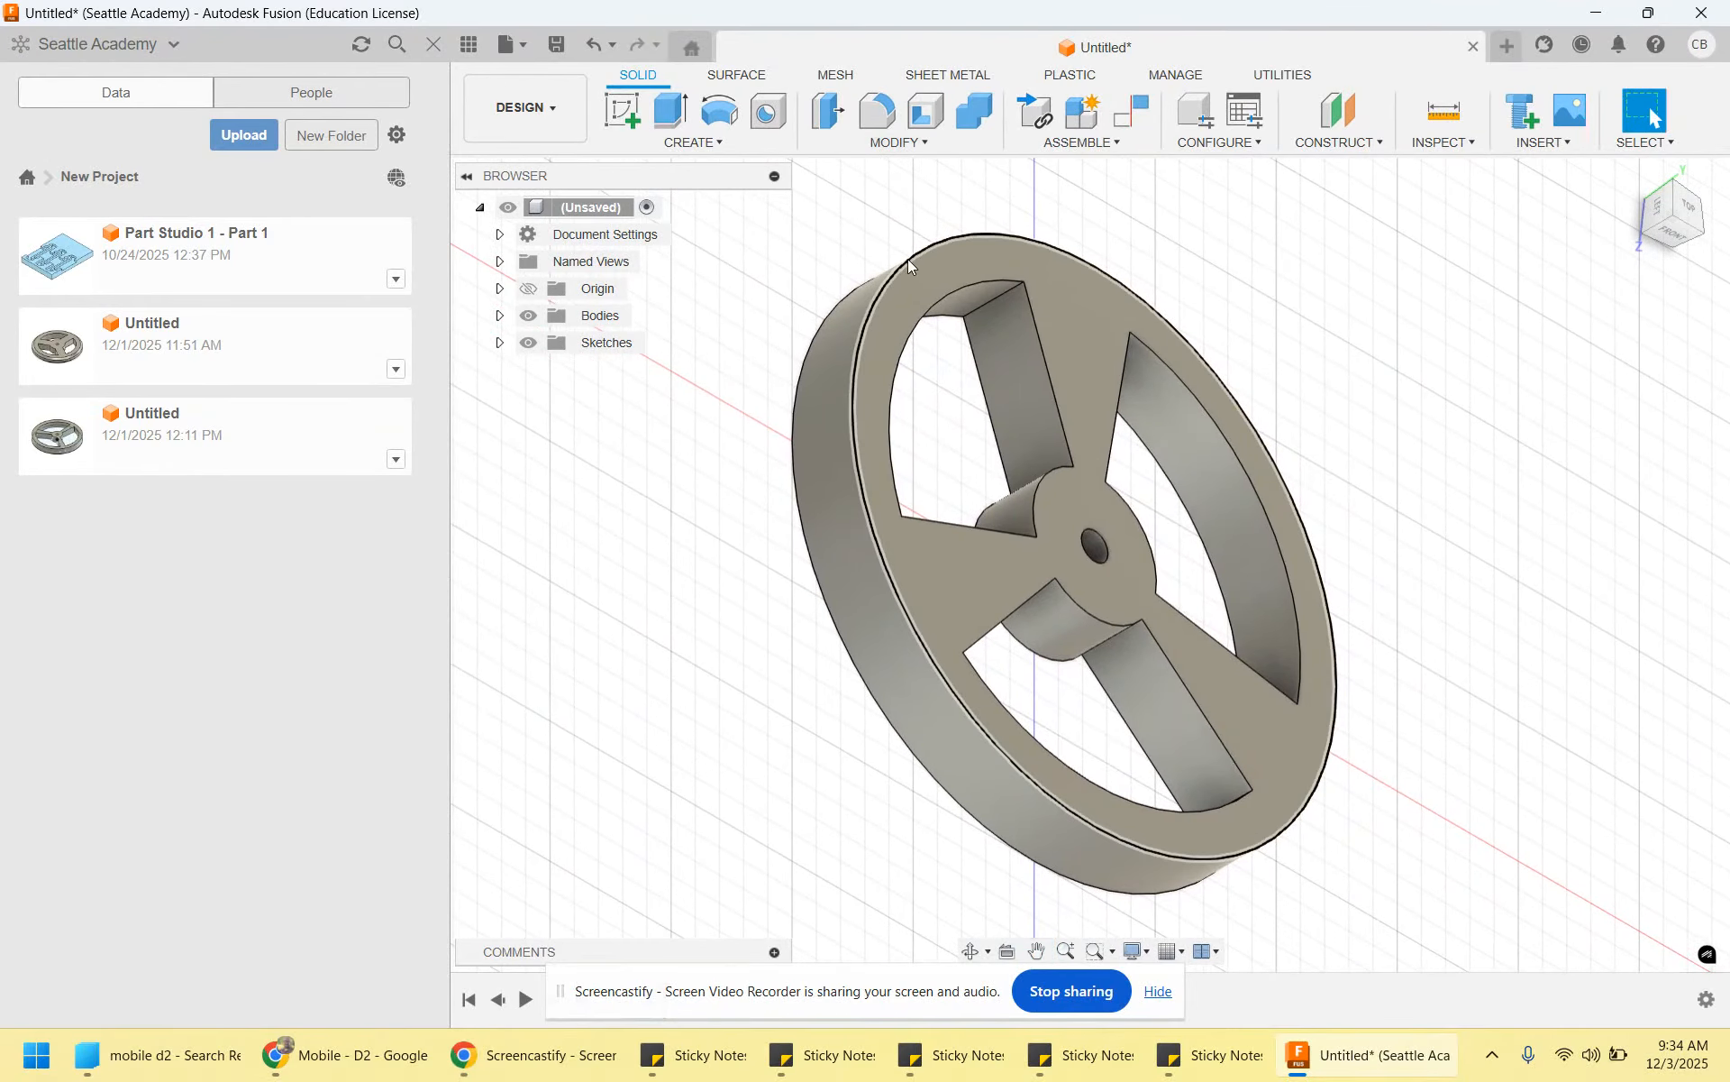
pyautogui.click(890, 144)
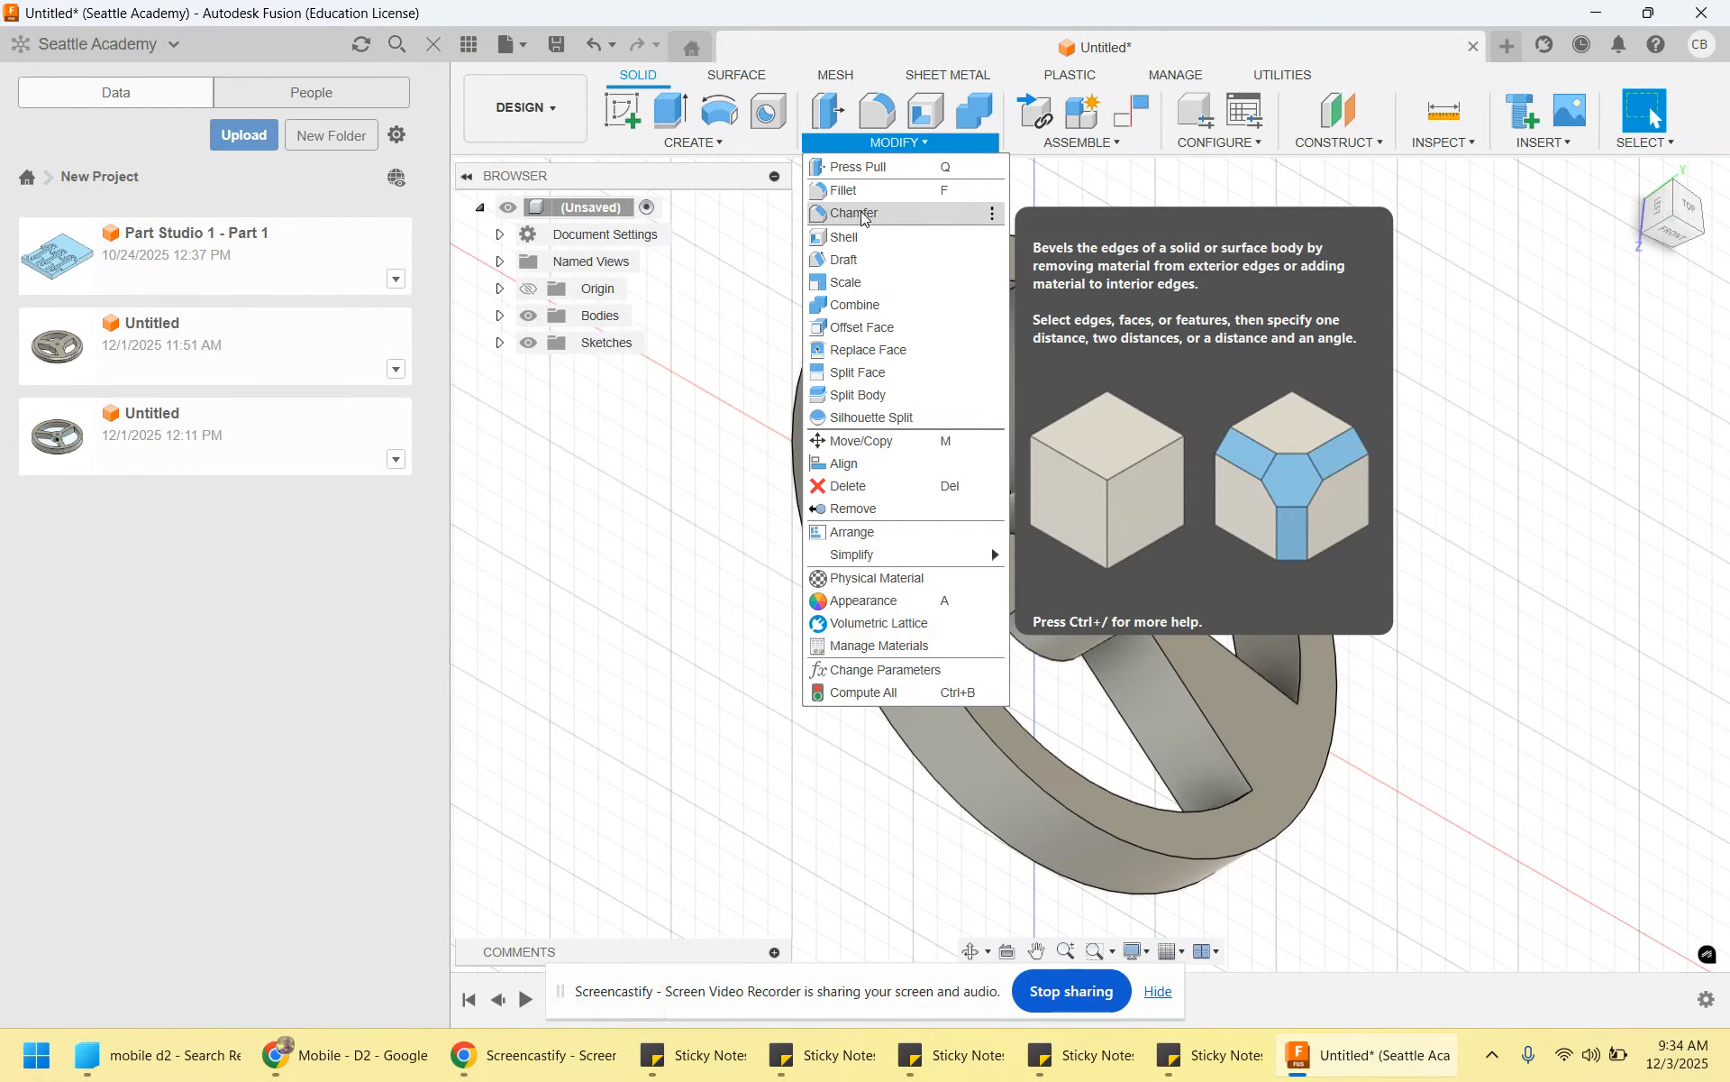
pyautogui.click(849, 213)
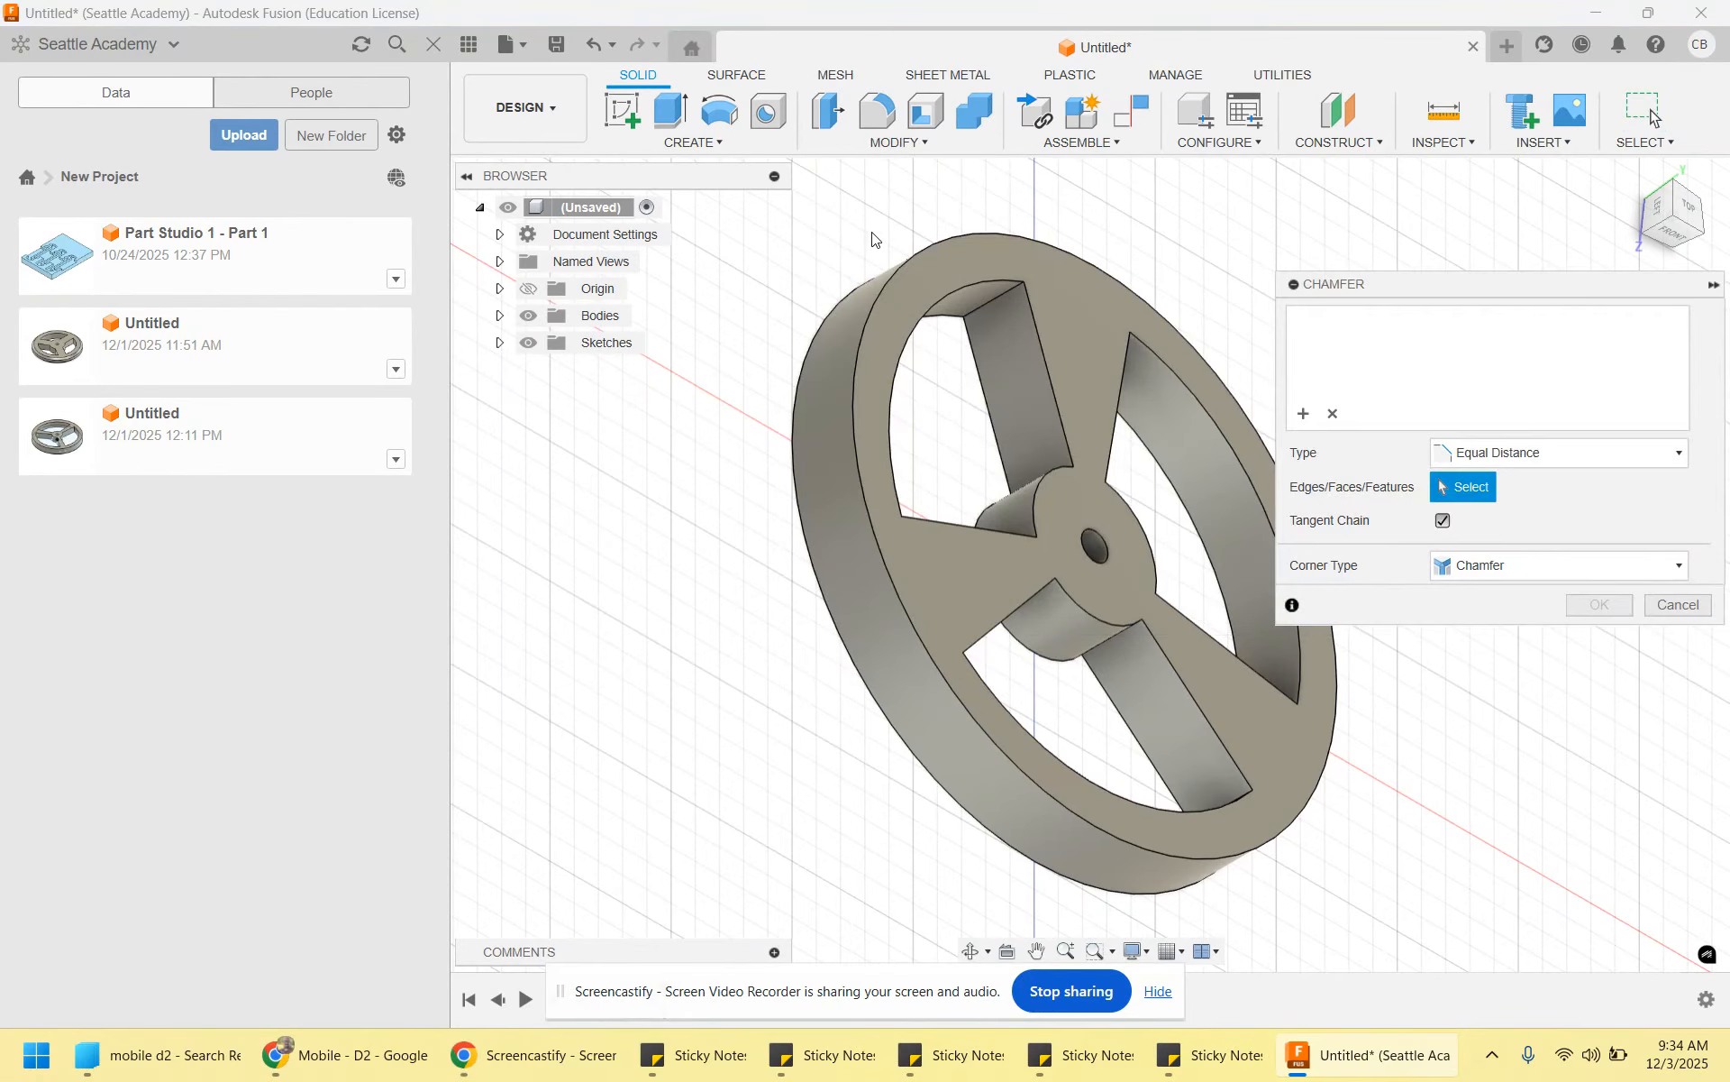
pyautogui.click(883, 295)
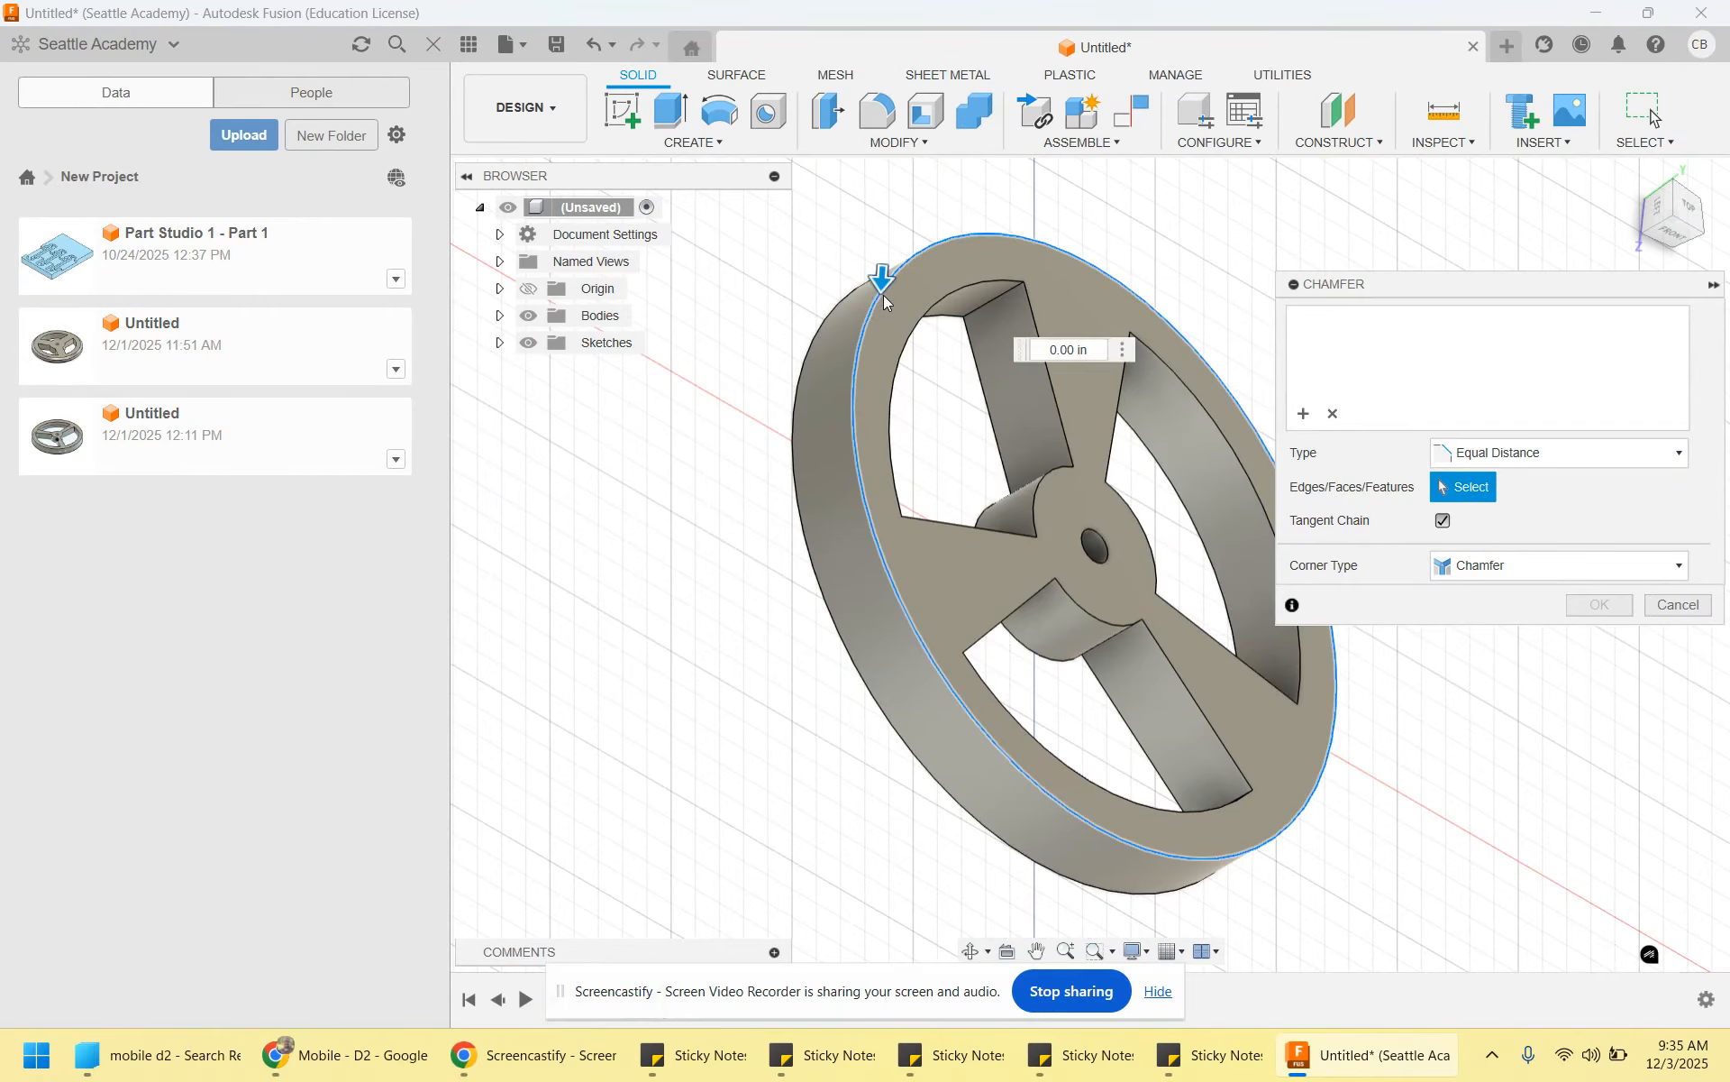
pyautogui.click(818, 333)
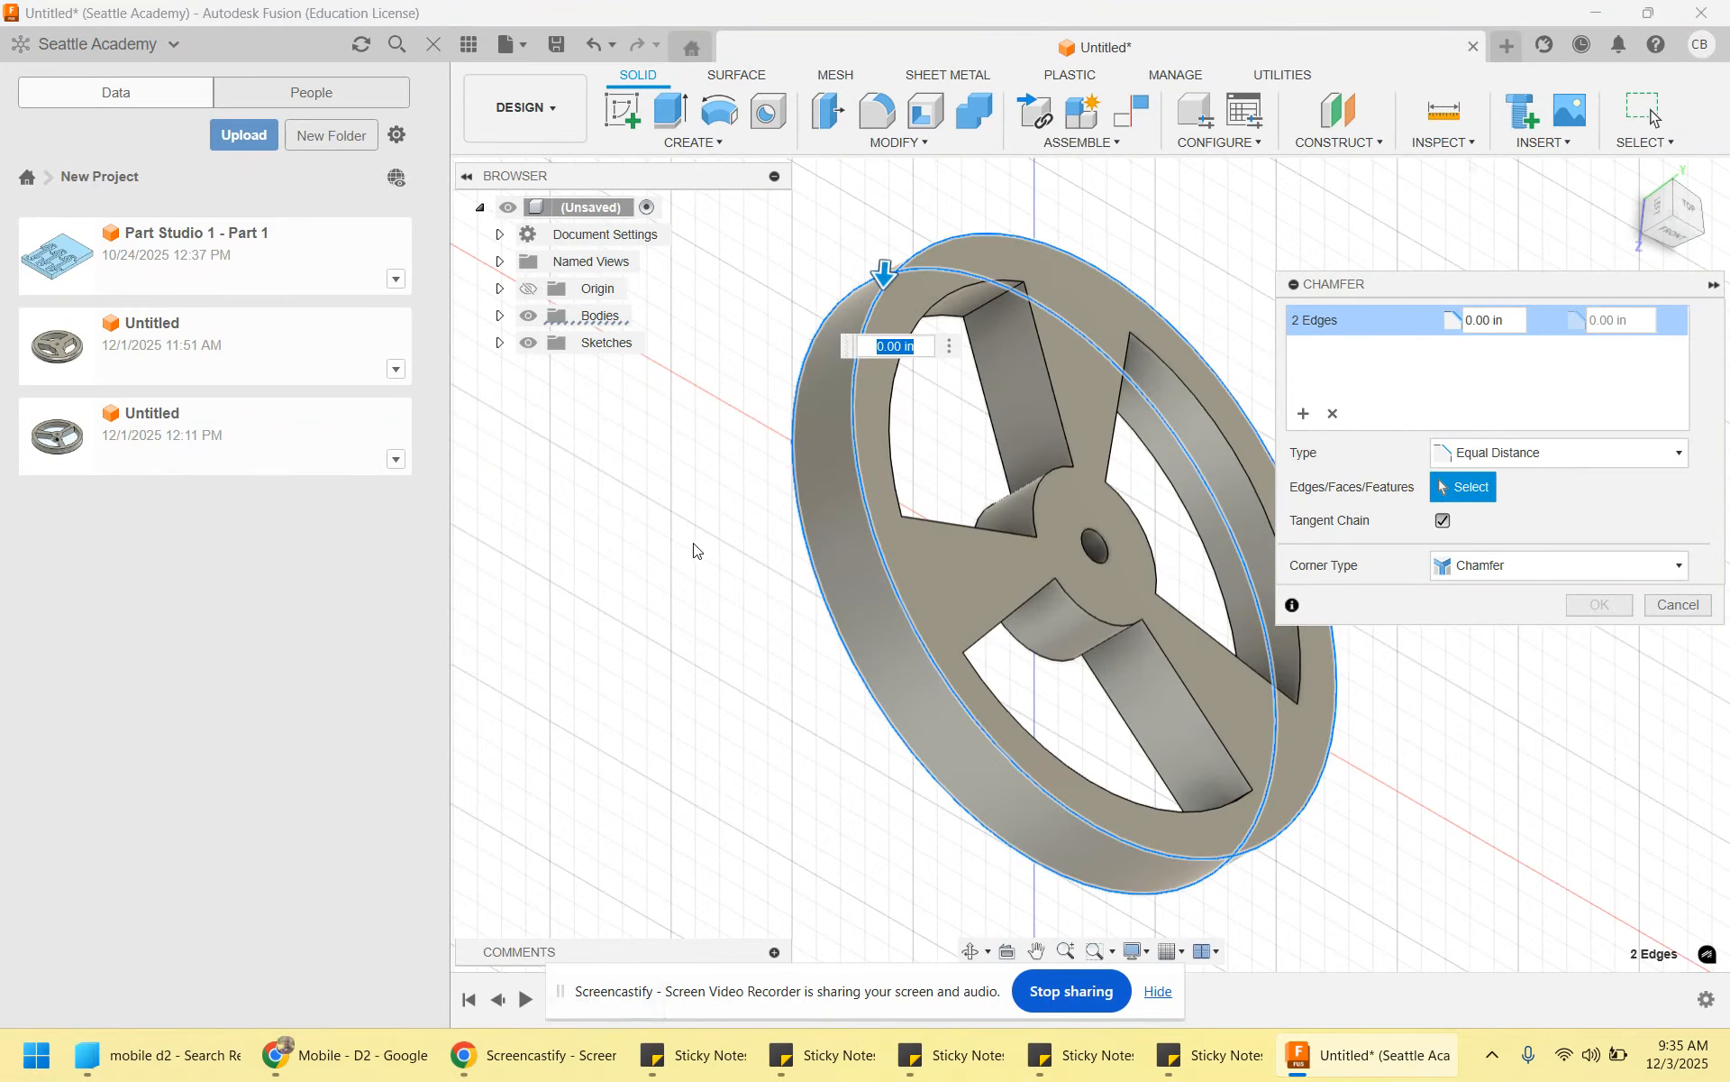
pyautogui.write('.05')
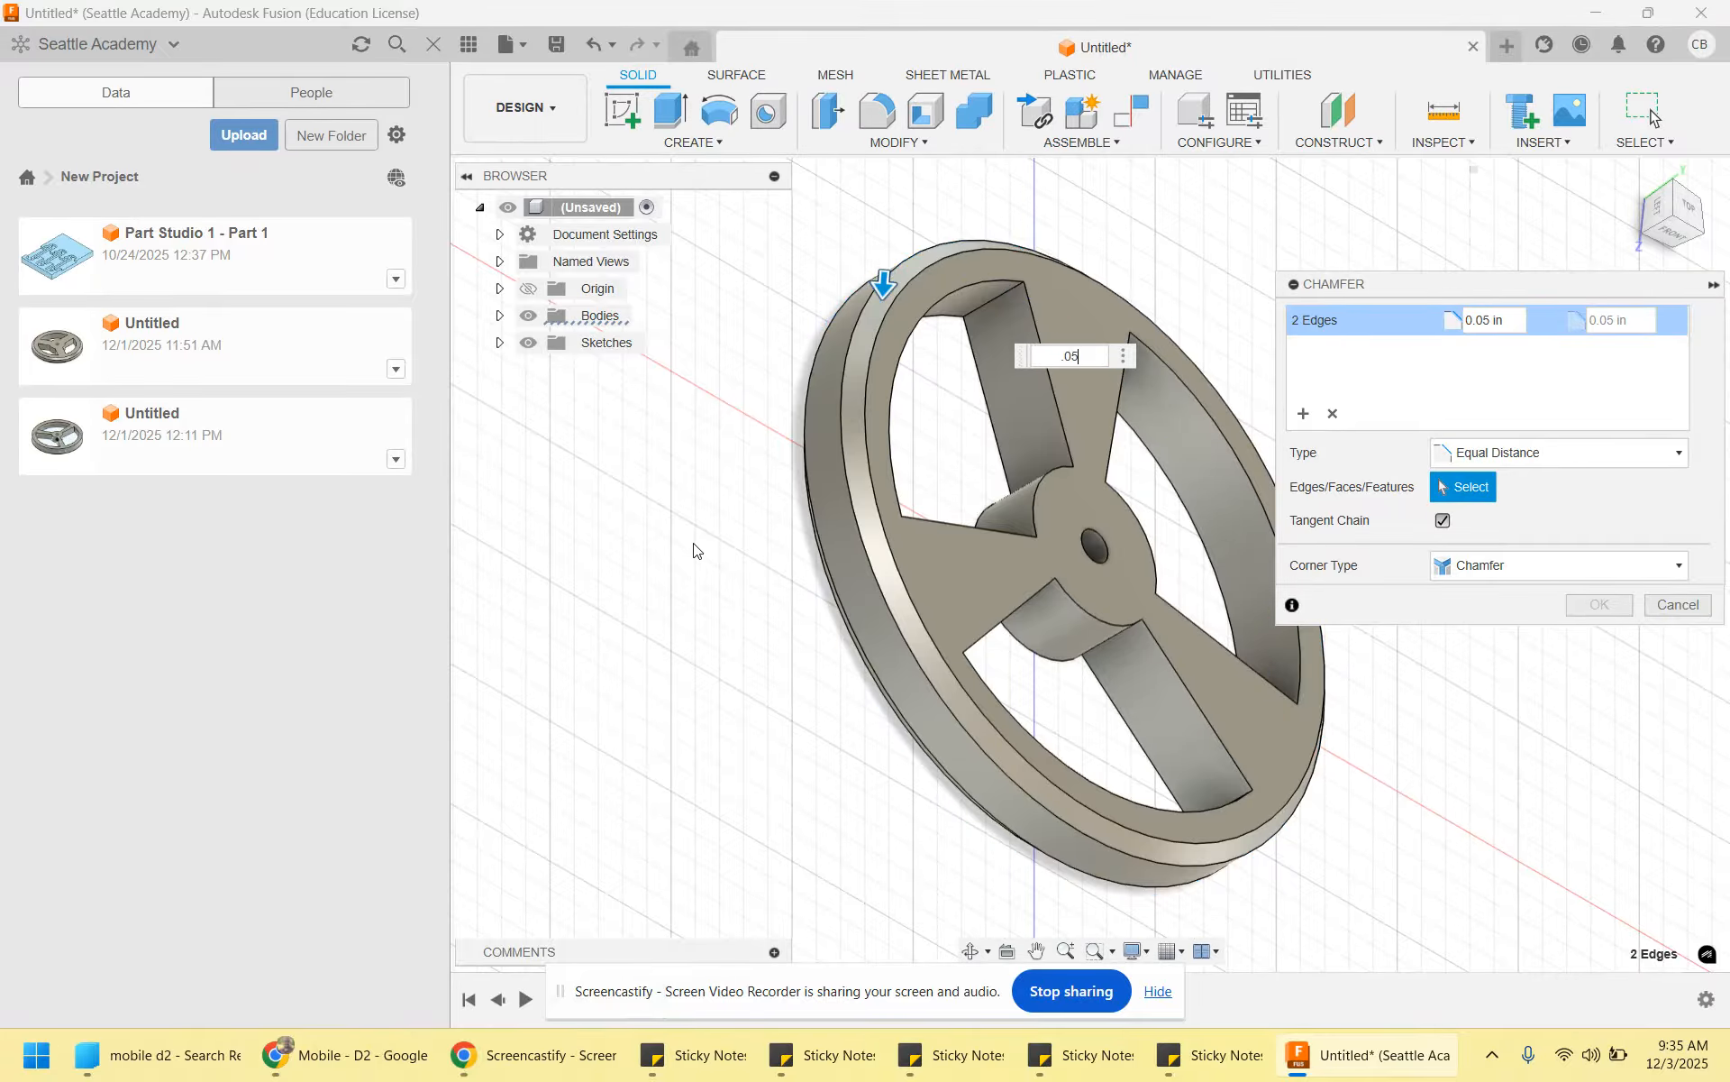
pyautogui.press('Return')
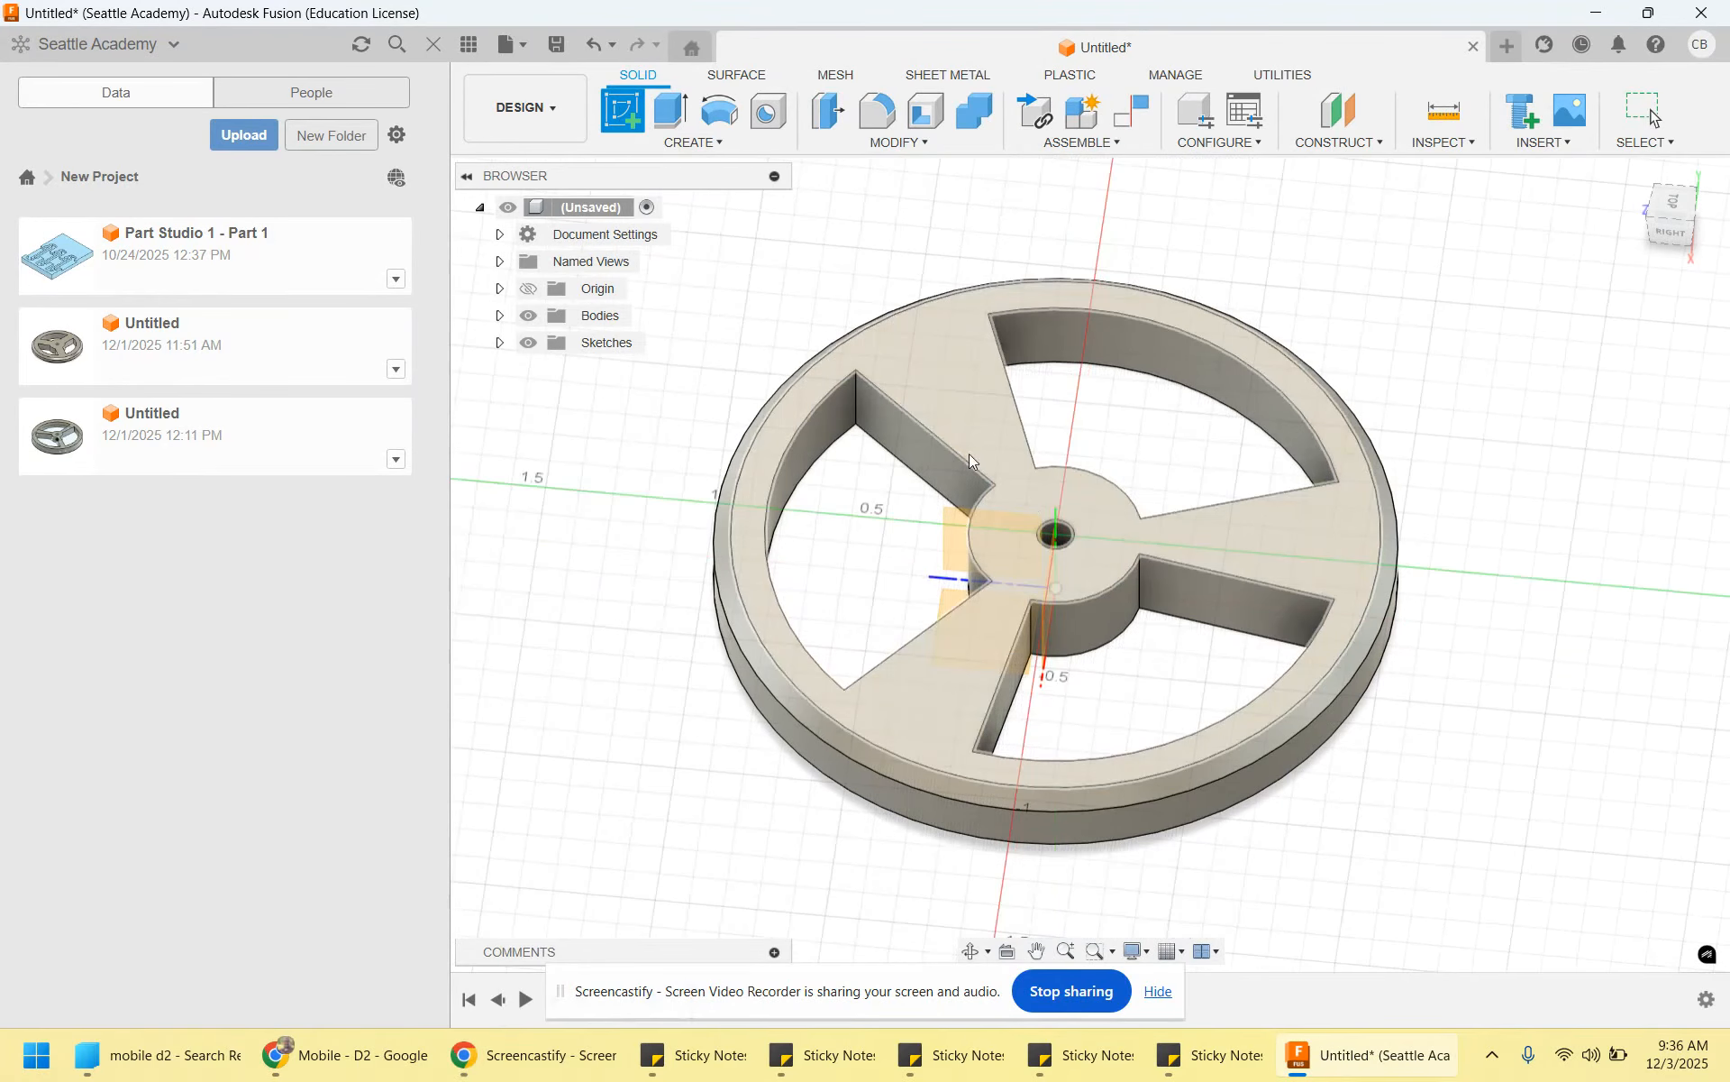
# Start a sketch on the wheel's flat face and add the text "S.L." in a frame over one spoke
pyautogui.click(929, 345)
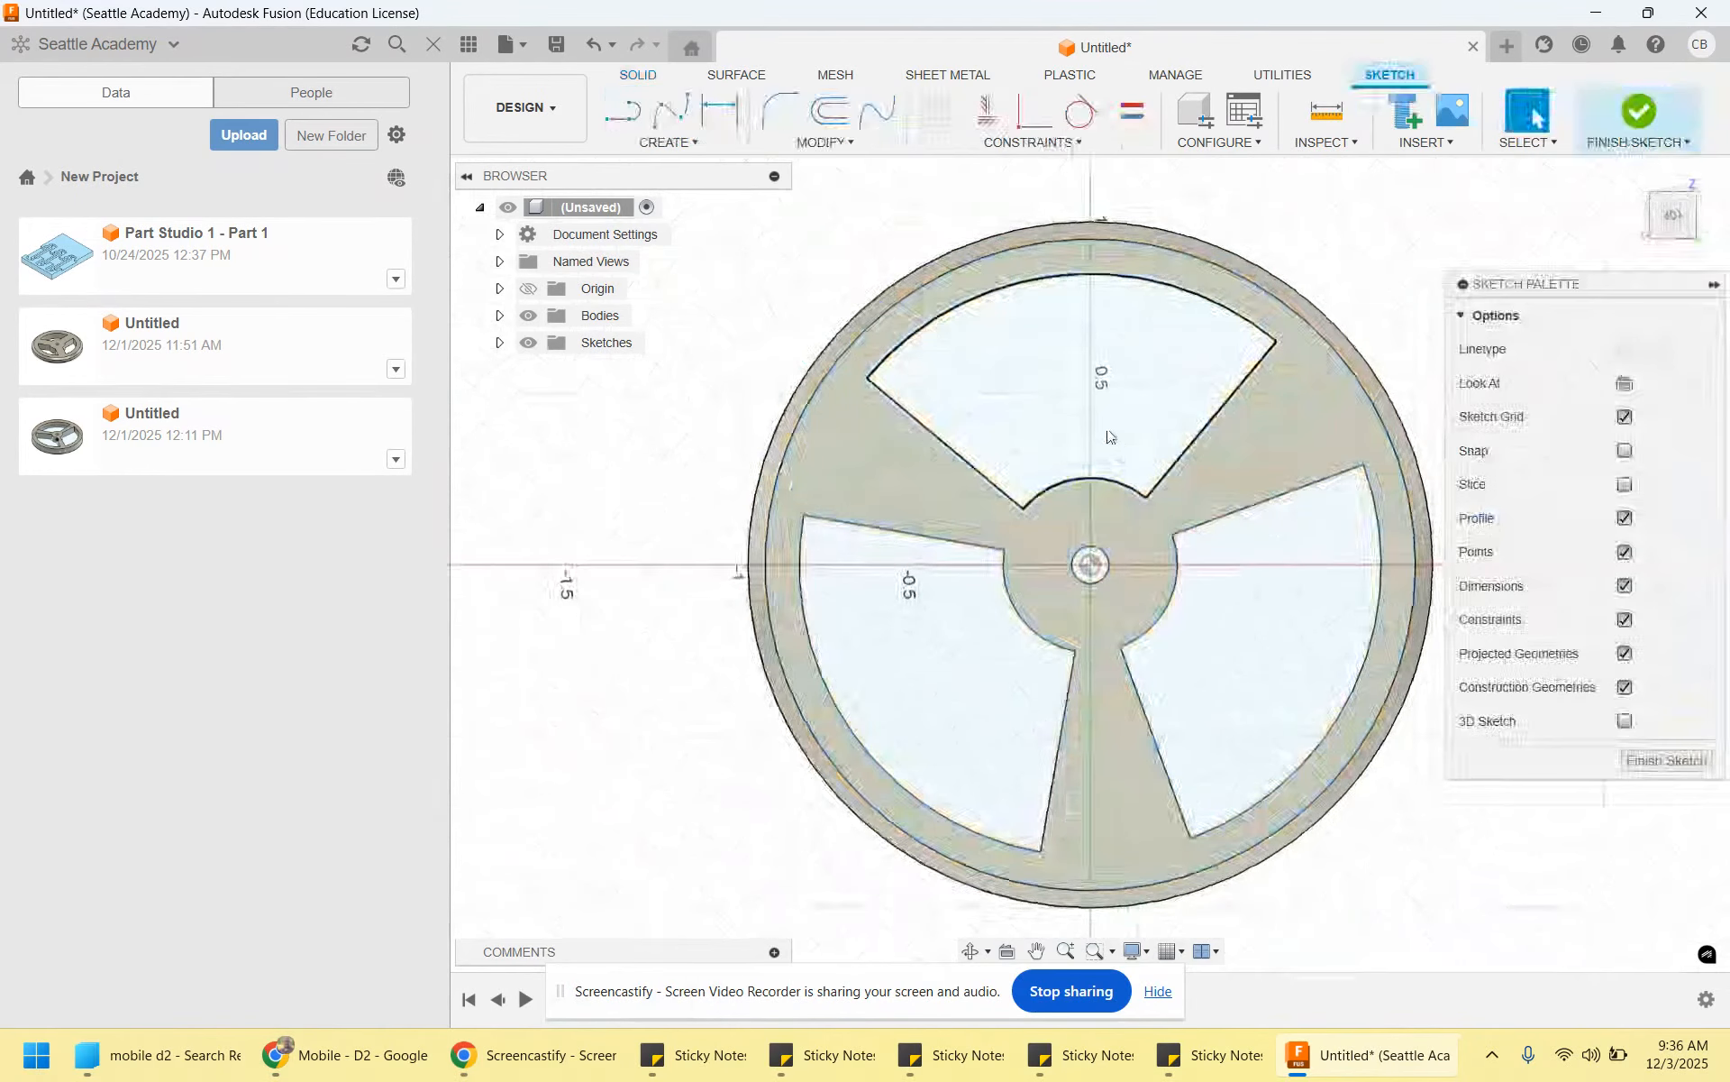
pyautogui.click(667, 142)
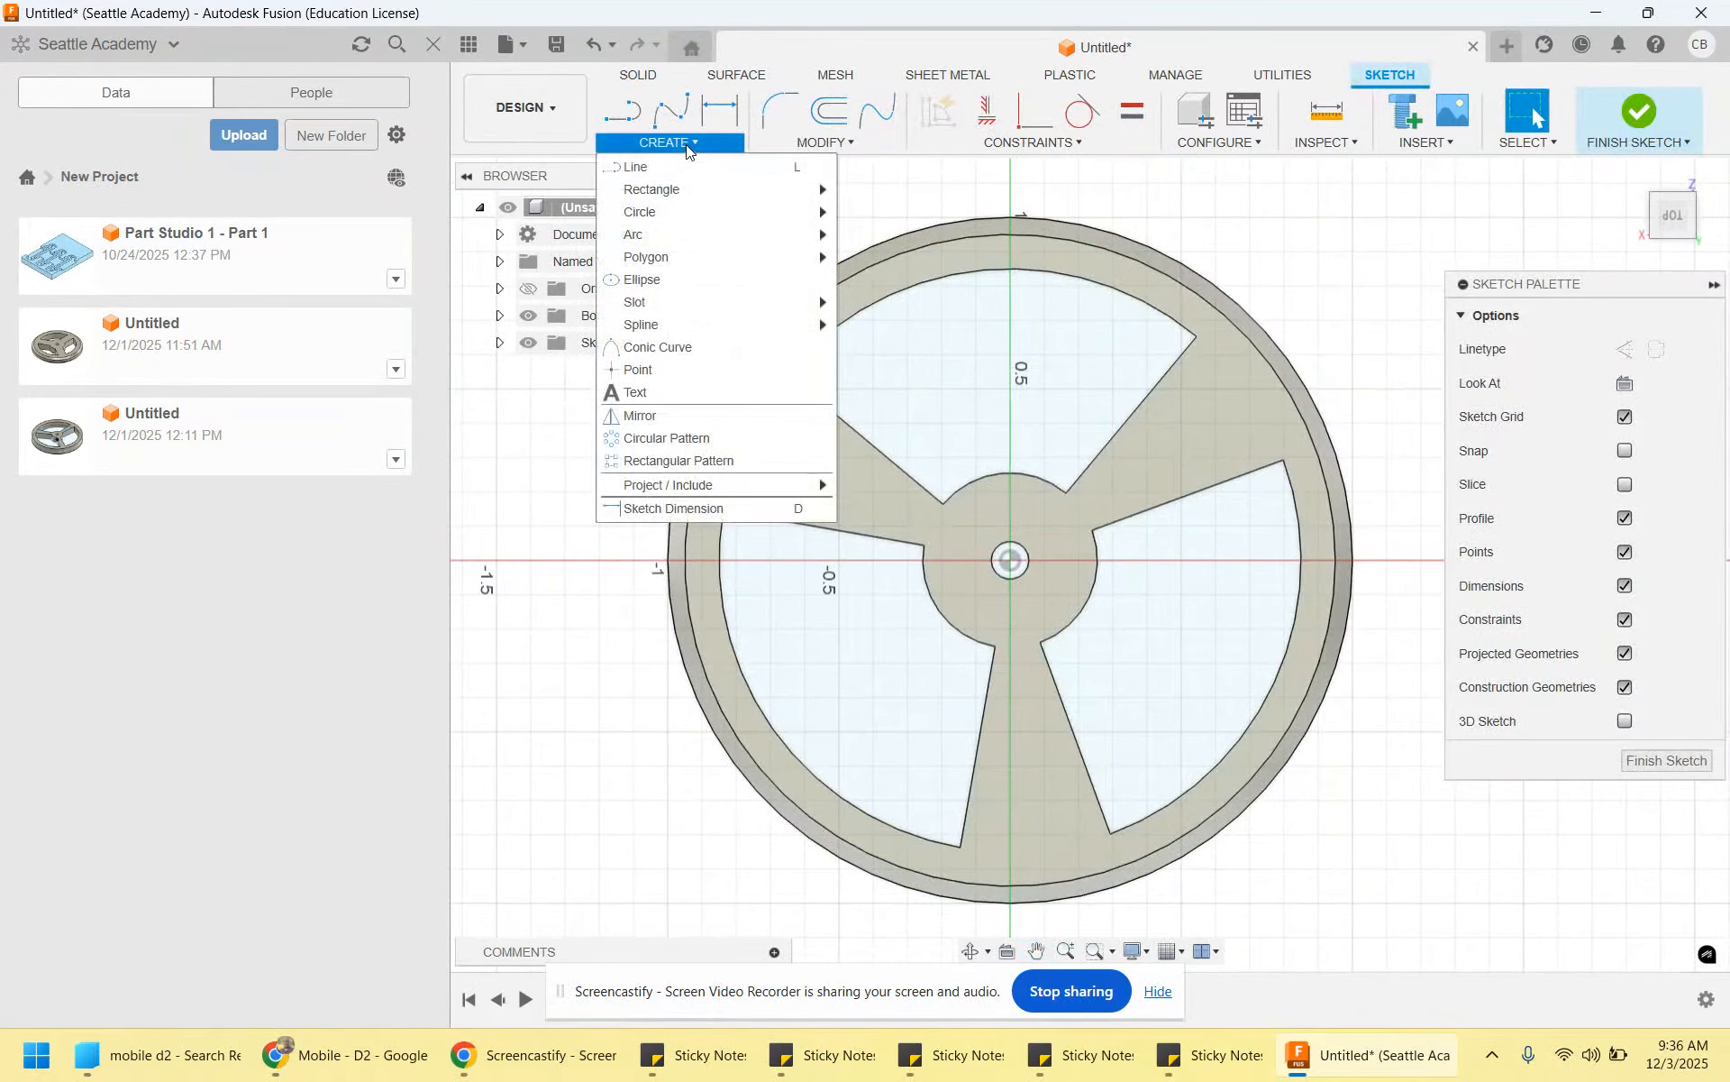
pyautogui.click(636, 393)
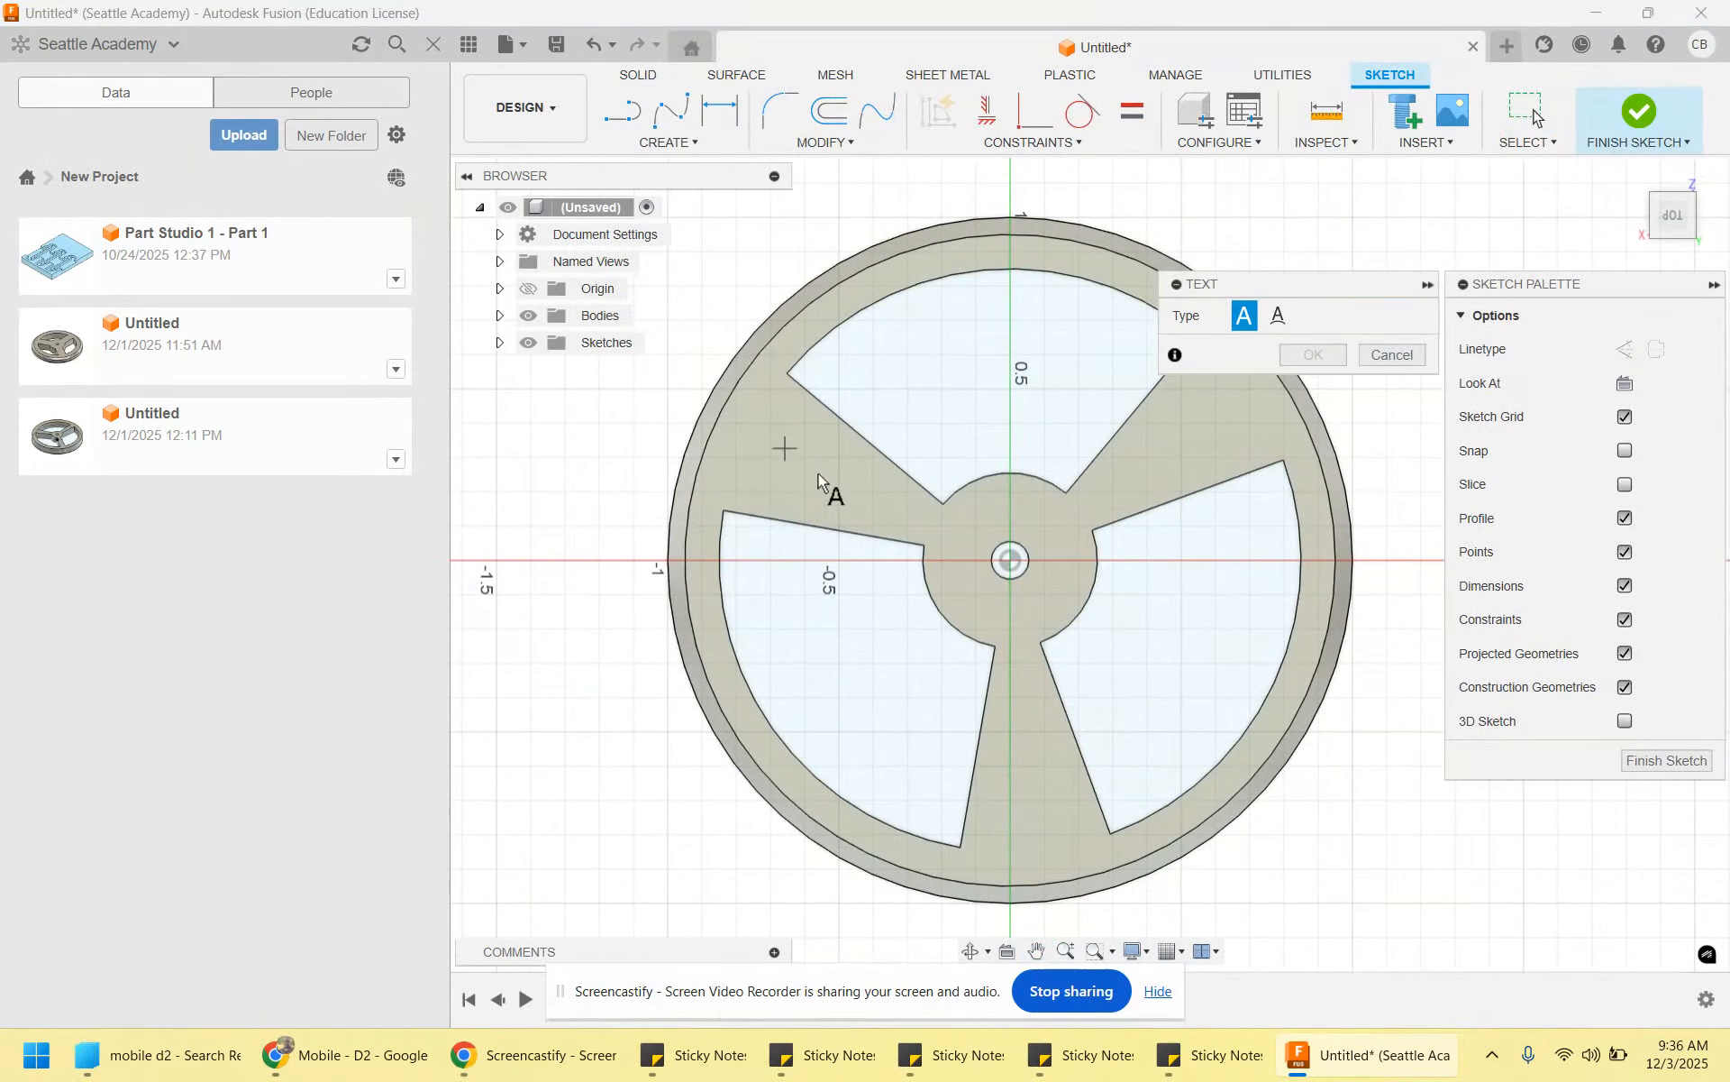
pyautogui.click(751, 389)
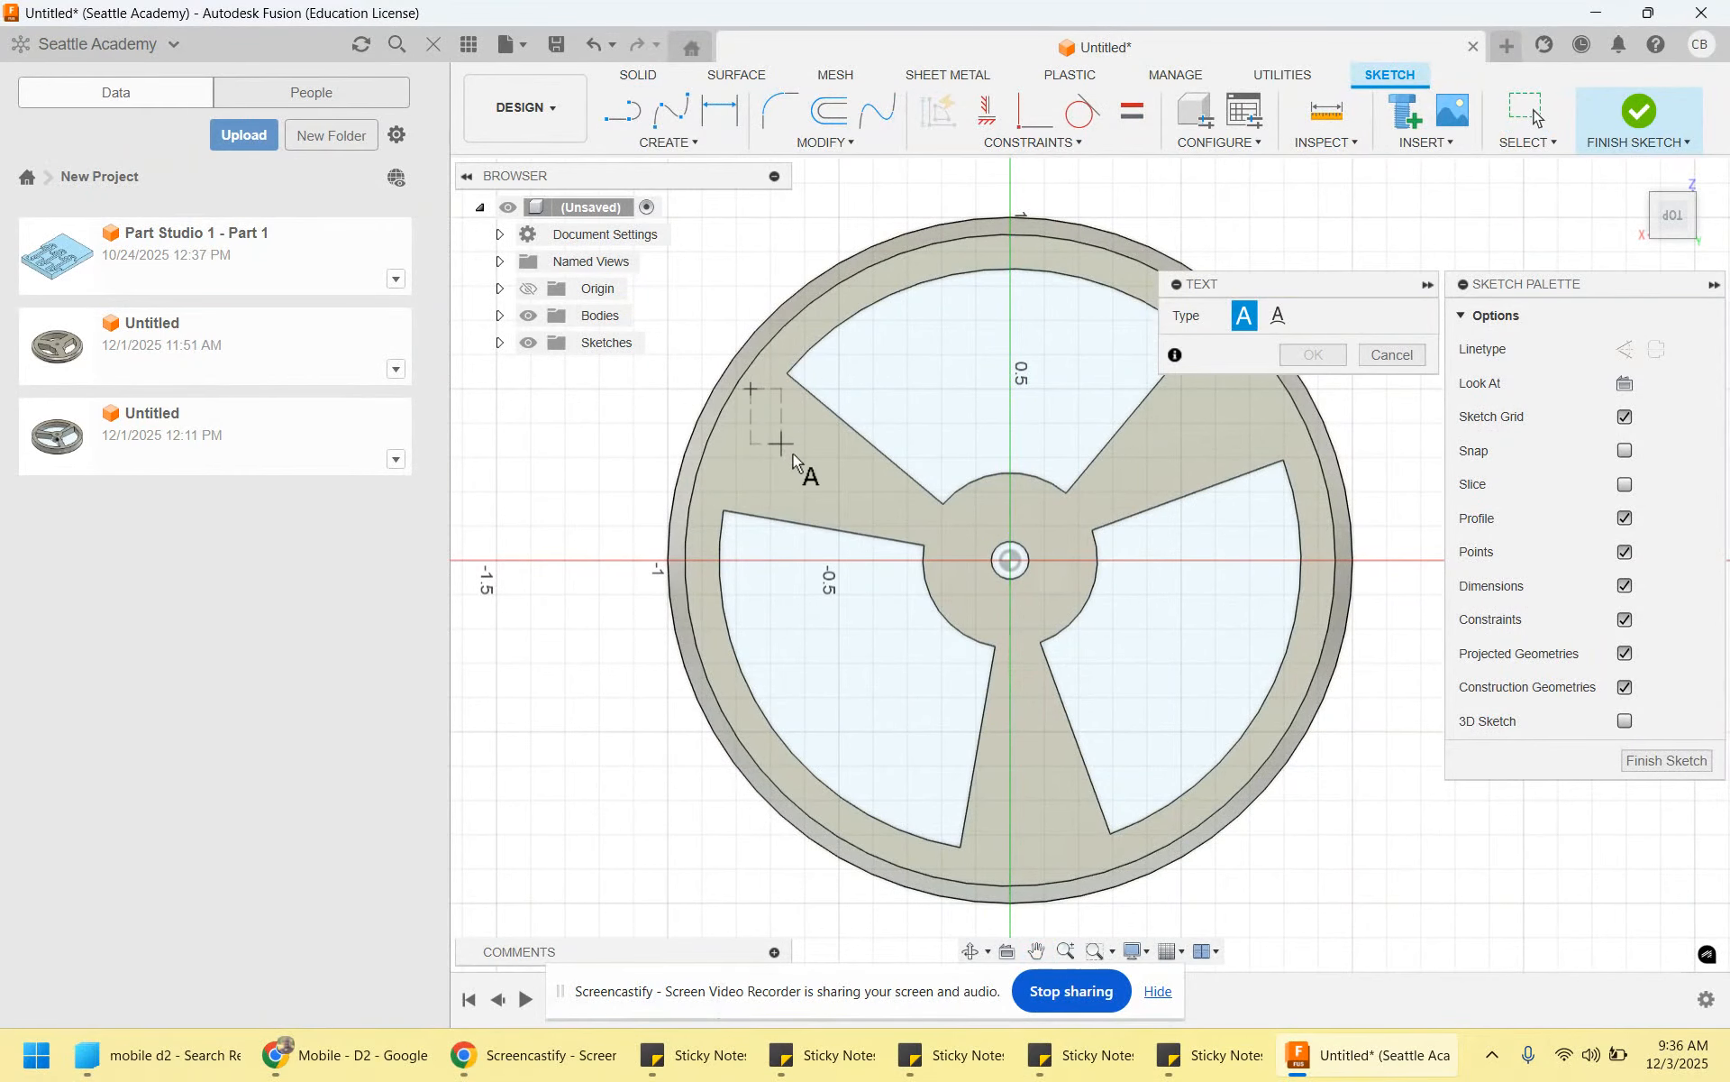
pyautogui.click(870, 521)
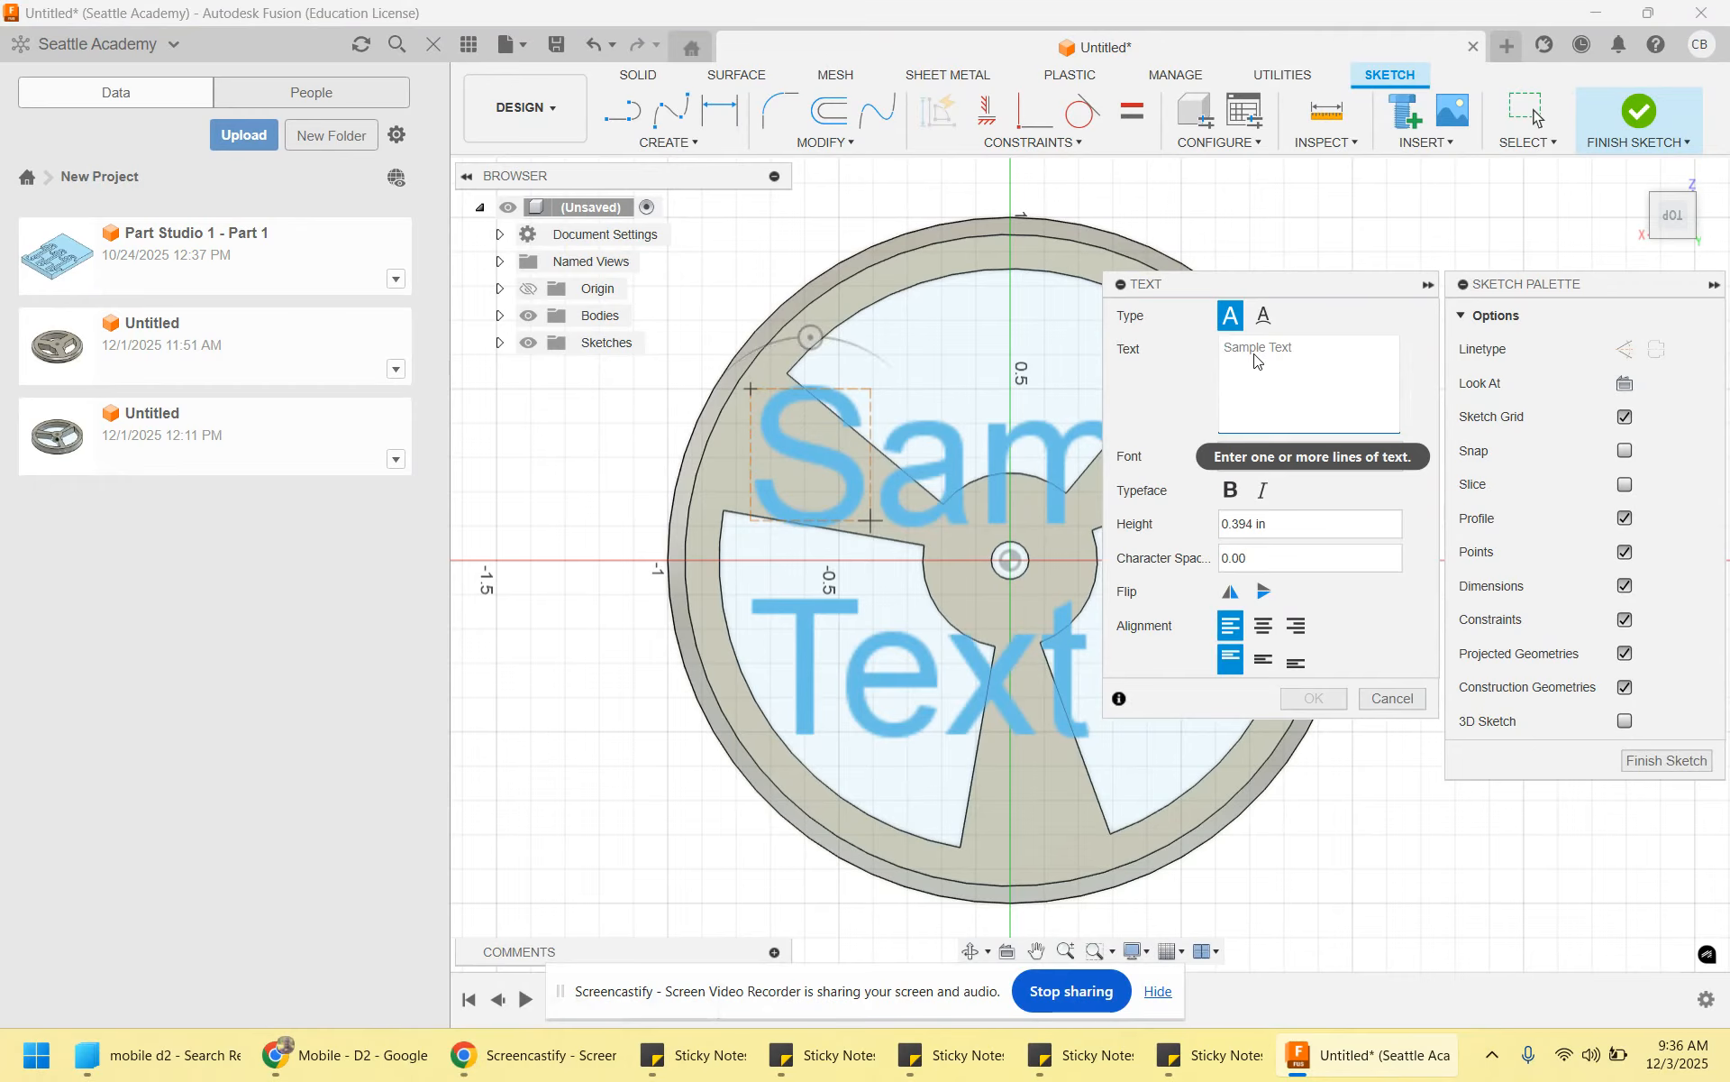
pyautogui.write('S.L>')
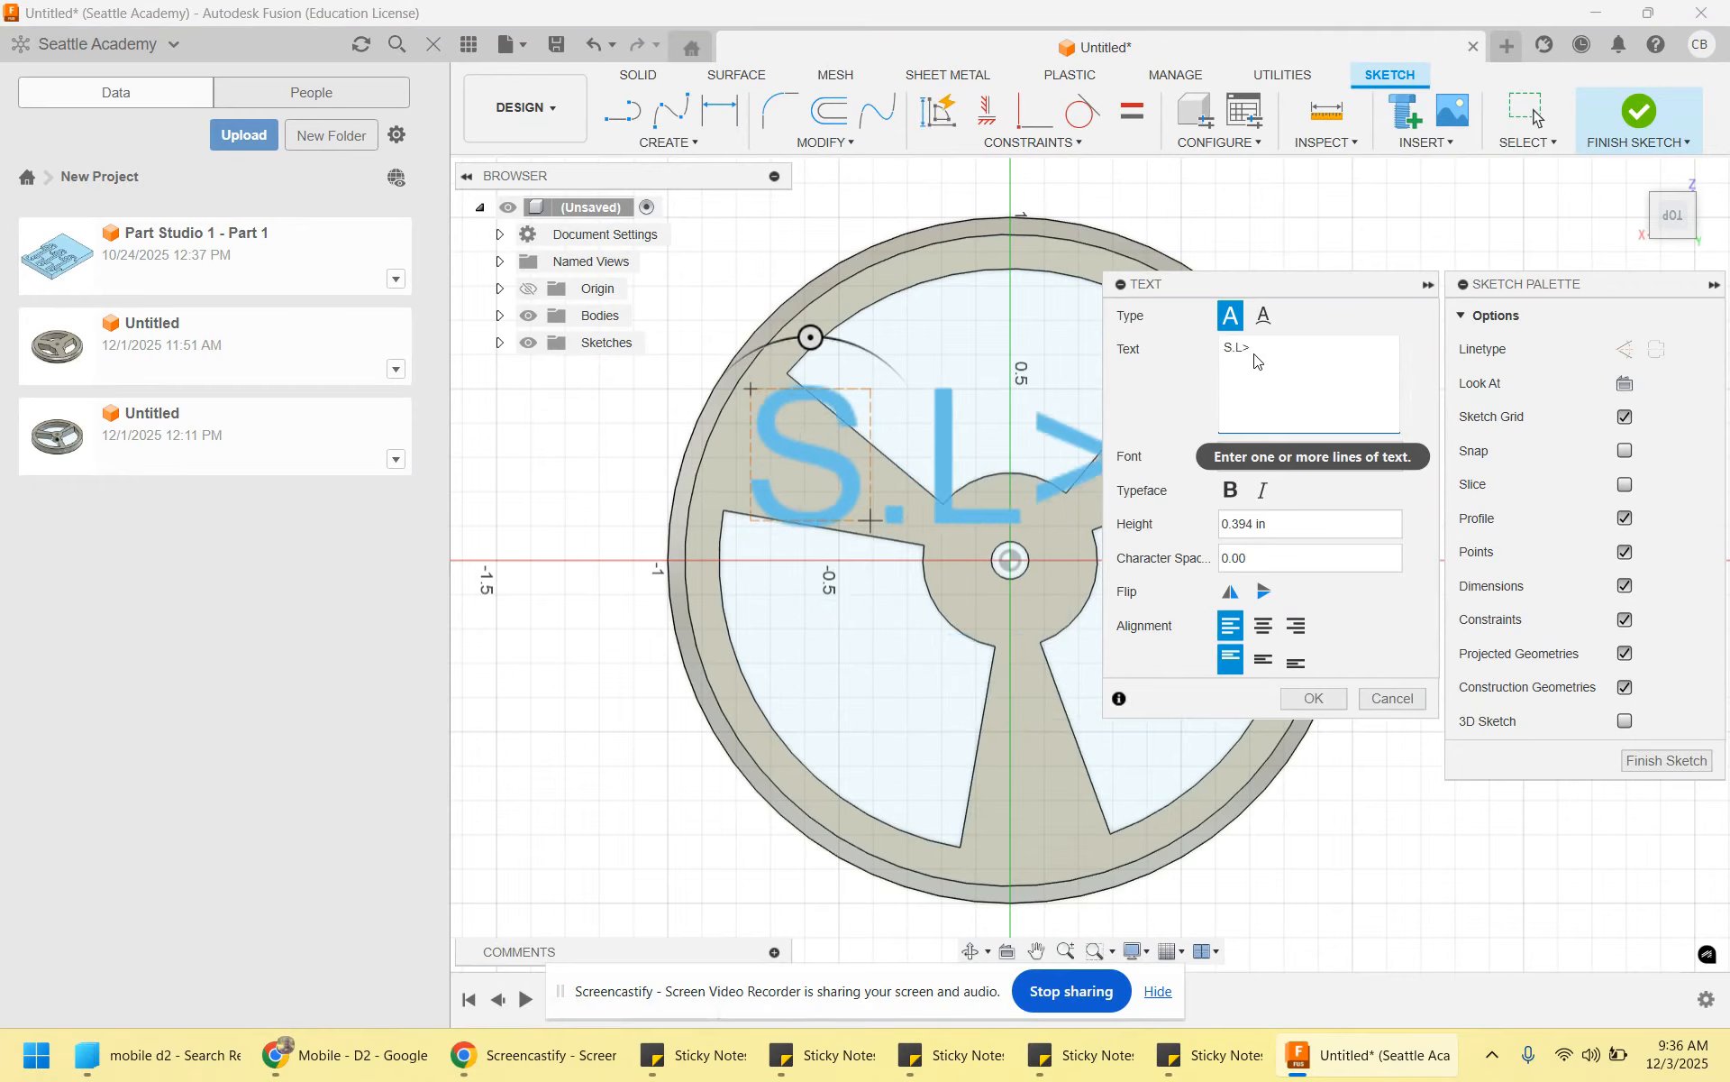
pyautogui.press('BackSpace')
pyautogui.write('.')
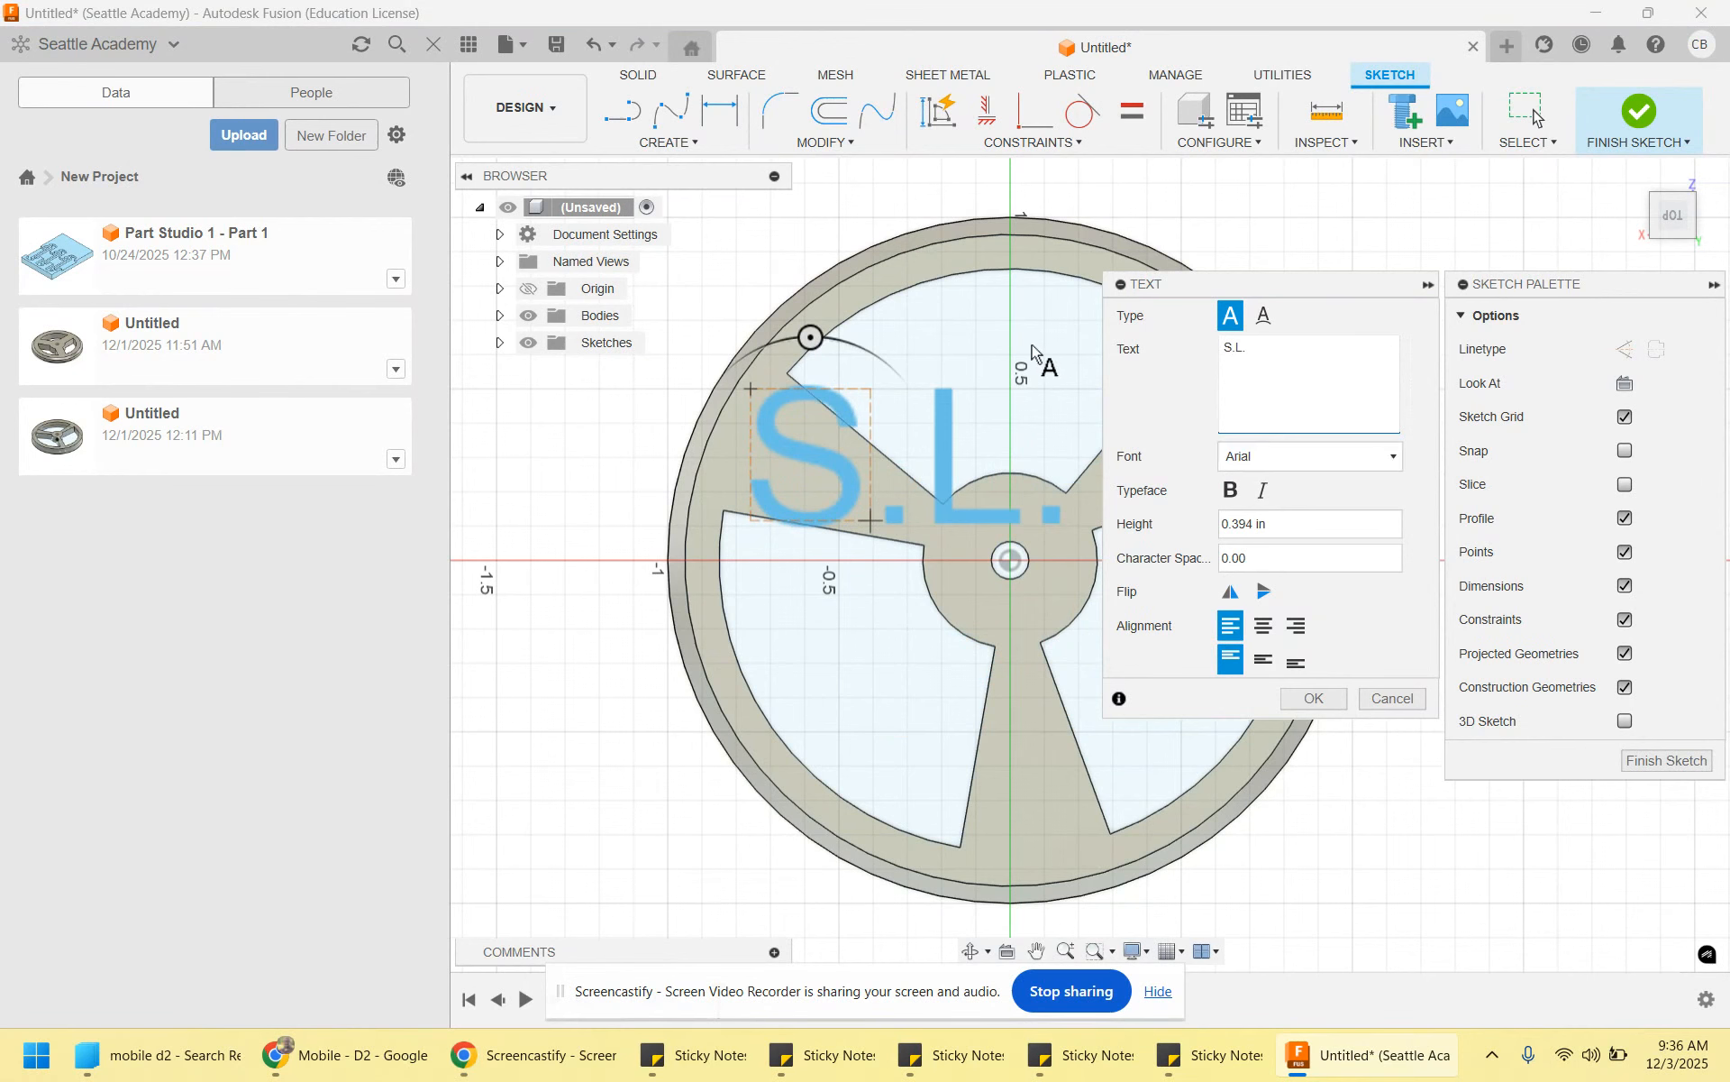
# Rotate the spoke text to about -10.1 deg, and set its font to Arial Black and height to 0.1 in
pyautogui.moveTo(810, 337); pyautogui.dragTo(830, 340)
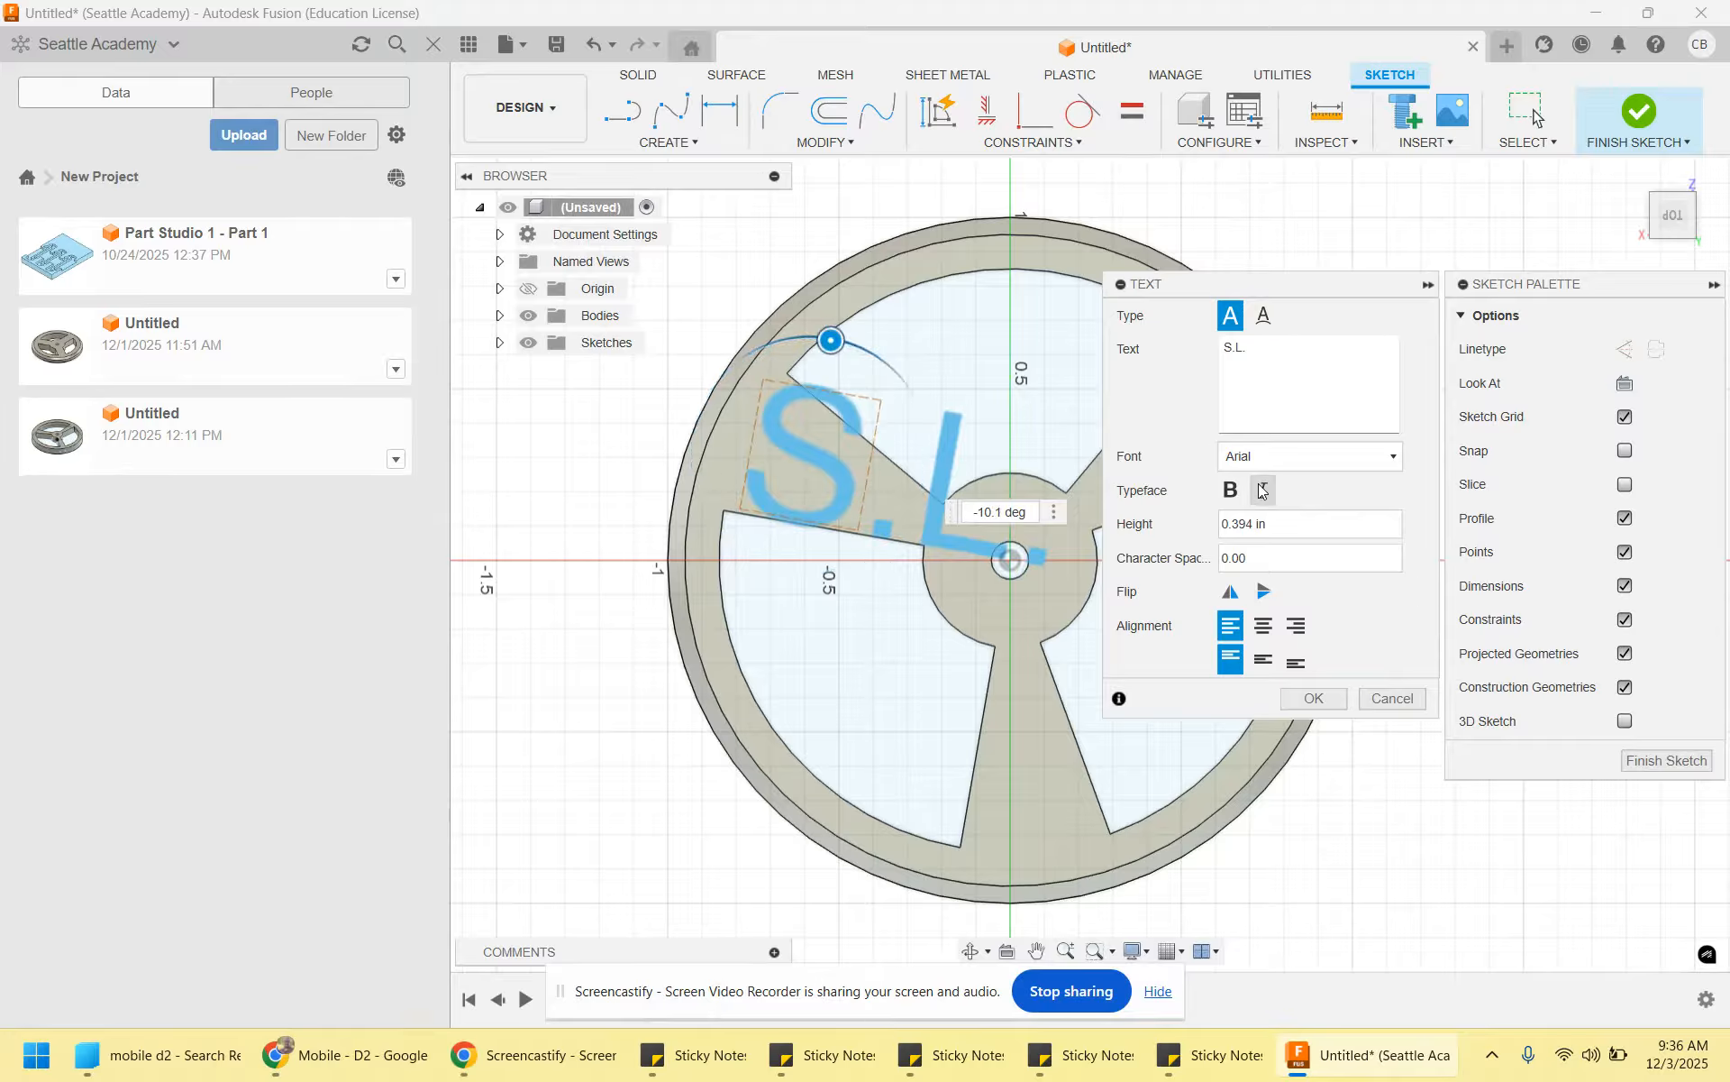
pyautogui.click(1394, 461)
pyautogui.click(1319, 665)
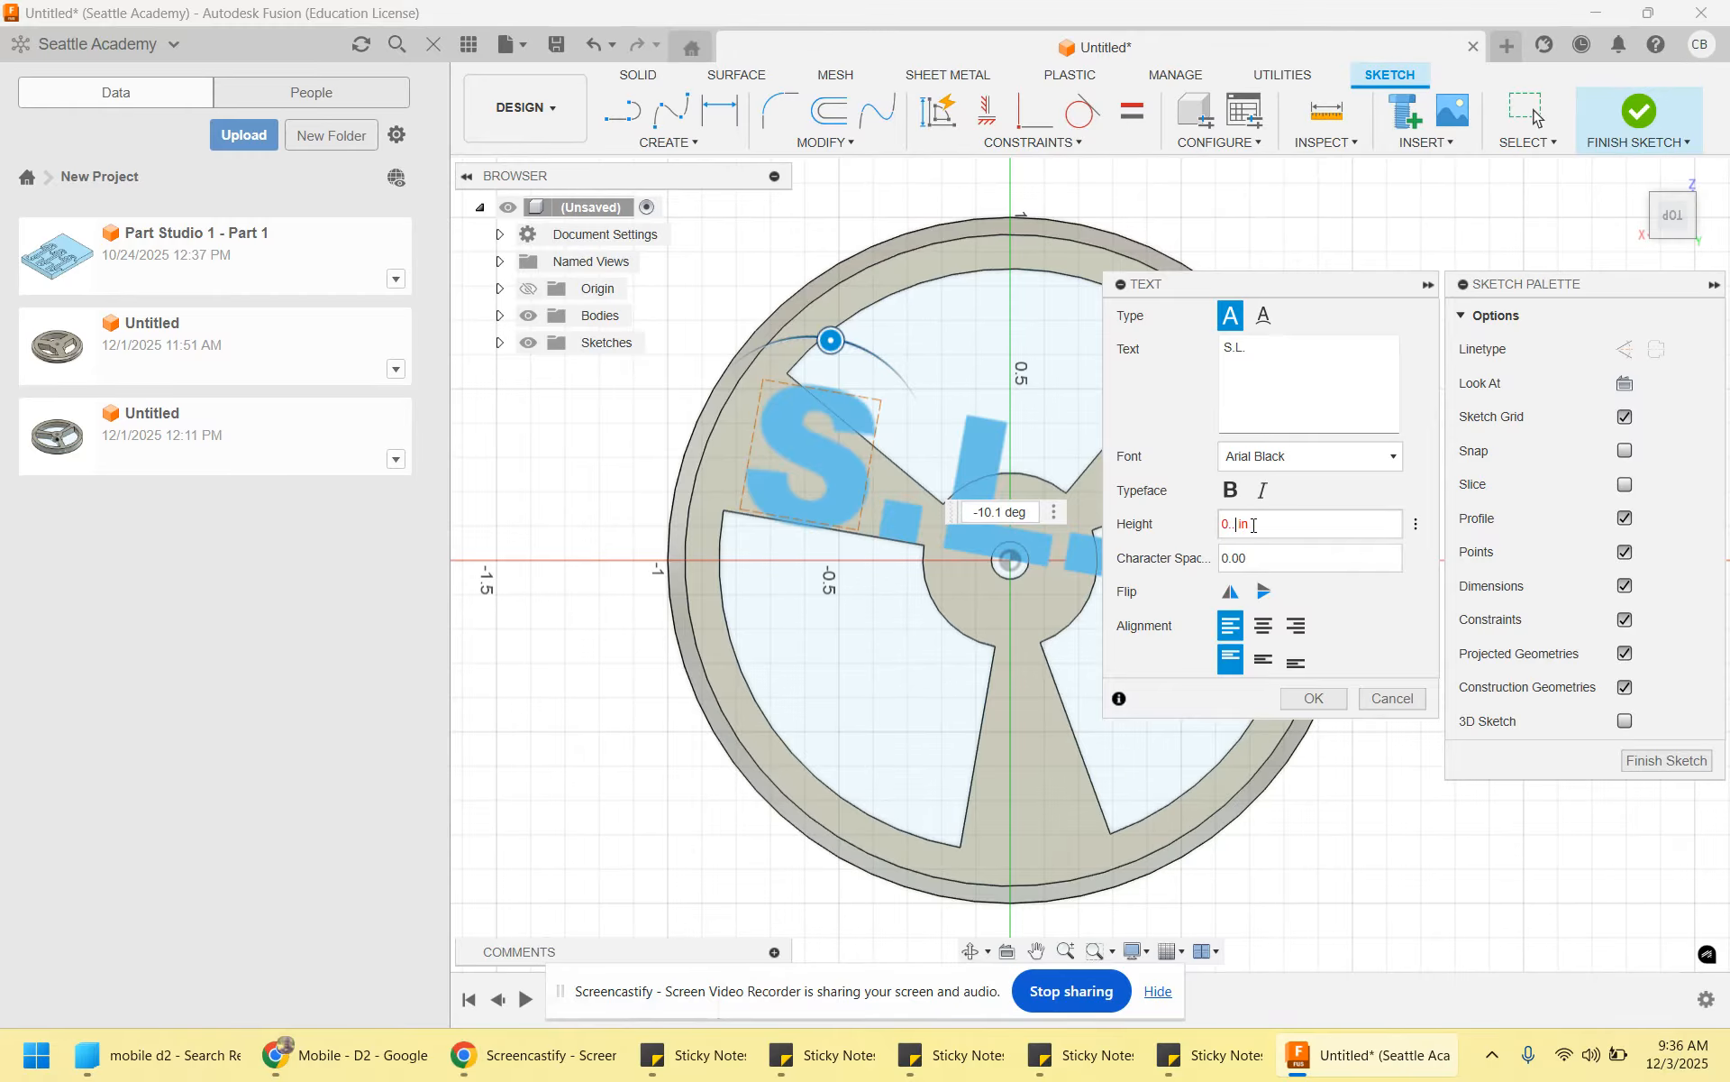
pyautogui.press('BackSpace')
pyautogui.write('1')
pyautogui.press('Return')
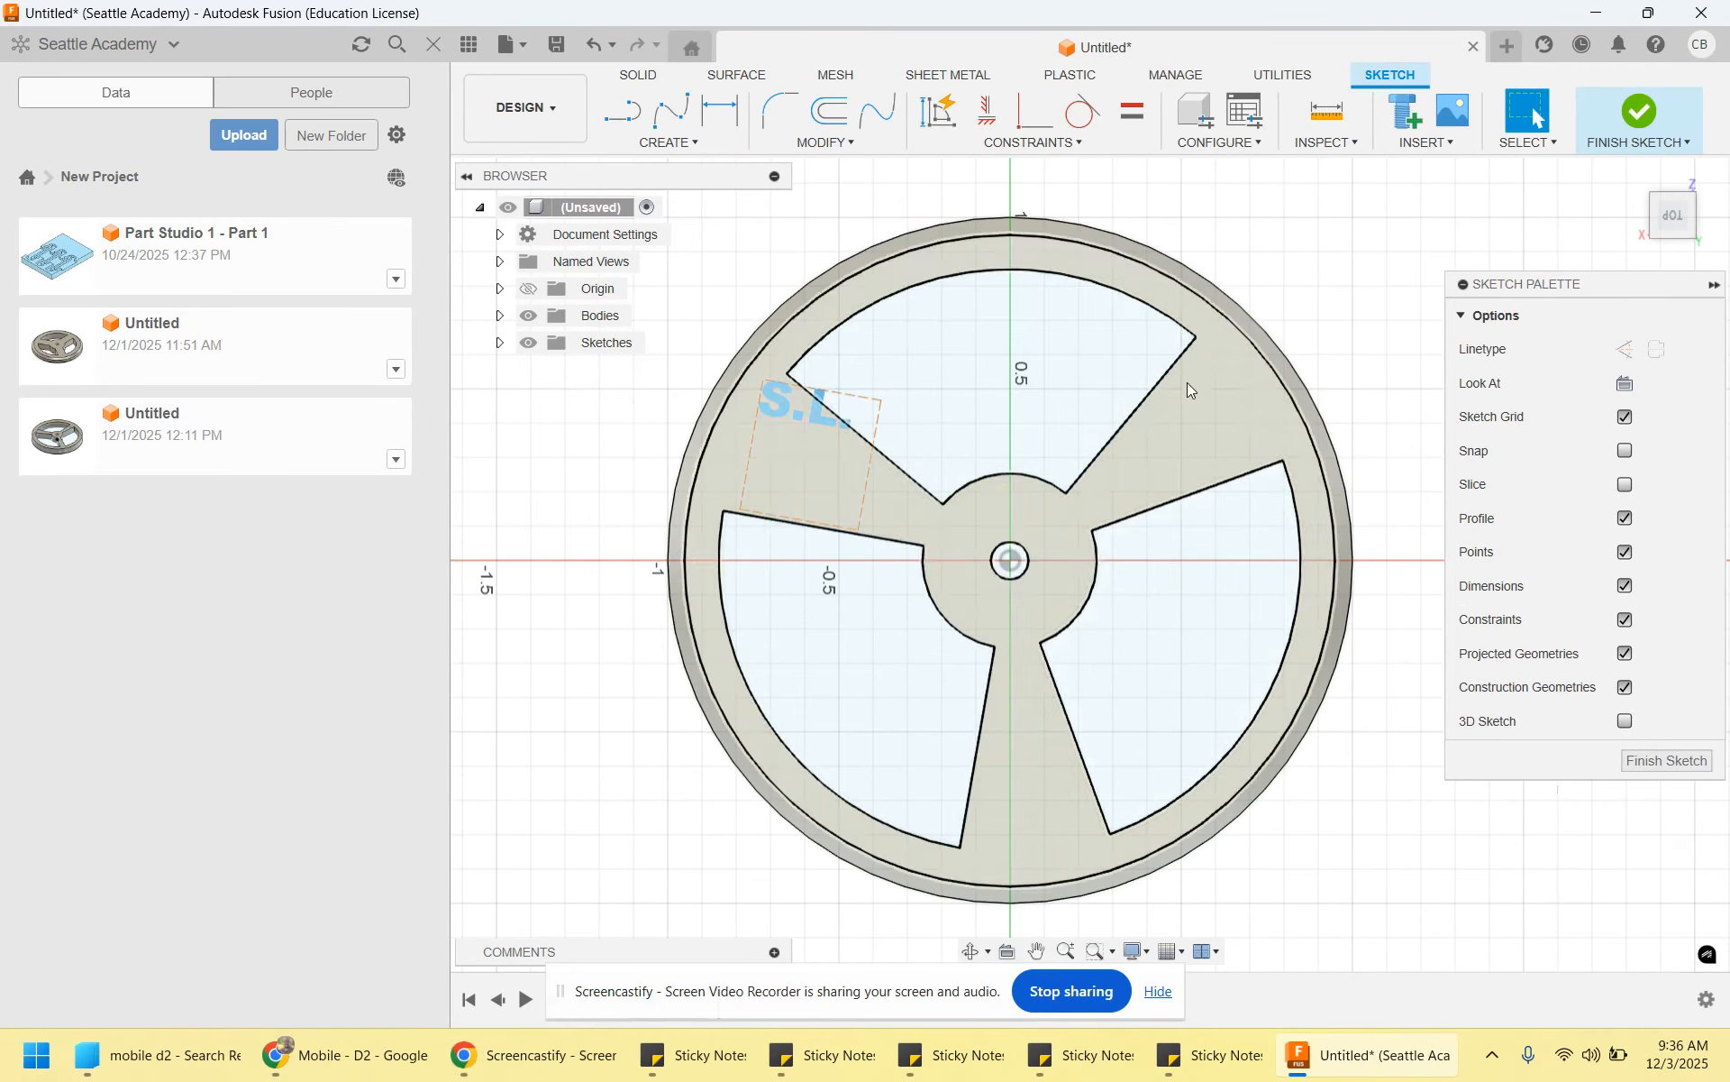
# Set the height of the spoke text to 0.15 in
pyautogui.doubleClick(826, 425)
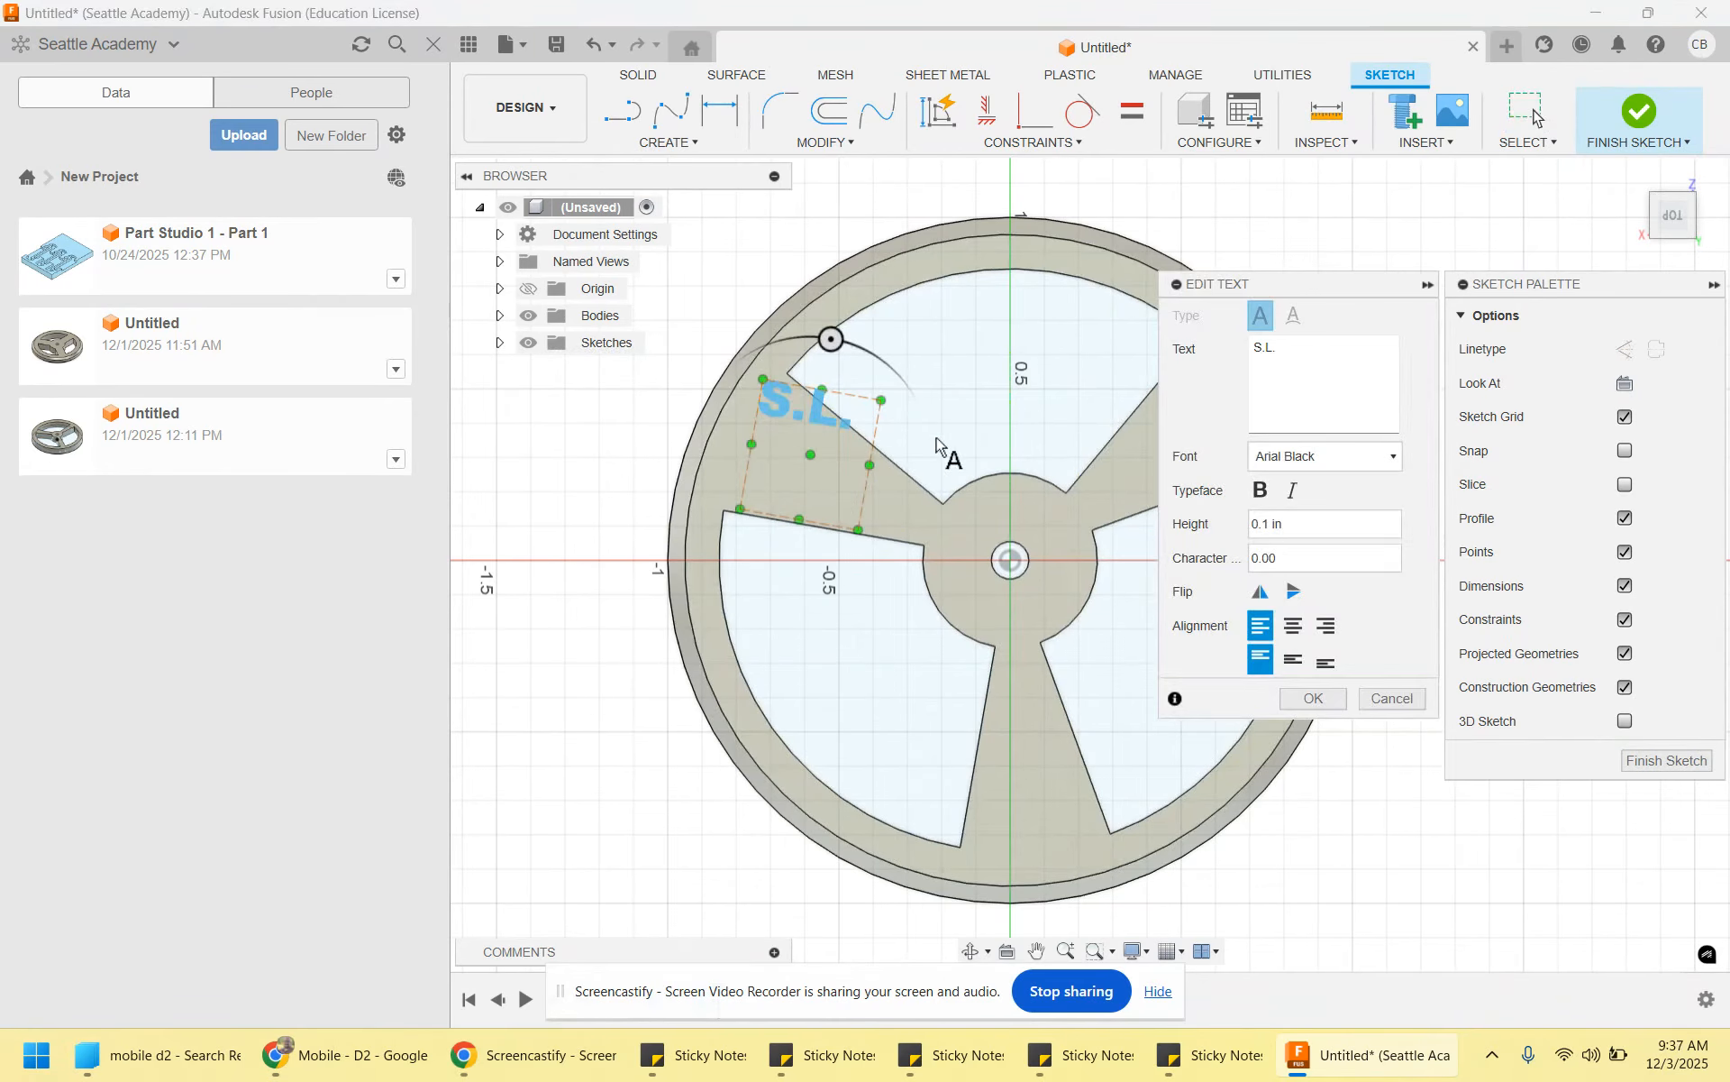
pyautogui.click(1266, 525)
pyautogui.write('5')
pyautogui.press('Return')
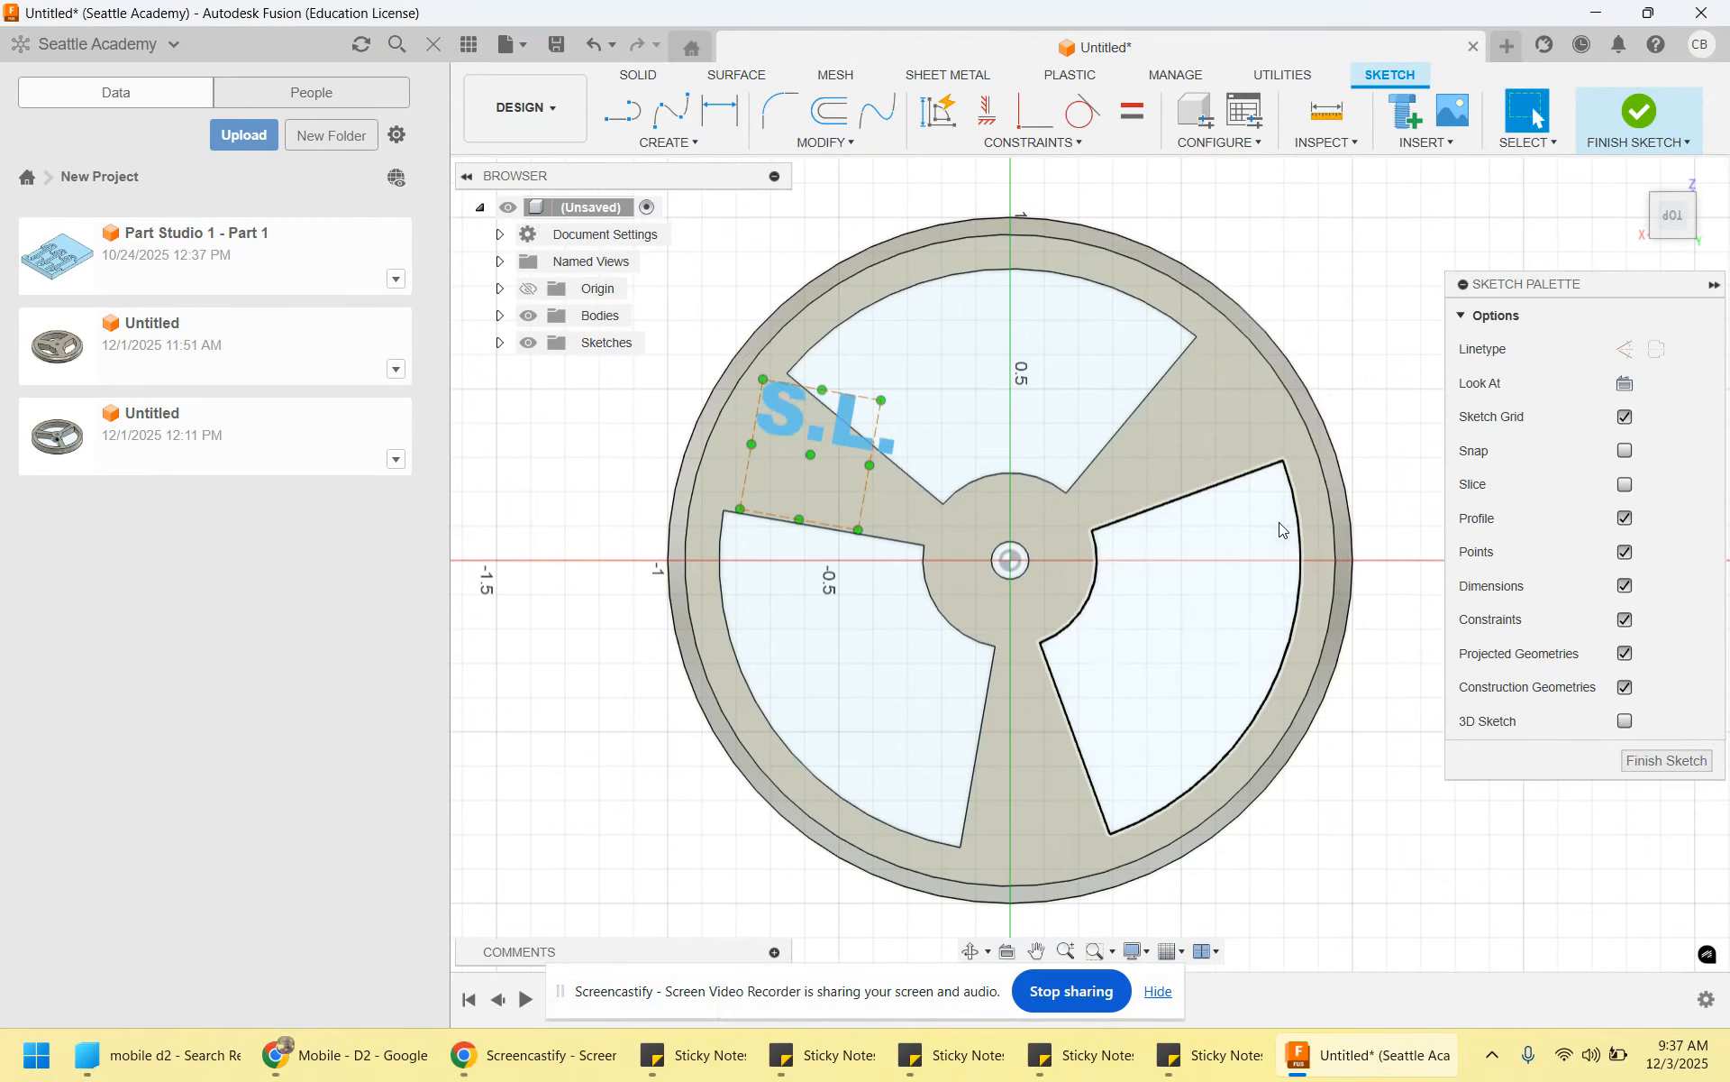
# Lower the upper edge of the text frame to move the letters onto the spoke, and finish the sketch
pyautogui.doubleClick(782, 431)
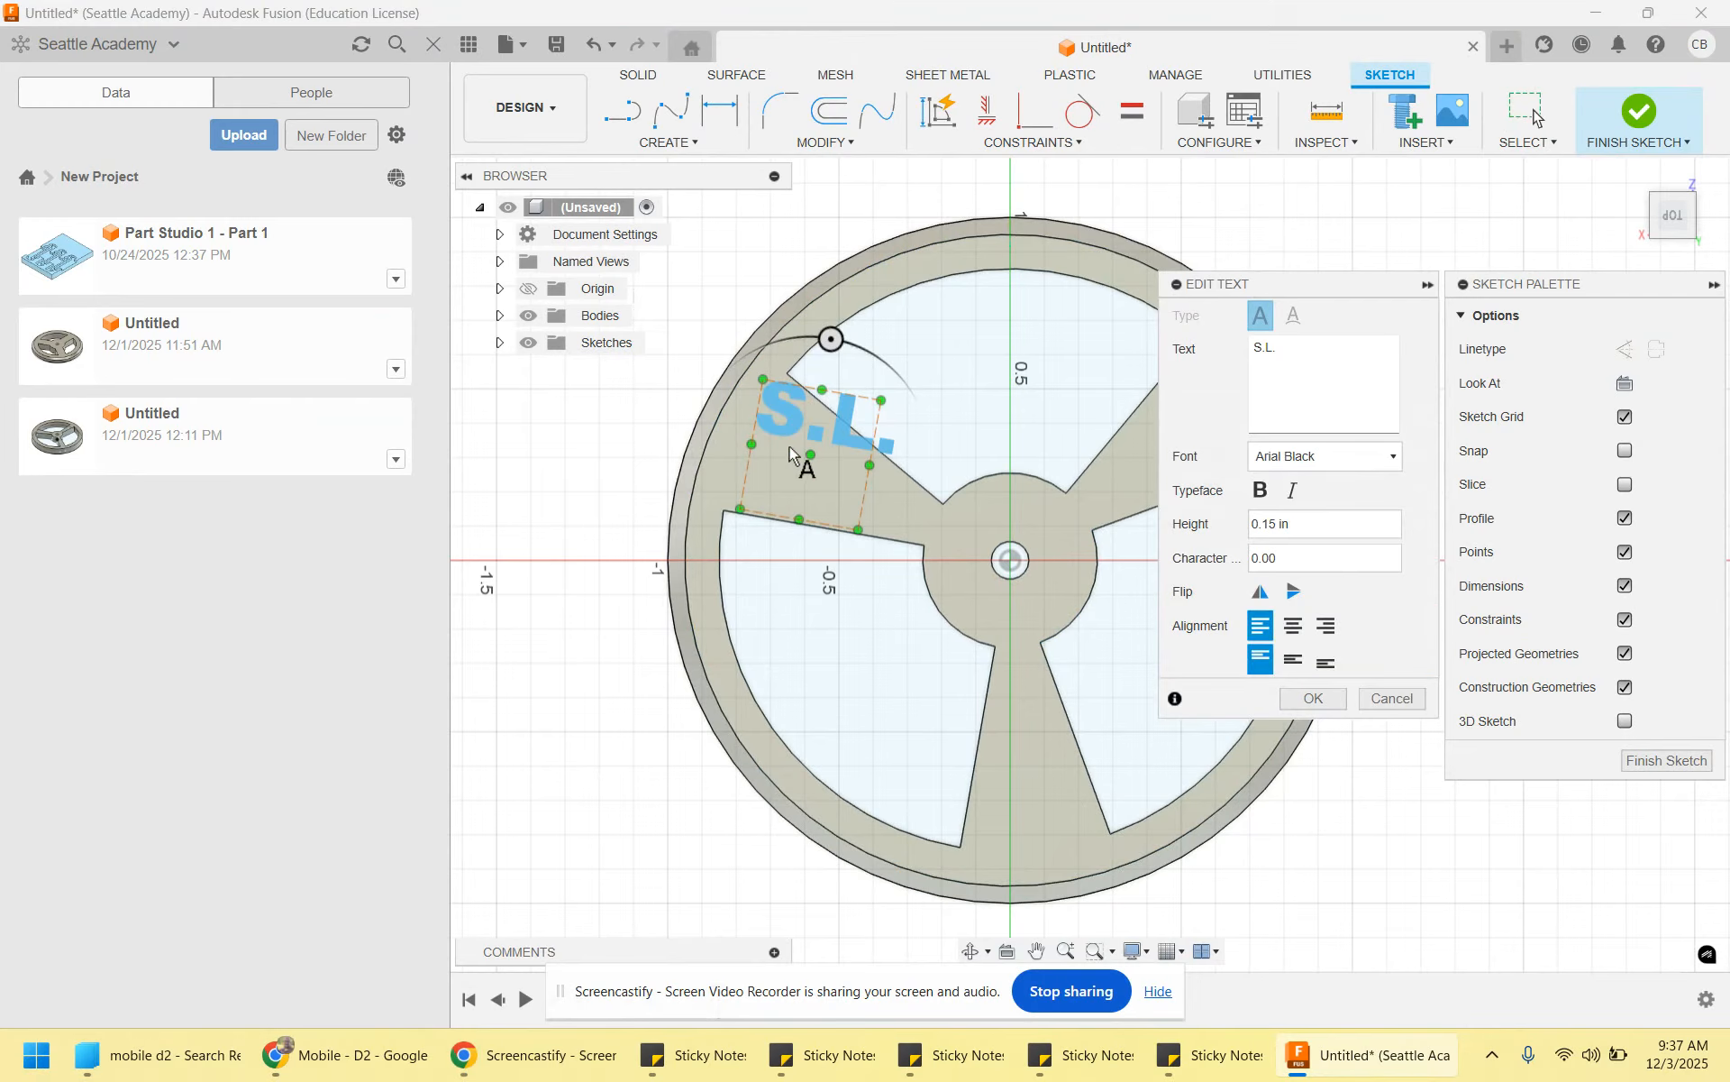
pyautogui.click(819, 387)
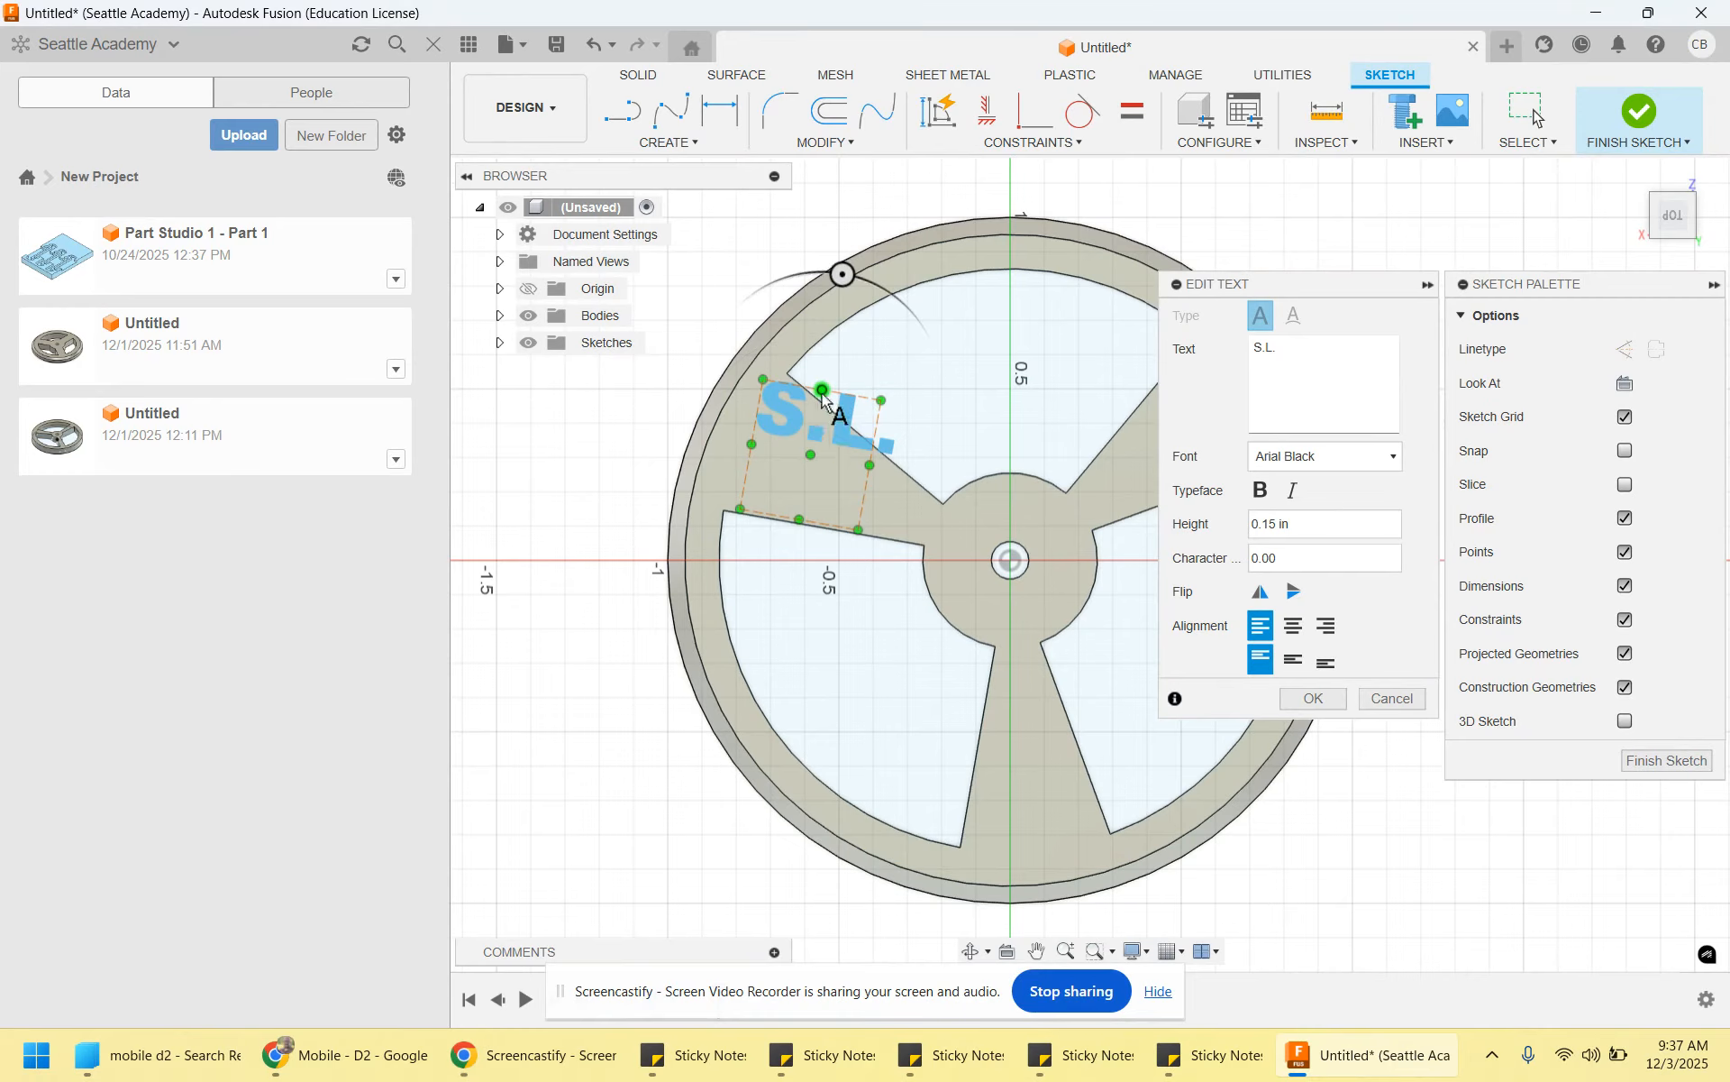
pyautogui.click(1314, 699)
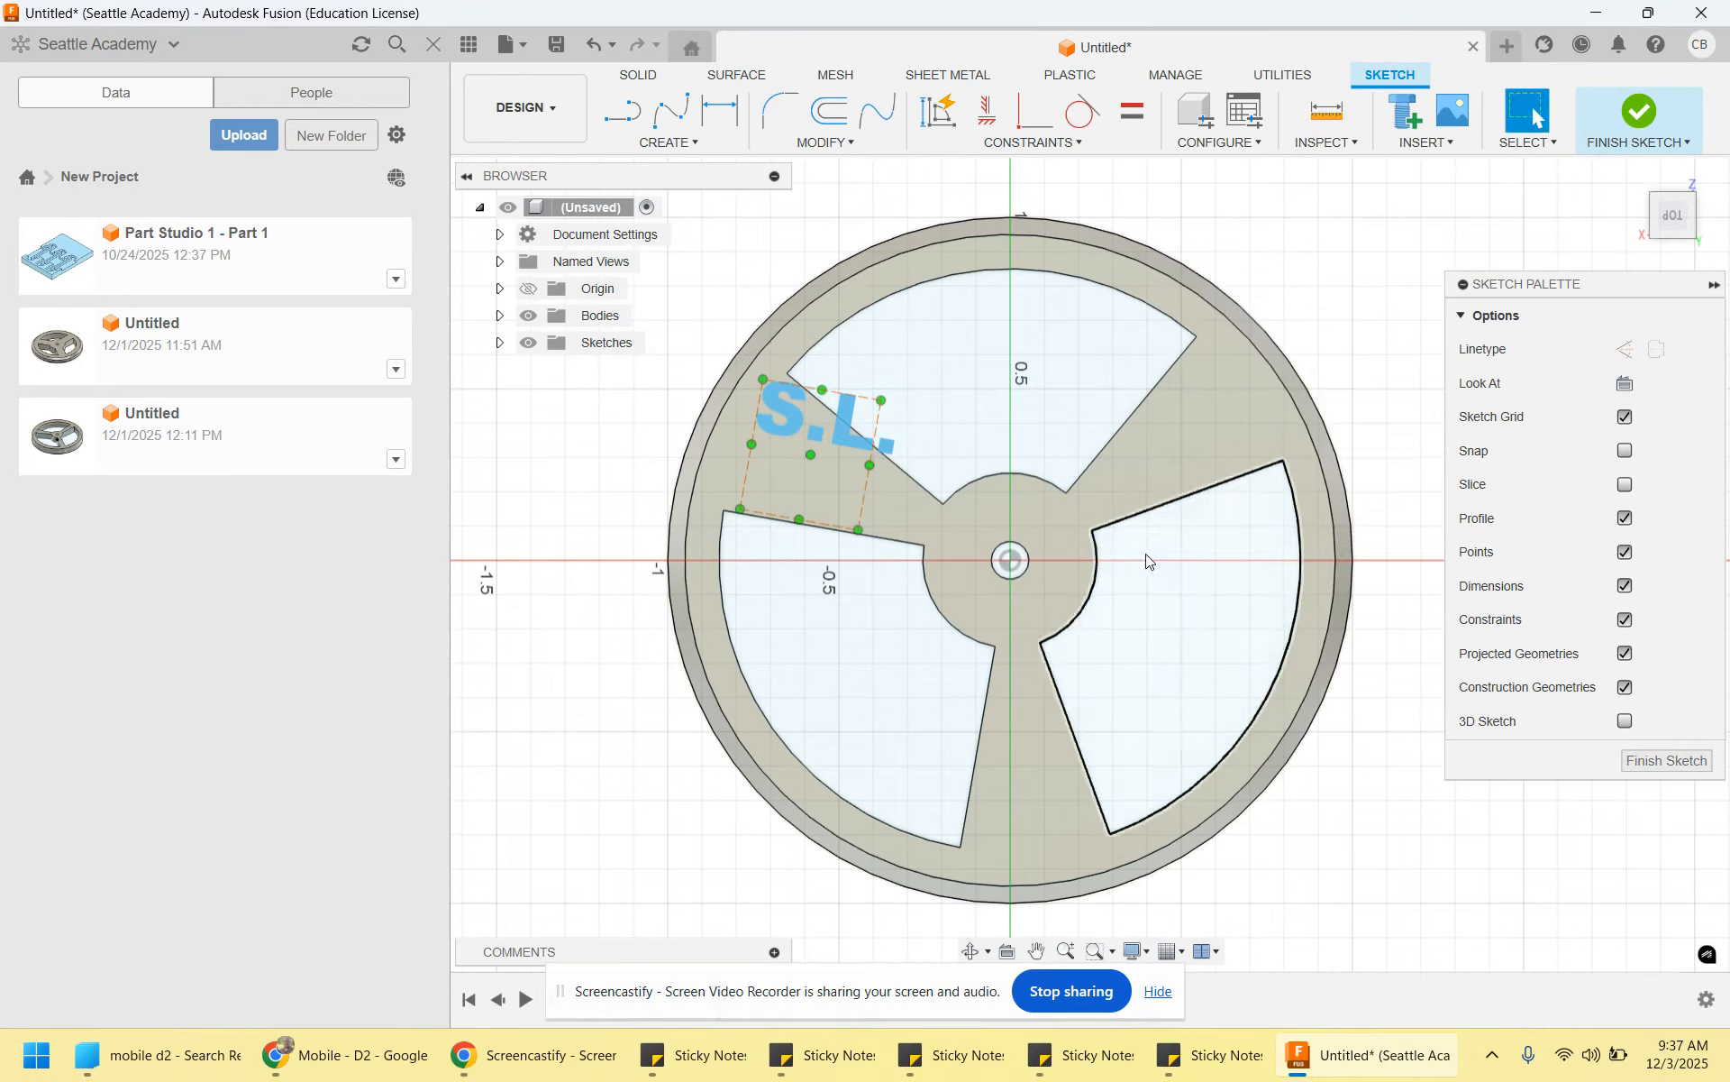
pyautogui.moveTo(822, 391); pyautogui.dragTo(807, 447)
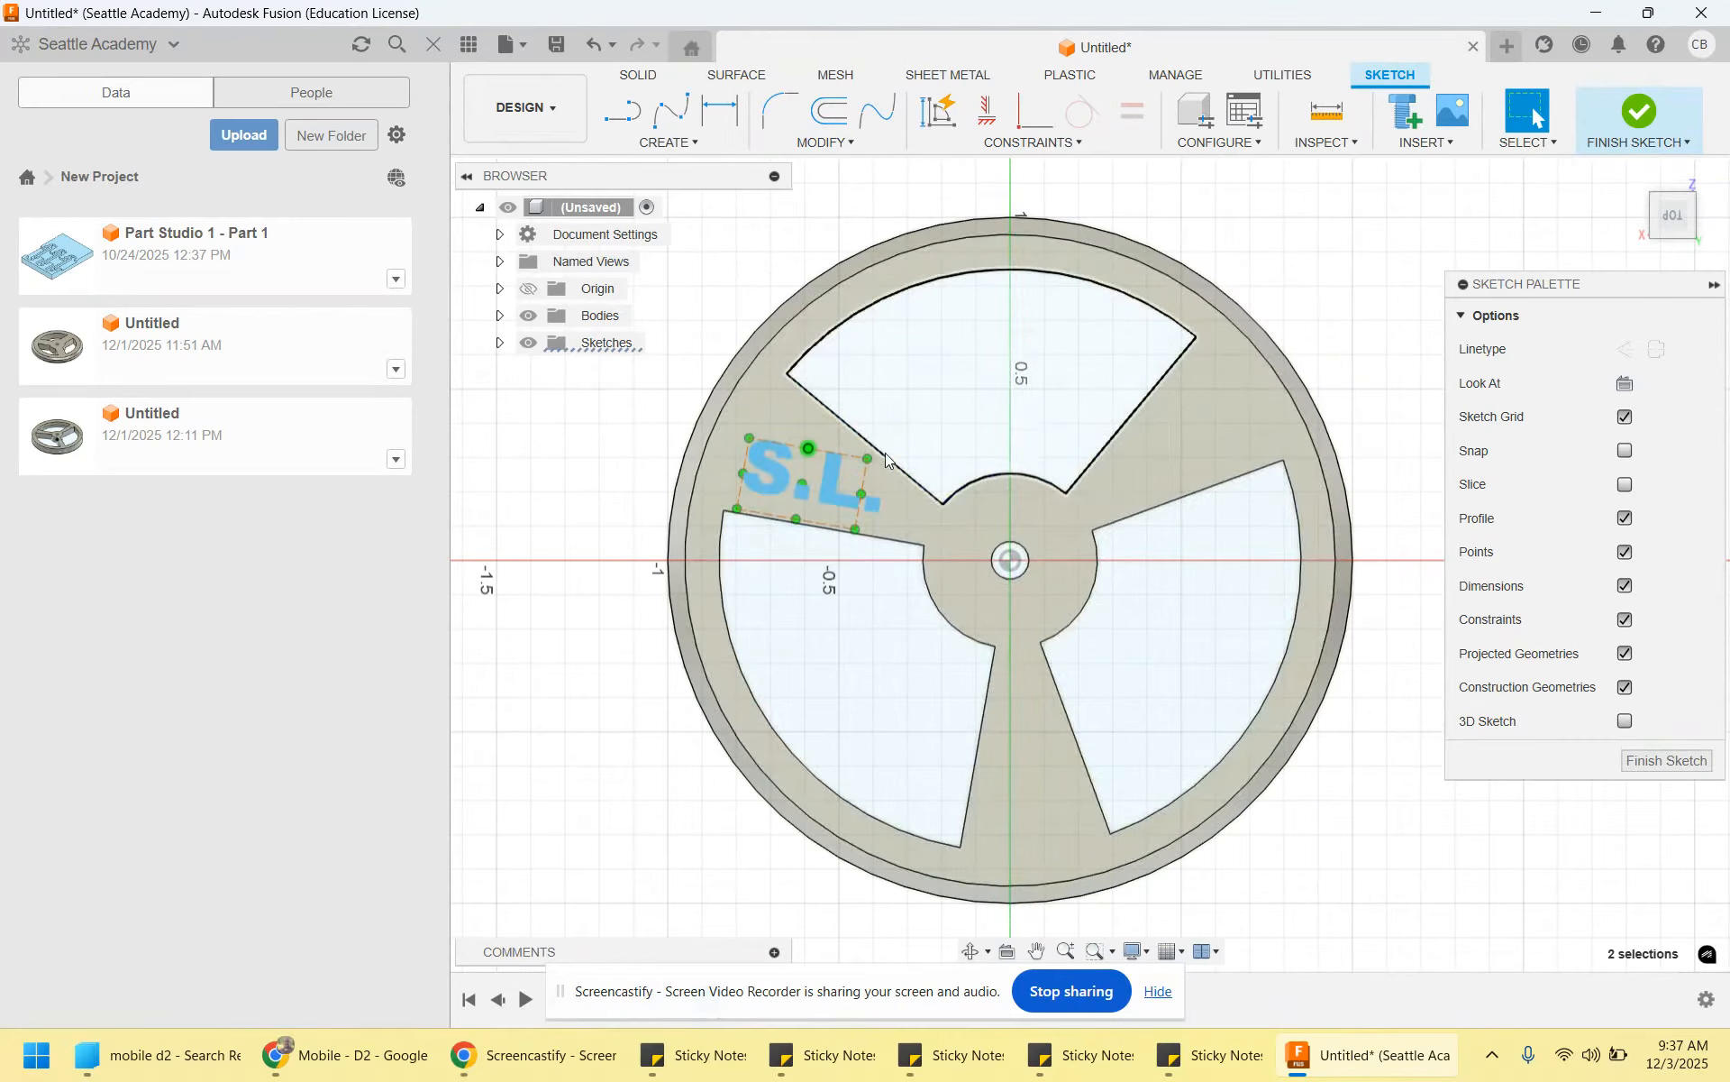
pyautogui.click(1676, 765)
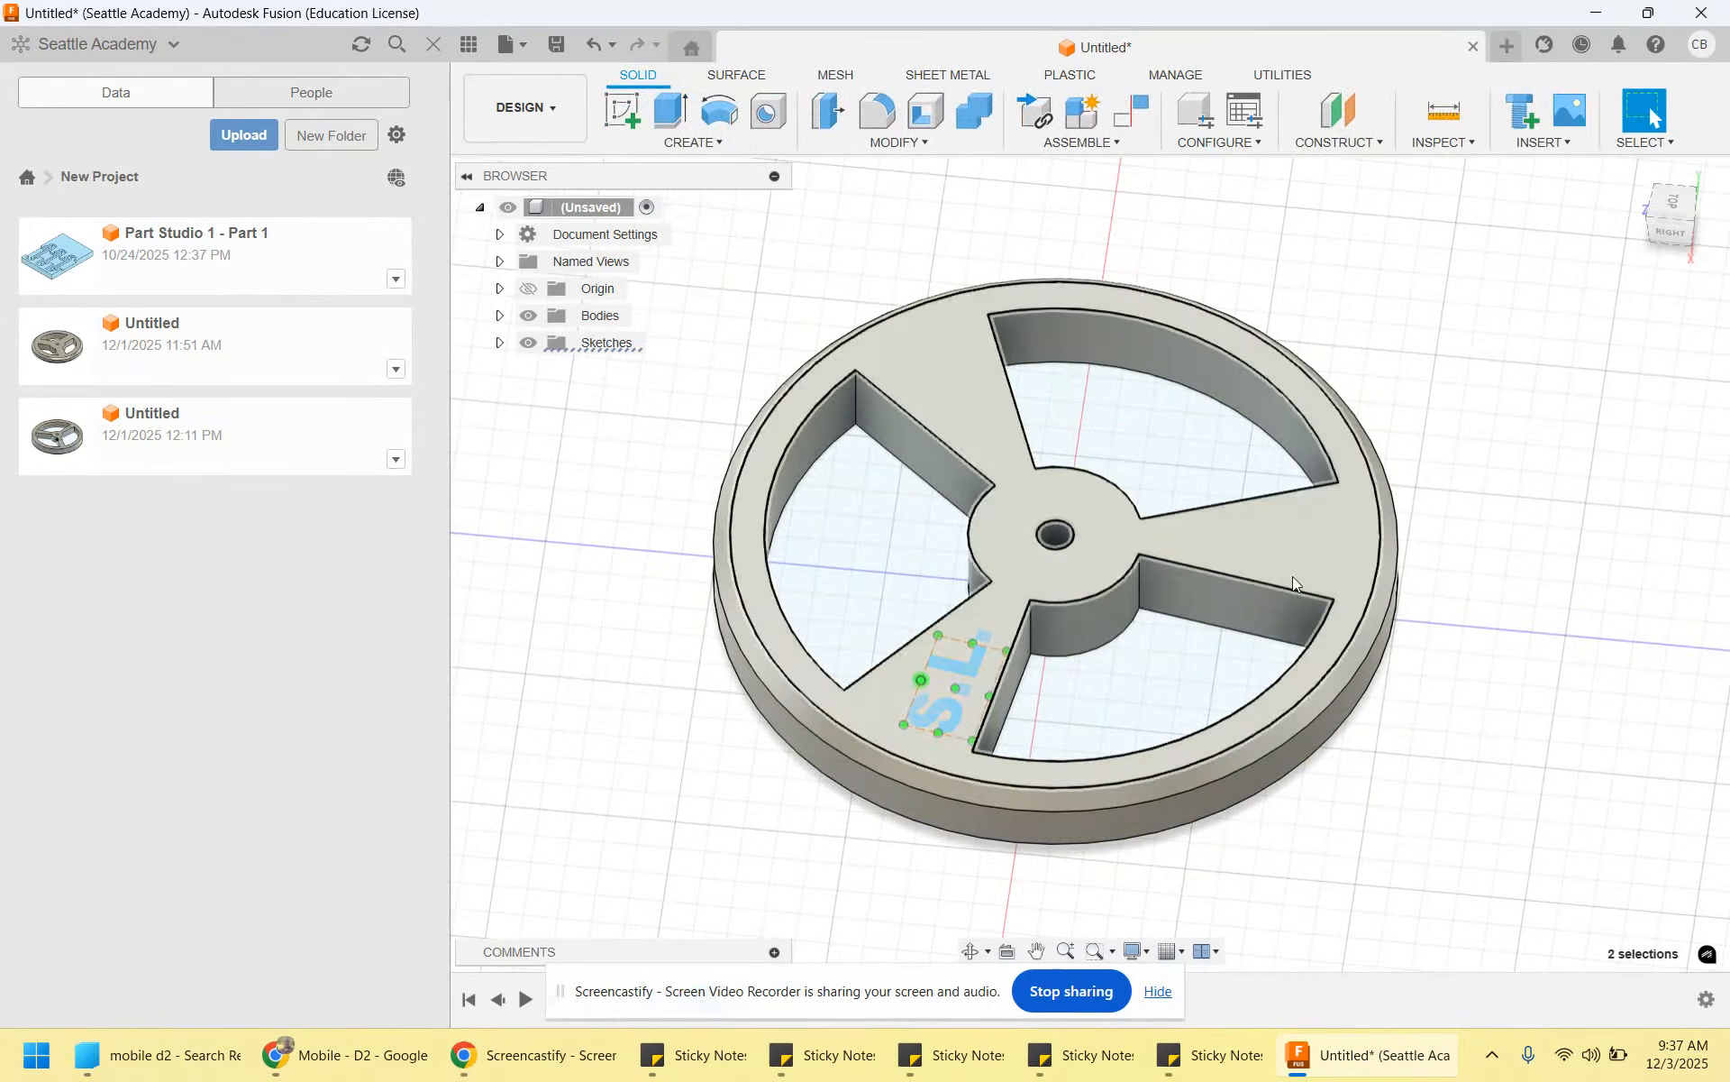
# Extrude the spoke text -0.05 in as a cut to engrave it into the wheel
pyautogui.press('e')
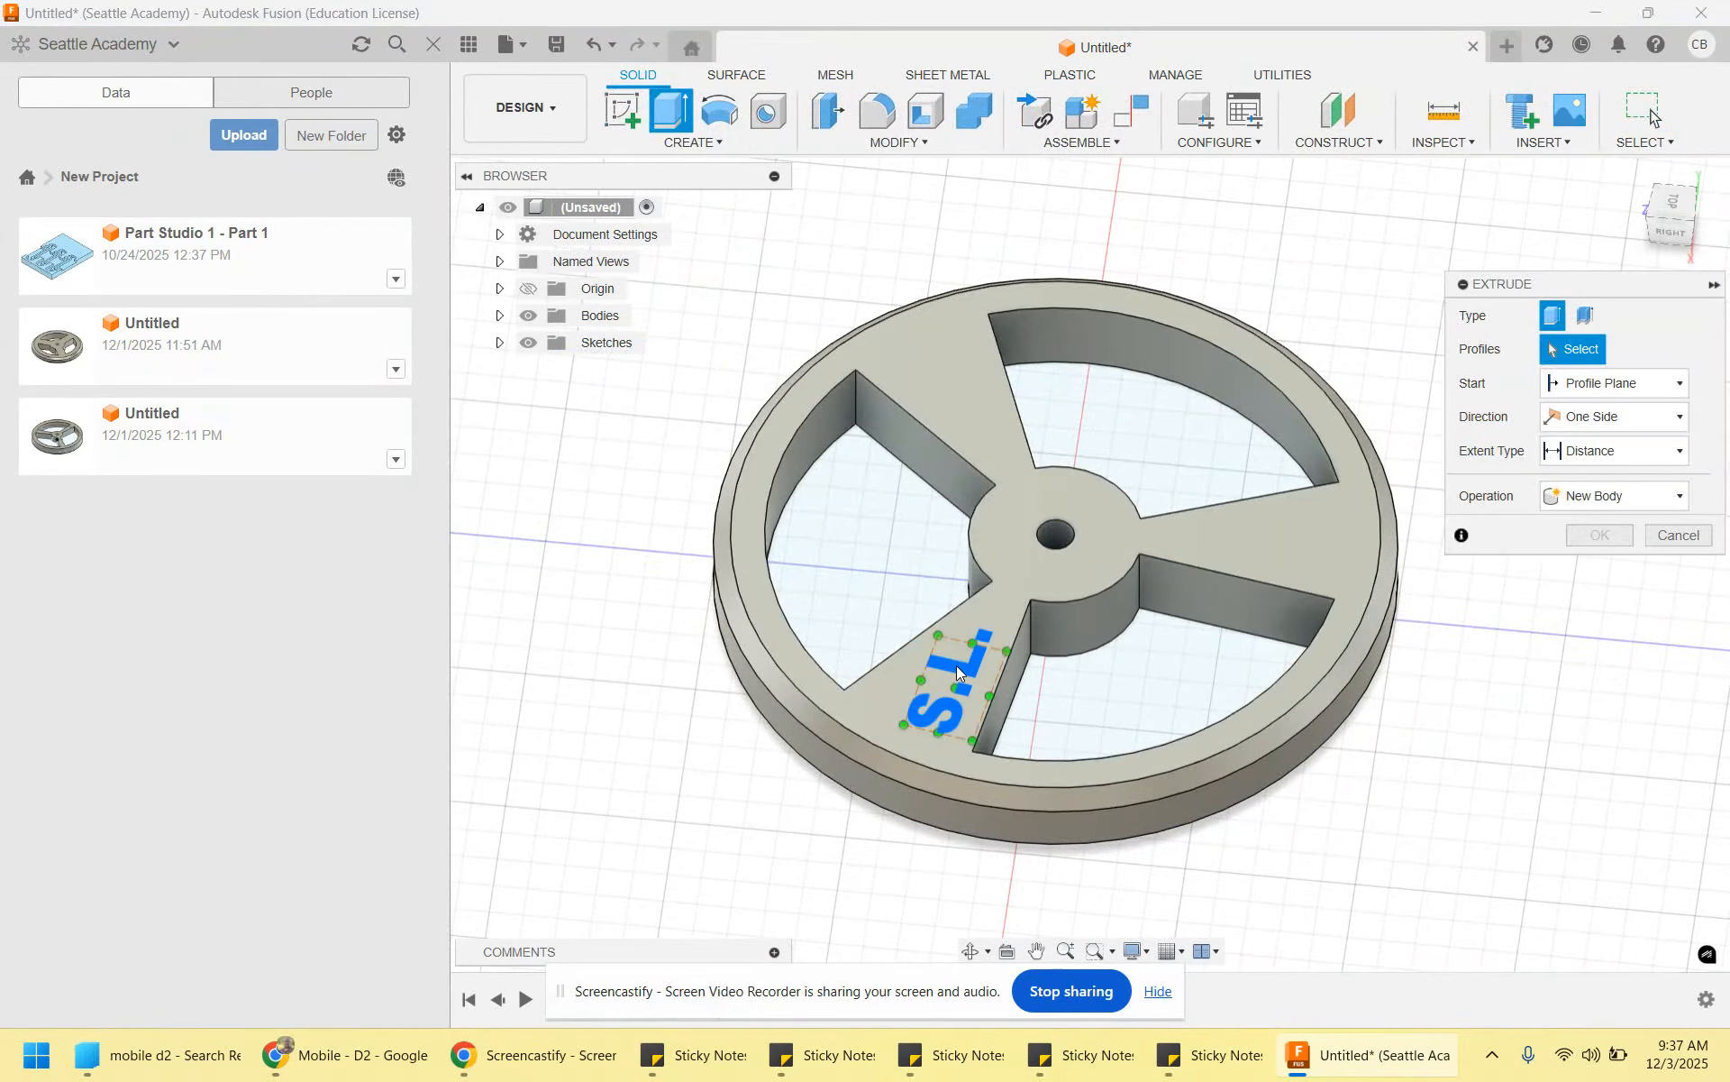
pyautogui.click(955, 668)
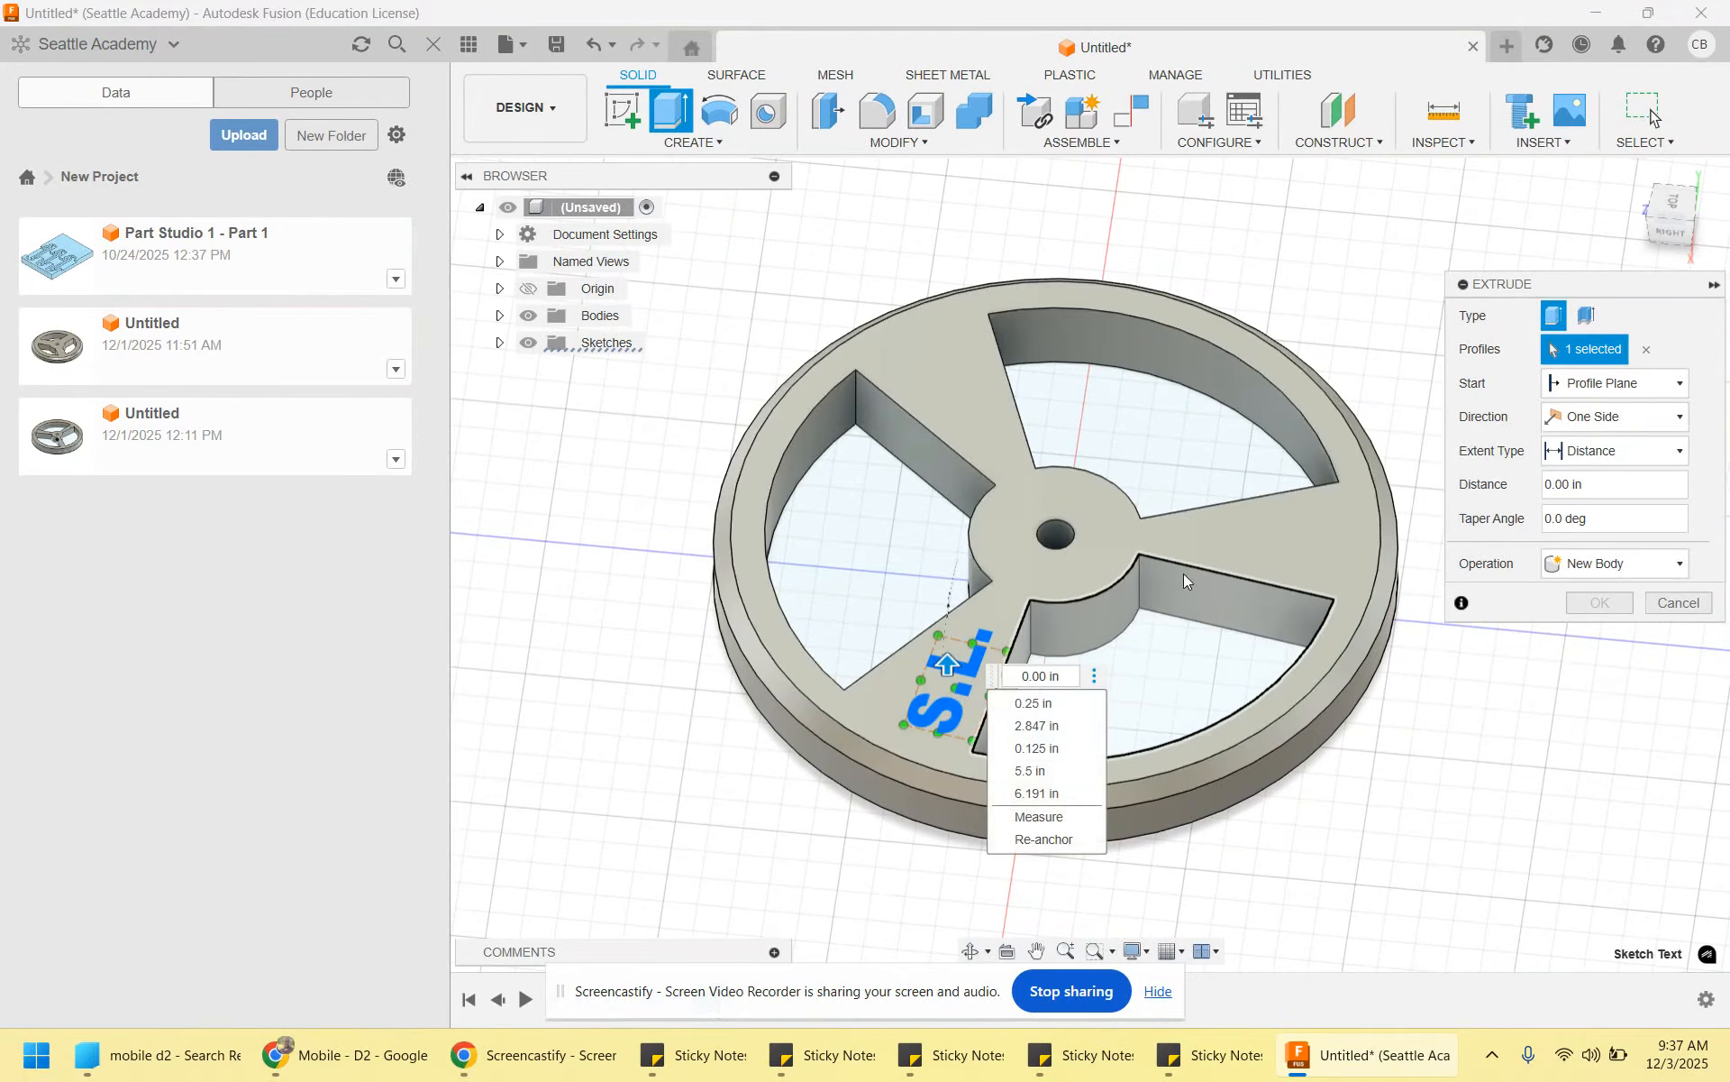
pyautogui.moveTo(947, 665); pyautogui.dragTo(951, 683)
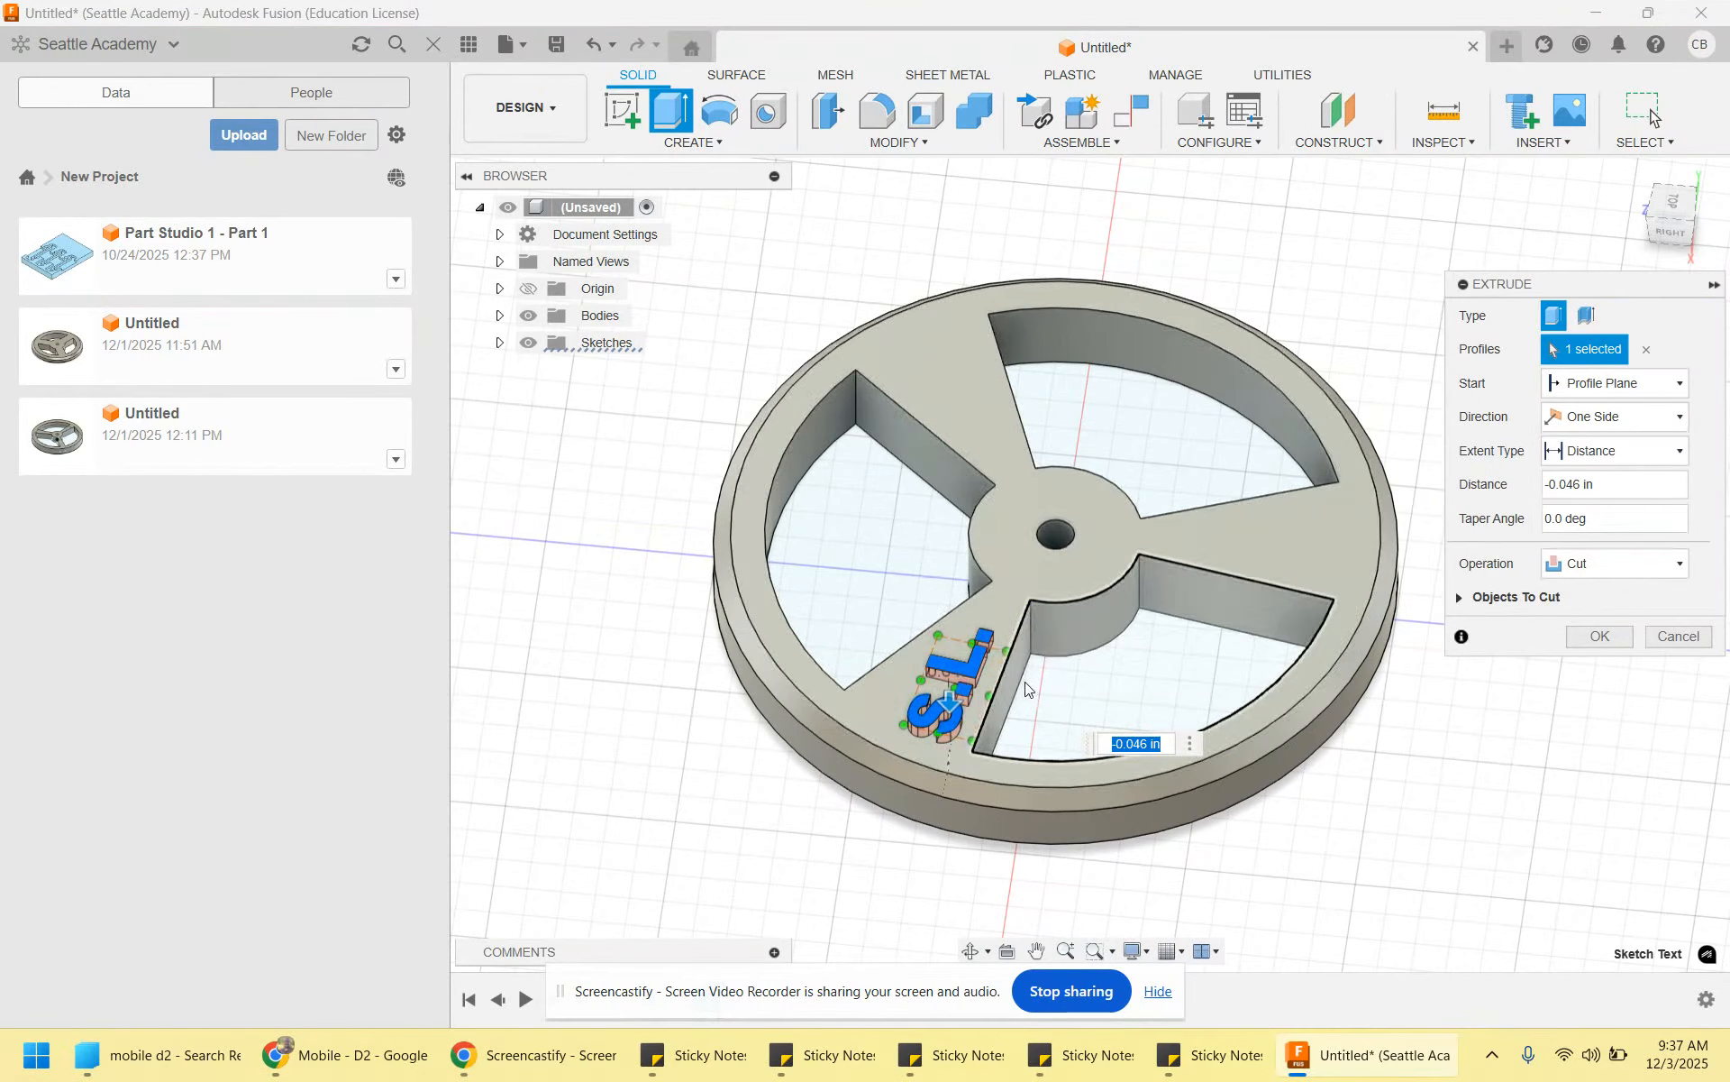
pyautogui.press('BackSpace')
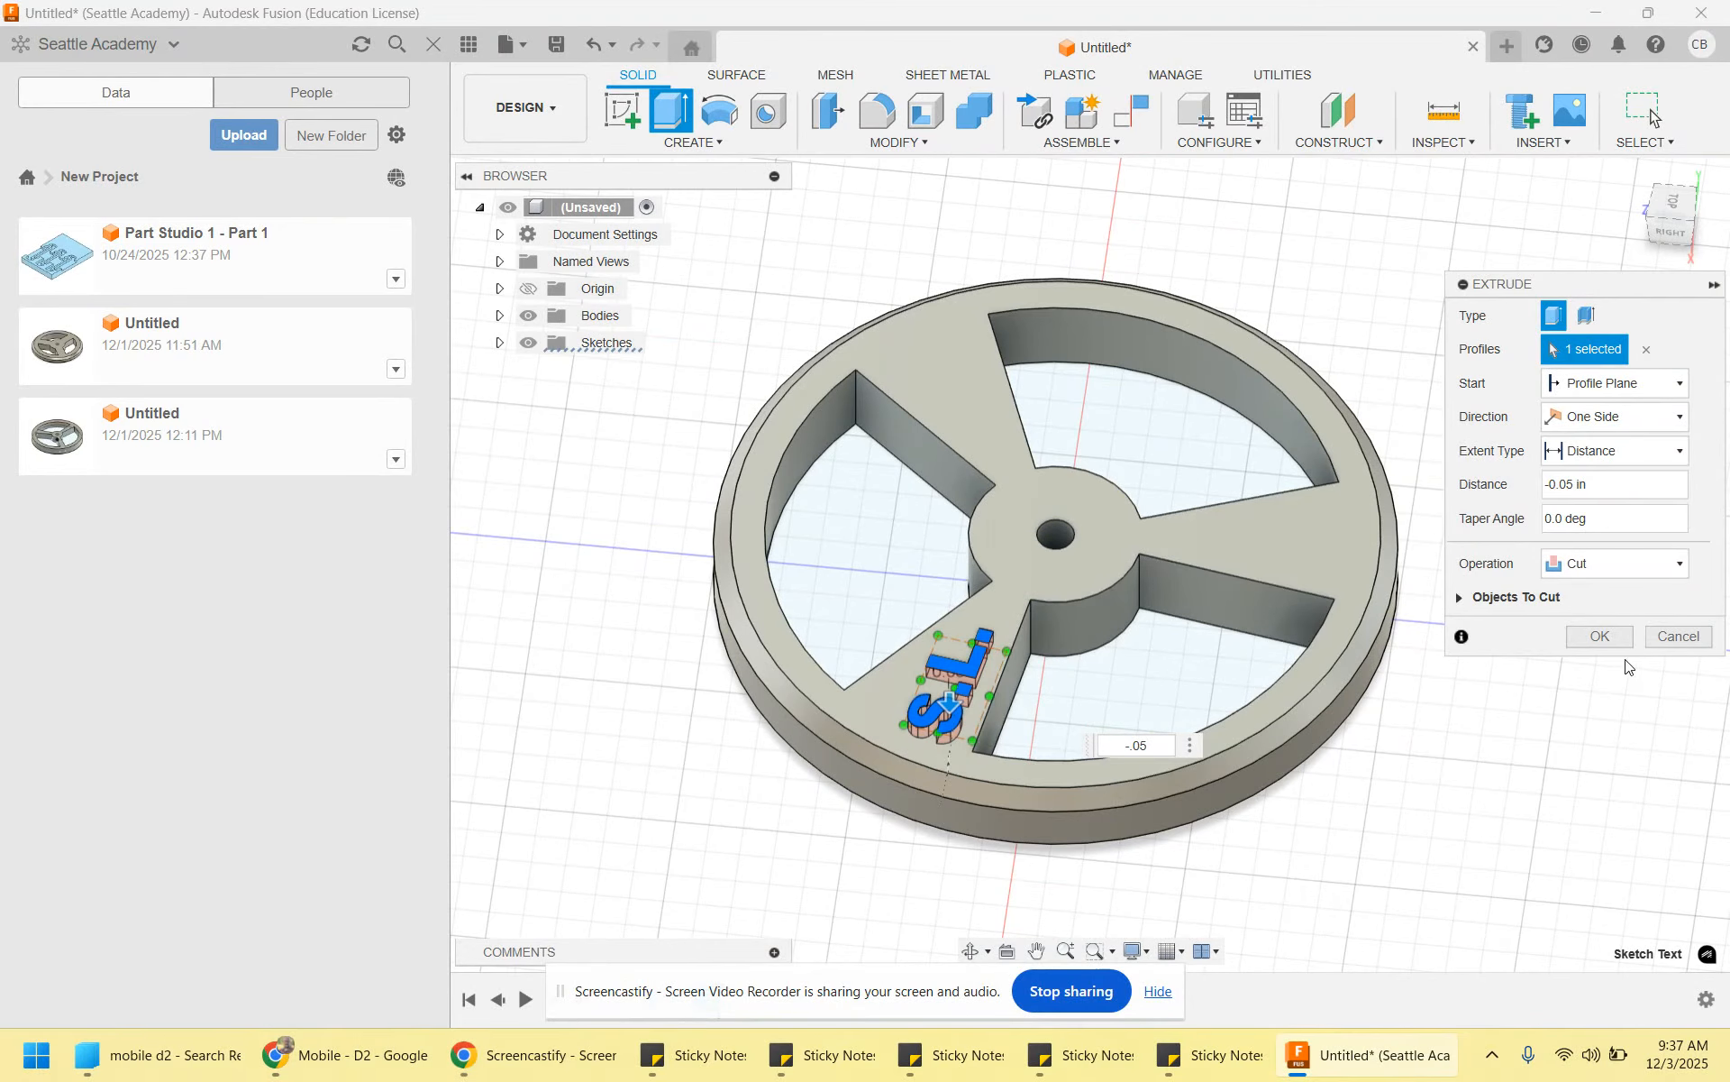
pyautogui.click(1600, 637)
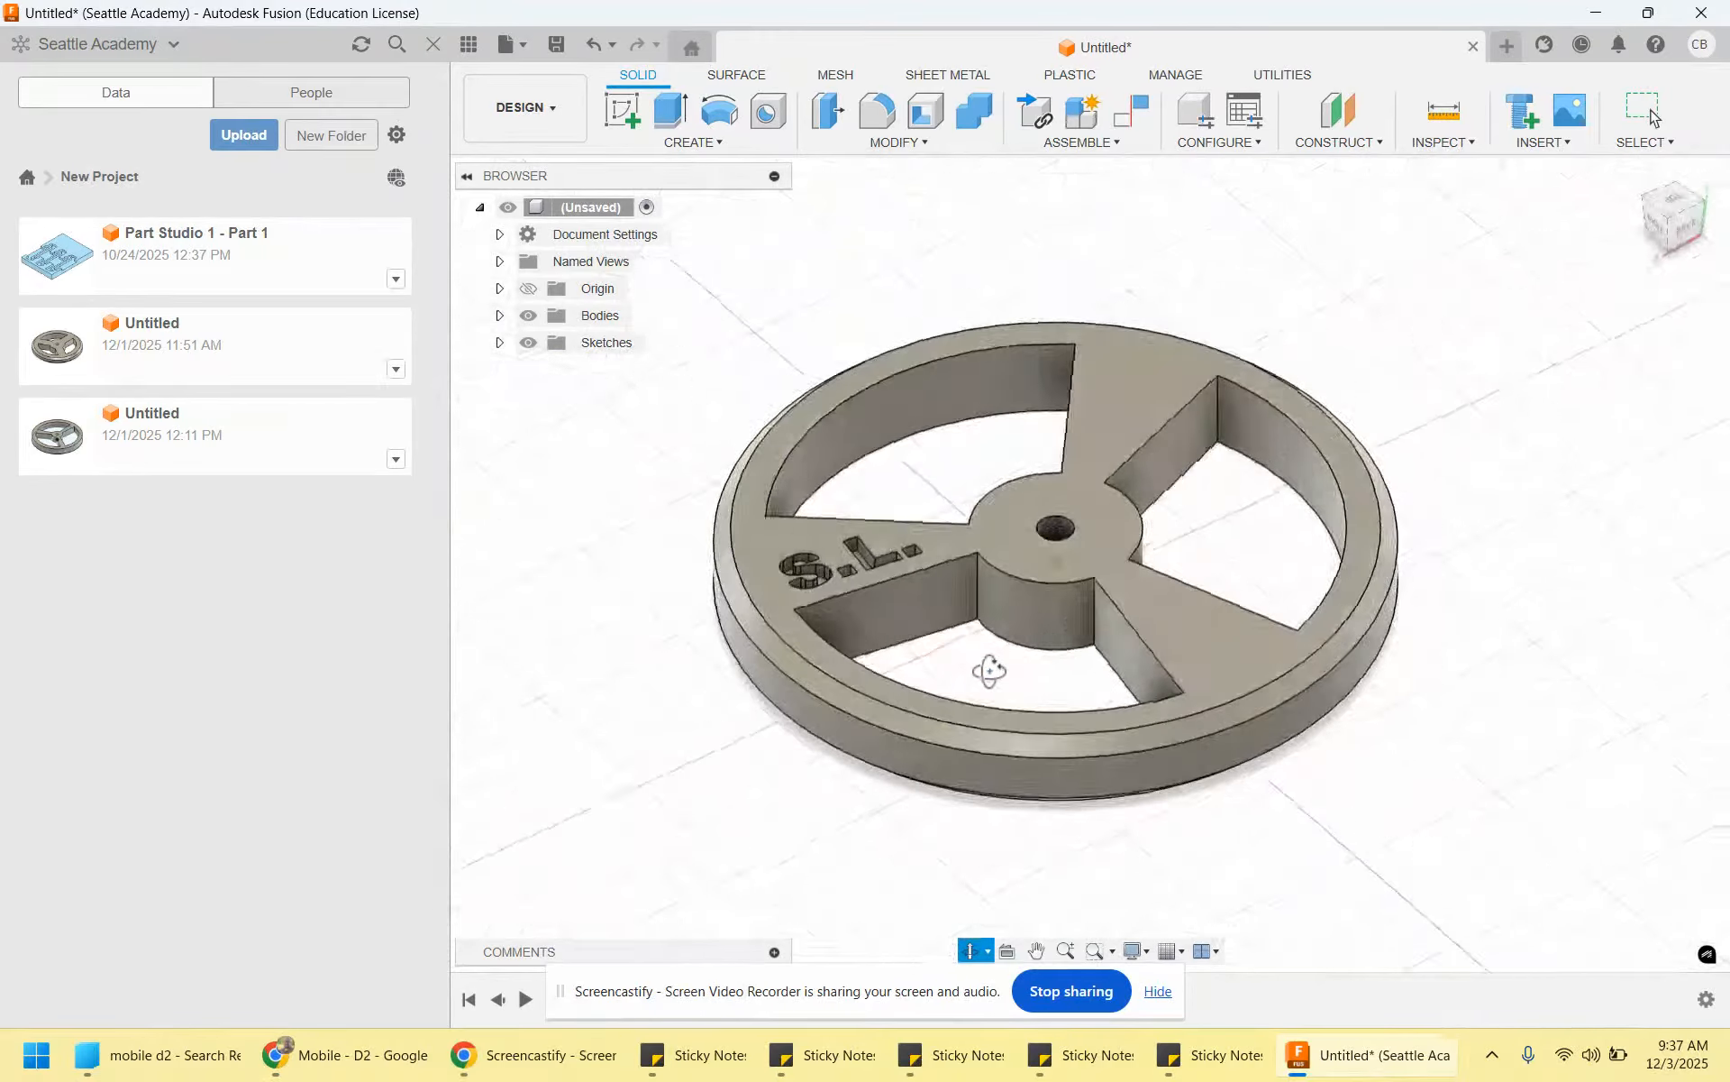
pyautogui.scroll(4, 992, 667)
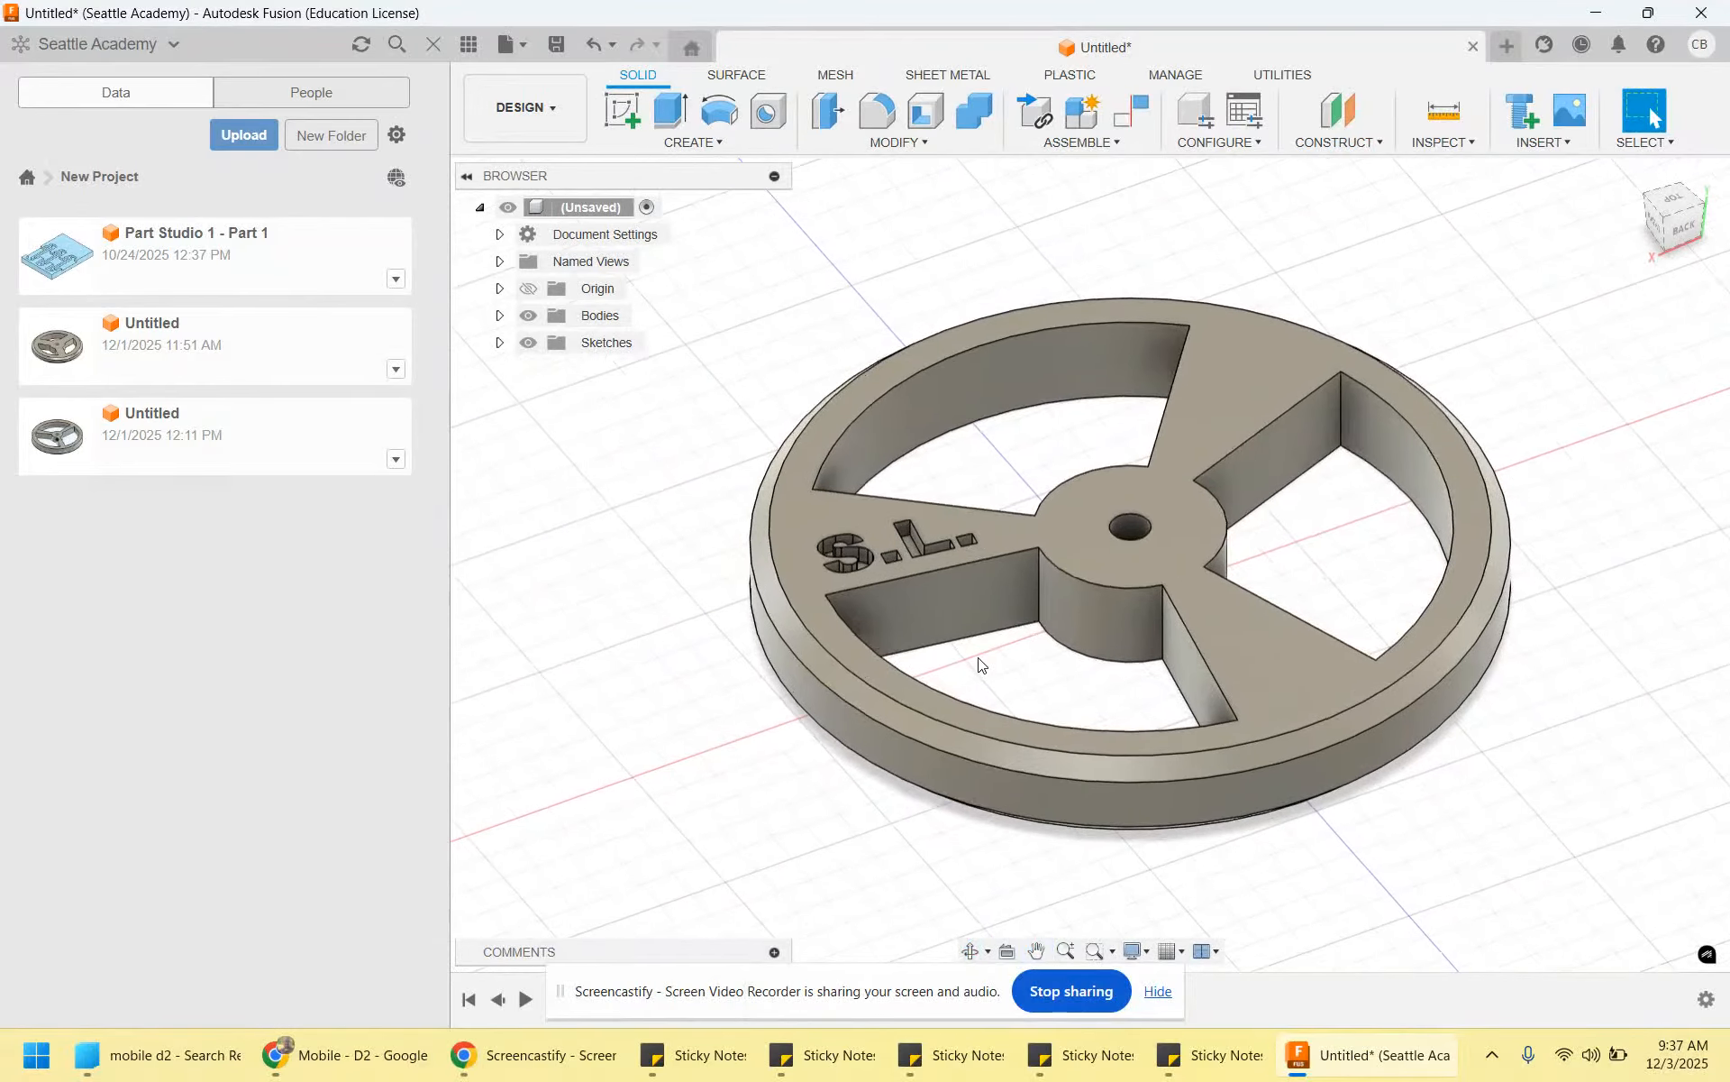